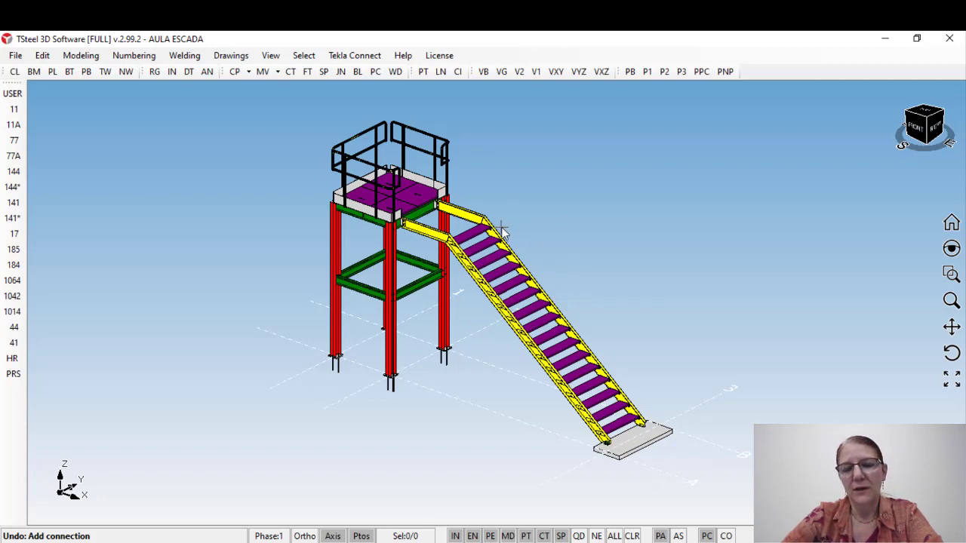
Step: Examine the platform's support beams and the horizontal and inclined stringers of the staircase in the 3D model
{"action": "scroll", "coordinate": [499, 225], "scroll_direction": "up", "scroll_amount": 2}
{"action": "scroll", "coordinate": [483, 295], "scroll_direction": "up", "scroll_amount": 2}
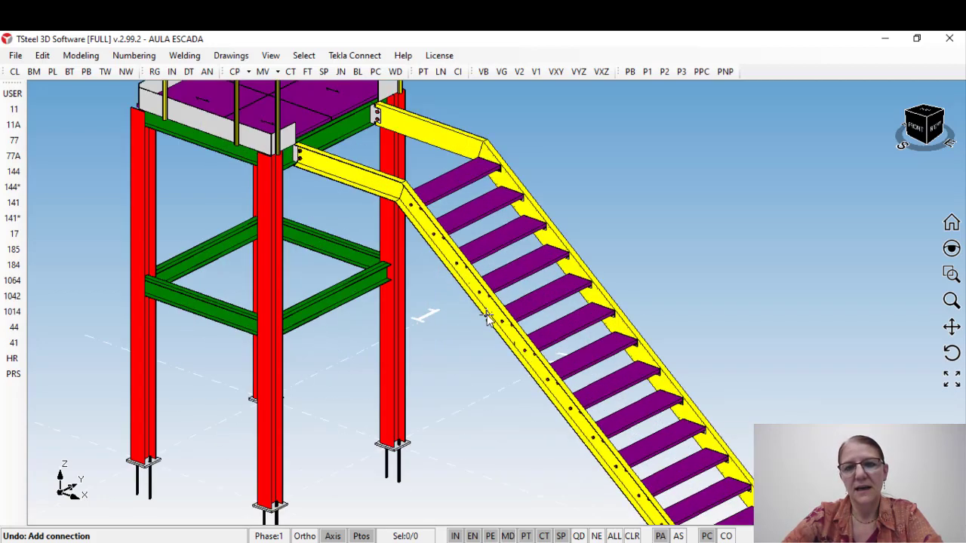
{"action": "middle_click_drag", "start_coordinate": [389, 243], "coordinate": [493, 361]}
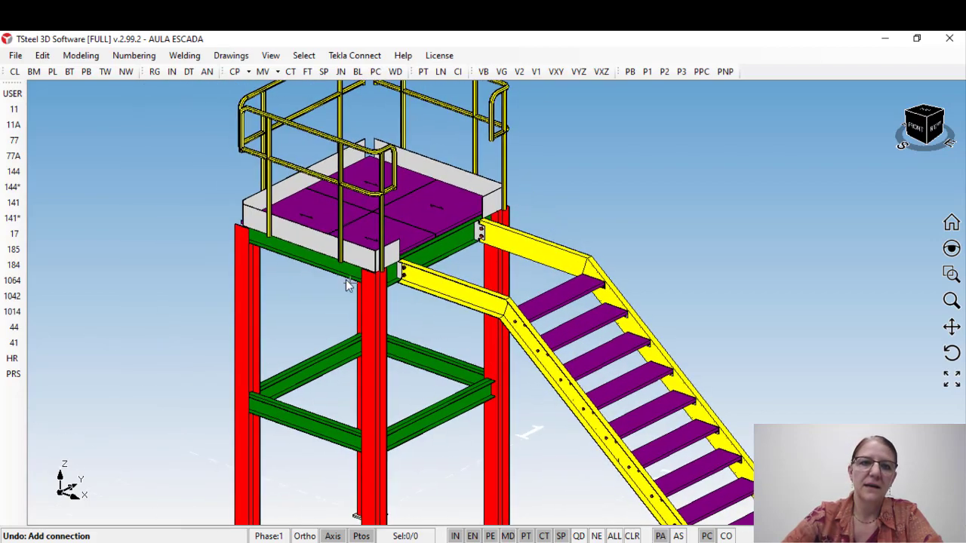
{"action": "left_click", "coordinate": [322, 269]}
{"action": "left_click", "coordinate": [445, 260]}
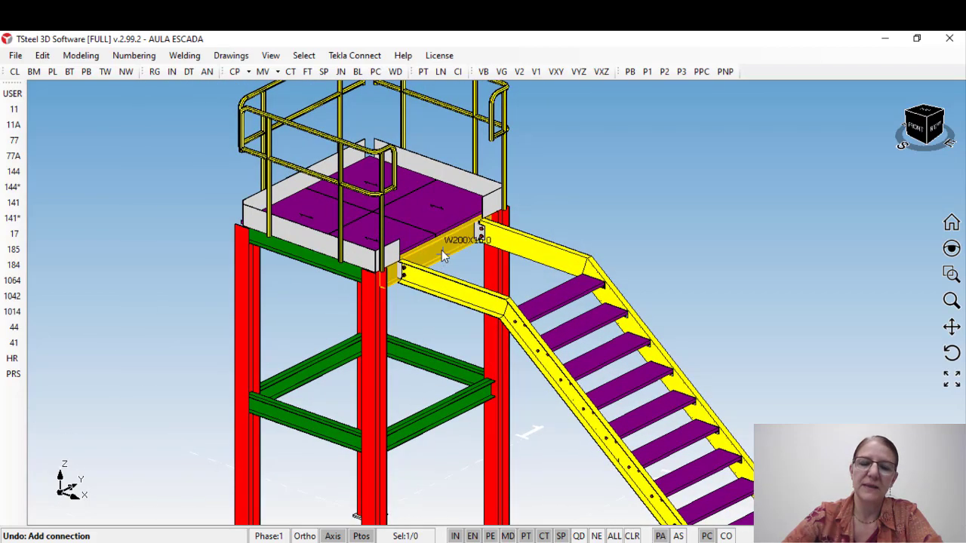
{"action": "middle_click_drag", "start_coordinate": [441, 250], "coordinate": [452, 262]}
{"action": "middle_click_drag", "start_coordinate": [538, 370], "coordinate": [500, 264]}
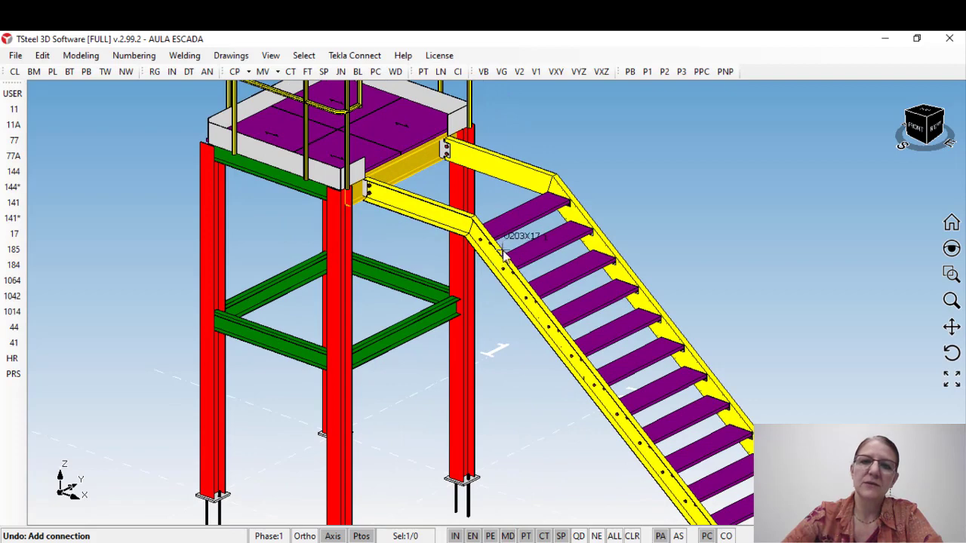
{"action": "left_click", "coordinate": [499, 264]}
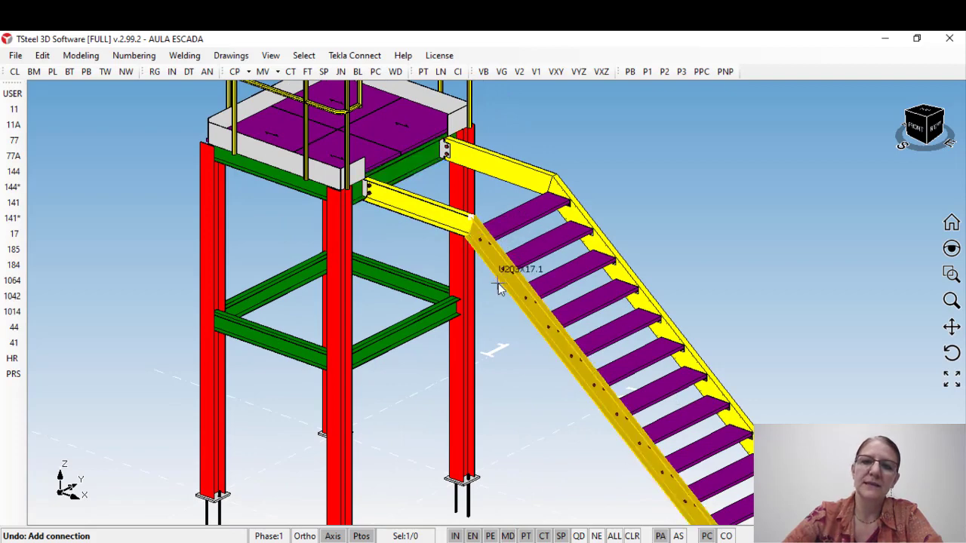
{"action": "left_click", "coordinate": [437, 204]}
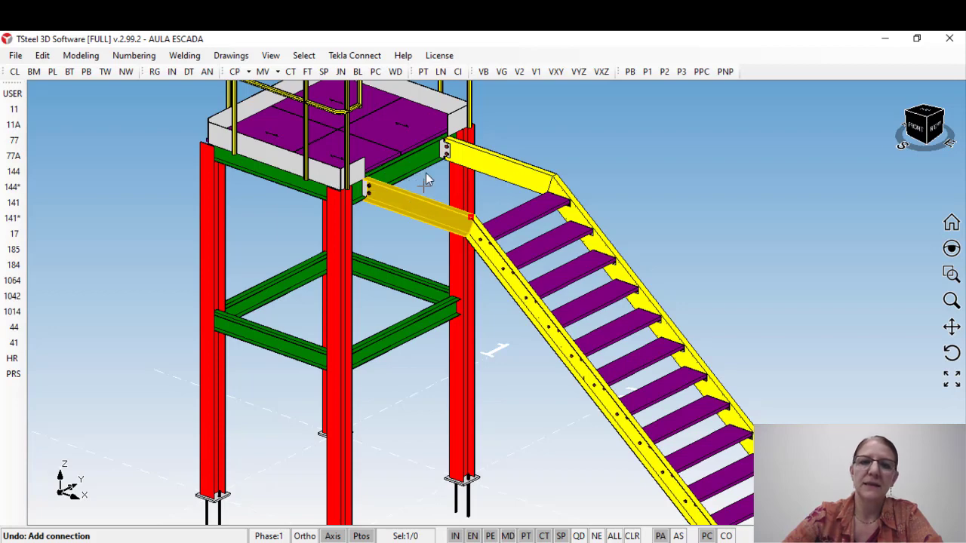
{"action": "middle_click_drag", "start_coordinate": [477, 237], "coordinate": [500, 231]}
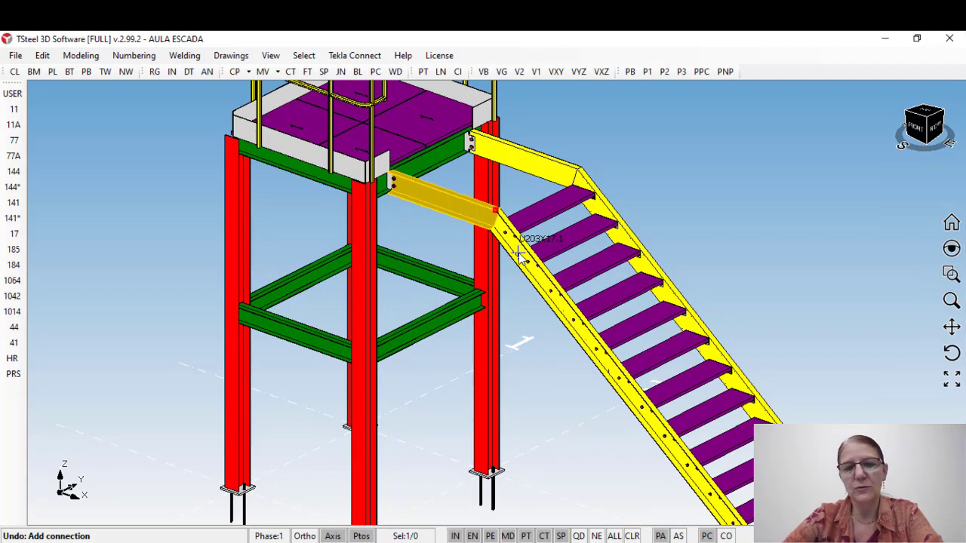
{"action": "scroll", "coordinate": [517, 268], "scroll_direction": "down", "scroll_amount": 1}
{"action": "scroll", "coordinate": [453, 233], "scroll_direction": "down", "scroll_amount": 1}
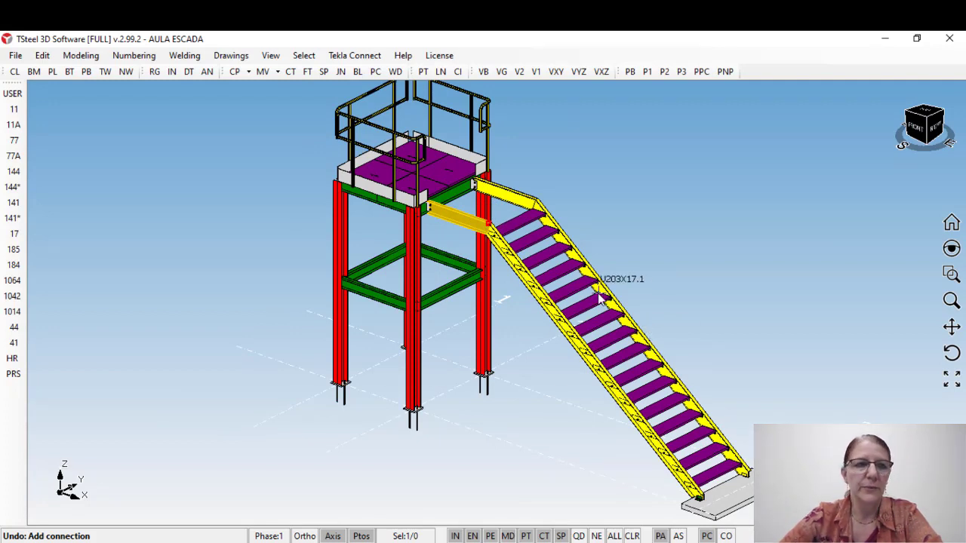
Step: Open the Handrails component settings and inspect the platform's toe plate and the stair stringers beside them
{"action": "left_click", "coordinate": [12, 360]}
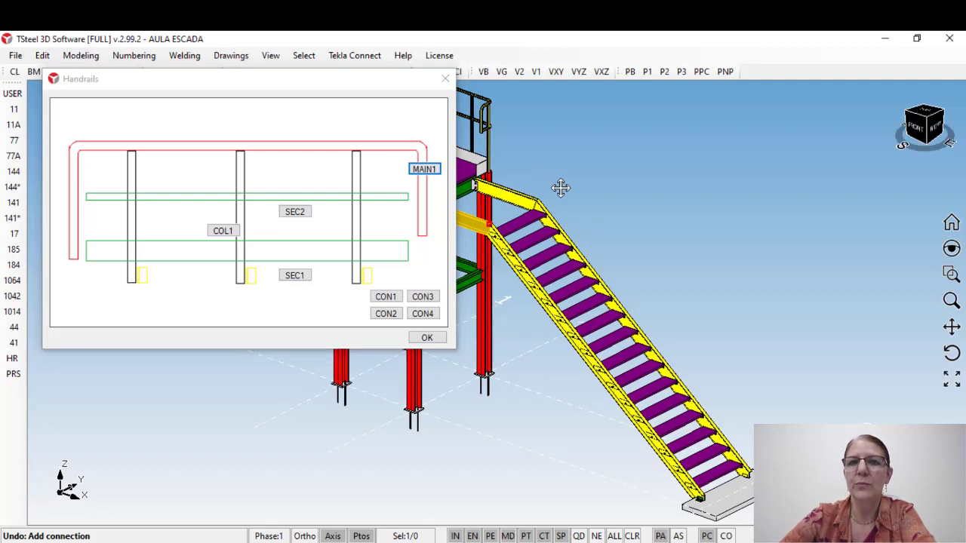
{"action": "scroll", "coordinate": [590, 238], "scroll_direction": "up", "scroll_amount": 5}
{"action": "scroll", "coordinate": [589, 239], "scroll_direction": "up", "scroll_amount": 2}
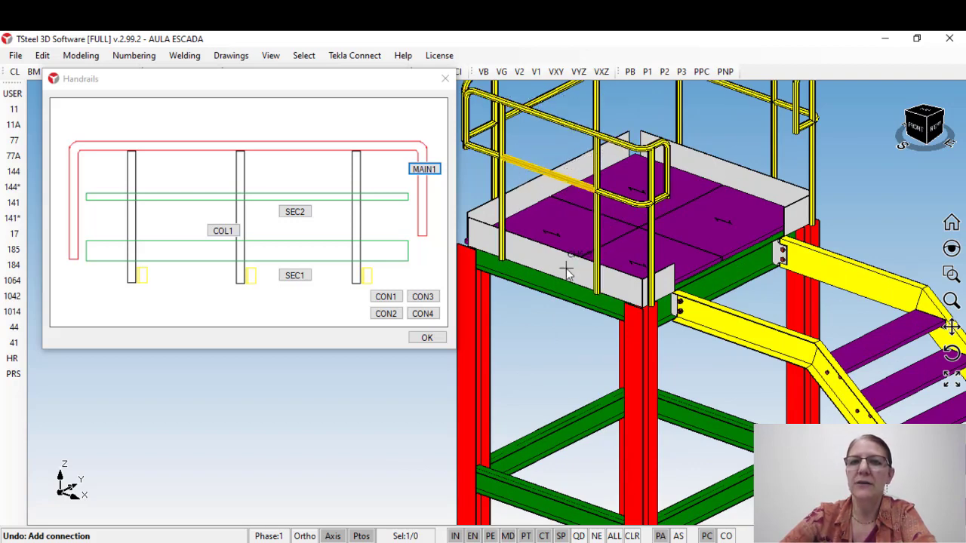
{"action": "middle_click_drag", "start_coordinate": [596, 275], "coordinate": [582, 212]}
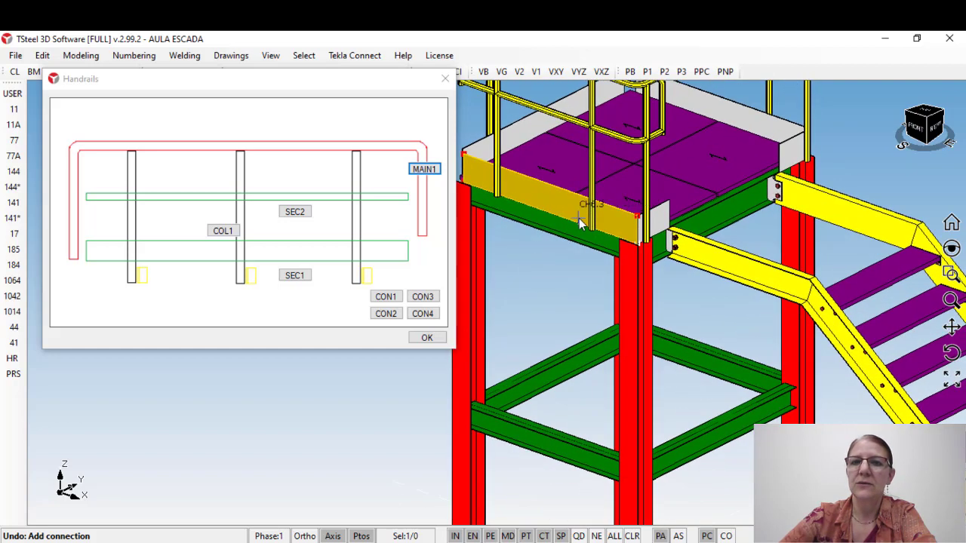
{"action": "scroll", "coordinate": [610, 249], "scroll_direction": "down", "scroll_amount": 2}
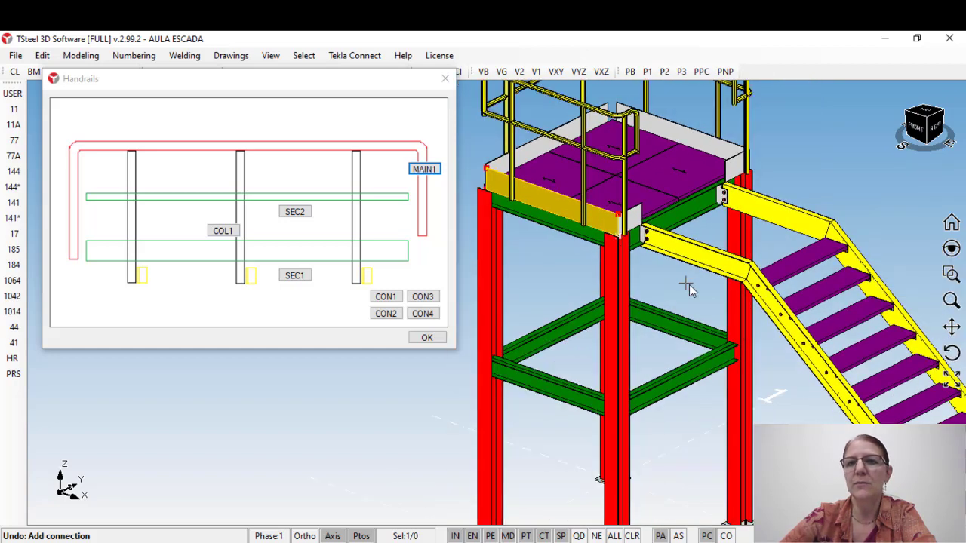
{"action": "middle_click_drag", "start_coordinate": [649, 255], "coordinate": [532, 184]}
{"action": "middle_click_drag", "start_coordinate": [686, 284], "coordinate": [588, 214]}
{"action": "middle_click_drag", "start_coordinate": [751, 370], "coordinate": [719, 332]}
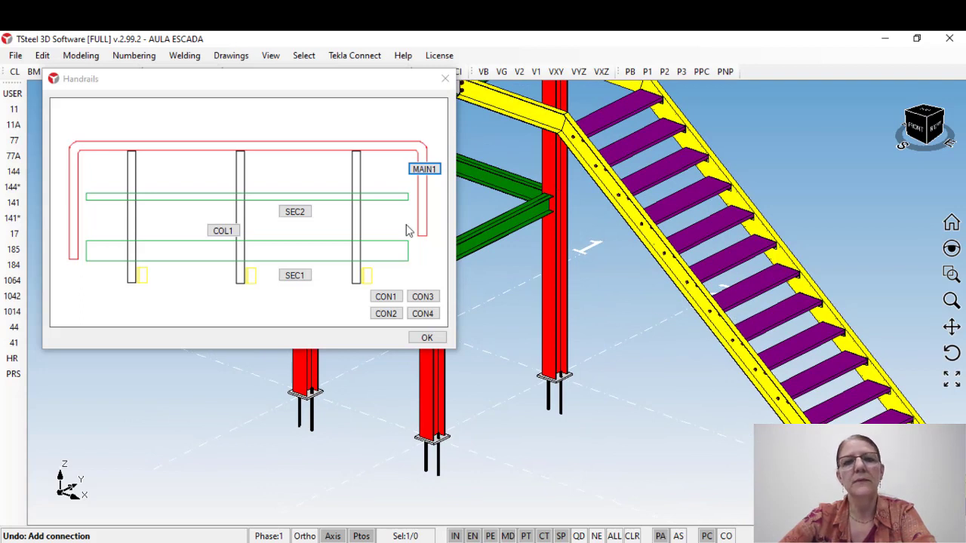
{"action": "left_click_drag", "start_coordinate": [189, 89], "coordinate": [173, 100]}
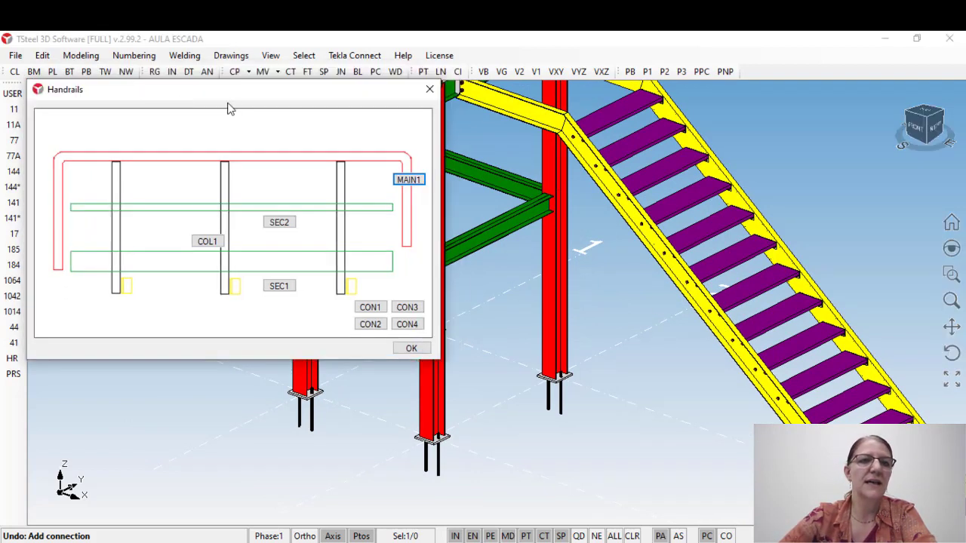
Step: Save the handrail column settings as a new preset named GUARDA CORPO 1 and check the list of saved presets
{"action": "left_click", "coordinate": [207, 242]}
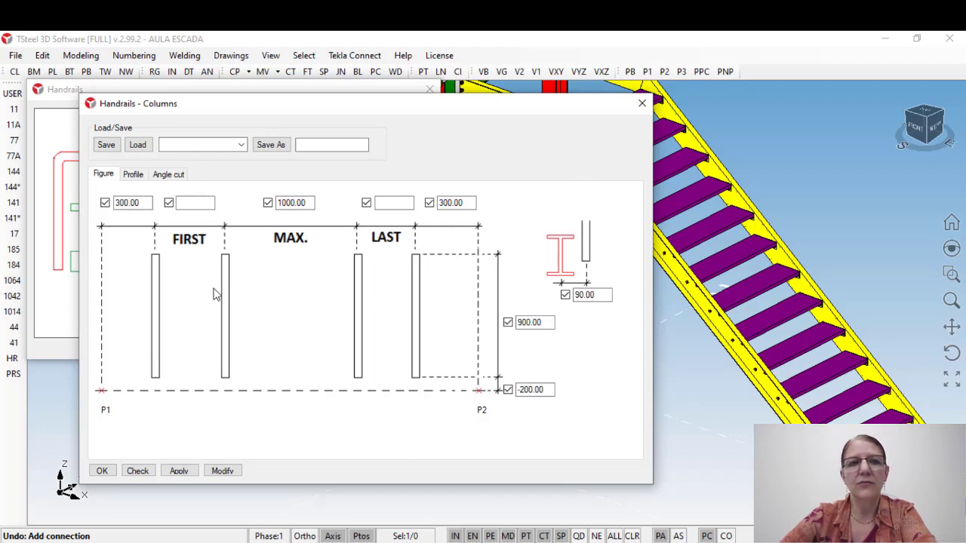
{"action": "left_click", "coordinate": [319, 144]}
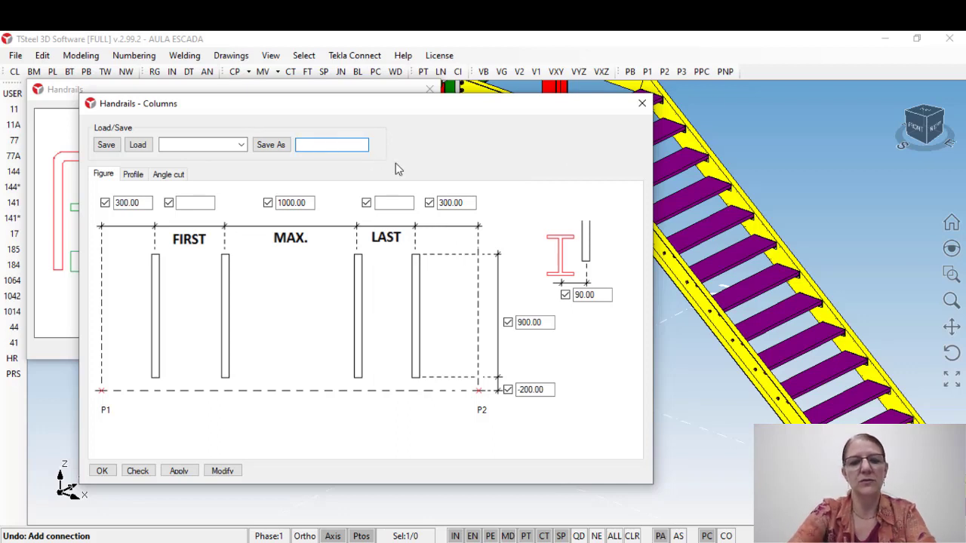
{"action": "type", "text": "GUARDA"}
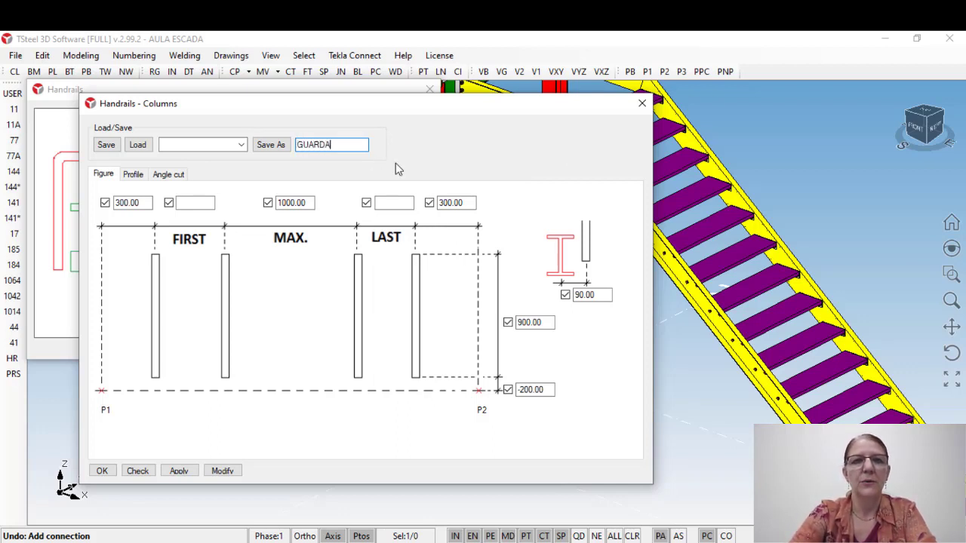
{"action": "type", "text": " CORPO "}
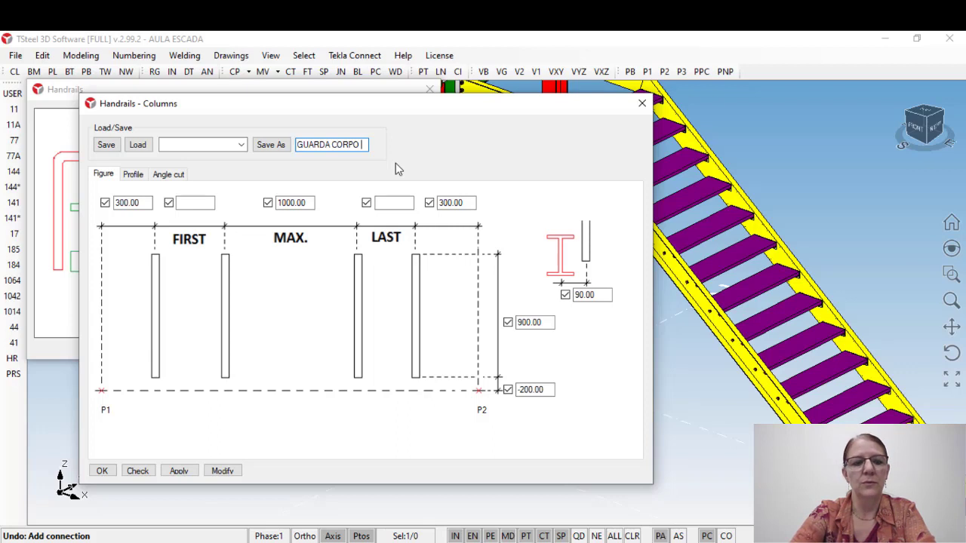
{"action": "type", "text": "1"}
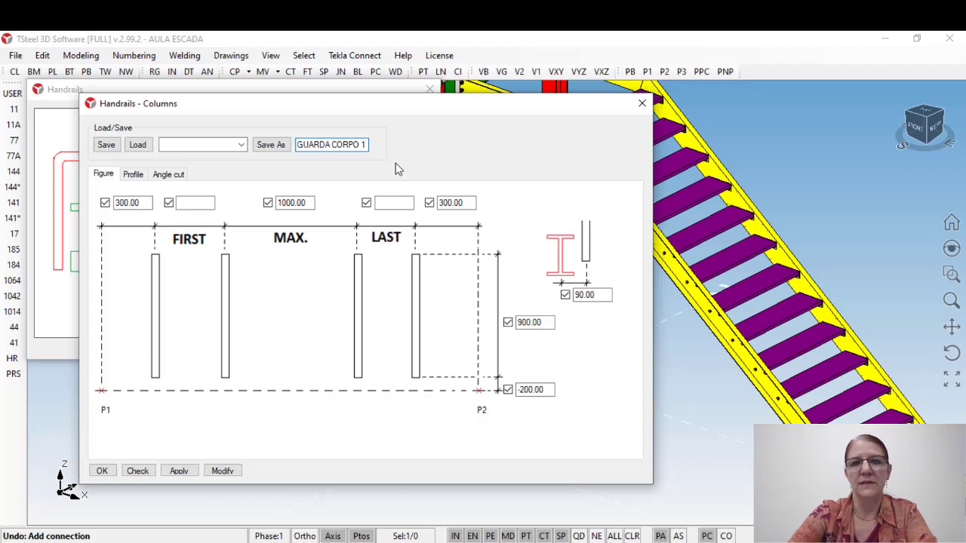
{"action": "left_click", "coordinate": [283, 149]}
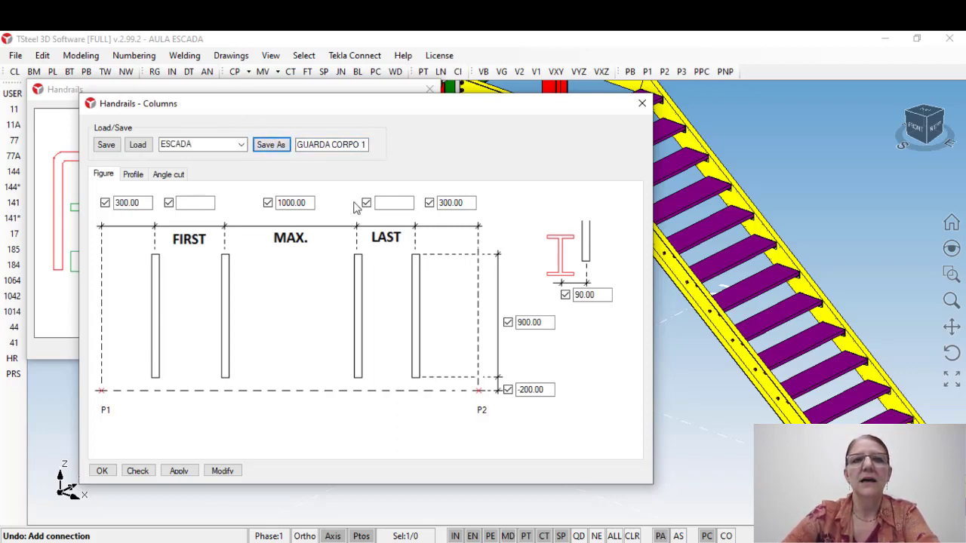
{"action": "left_click", "coordinate": [241, 145]}
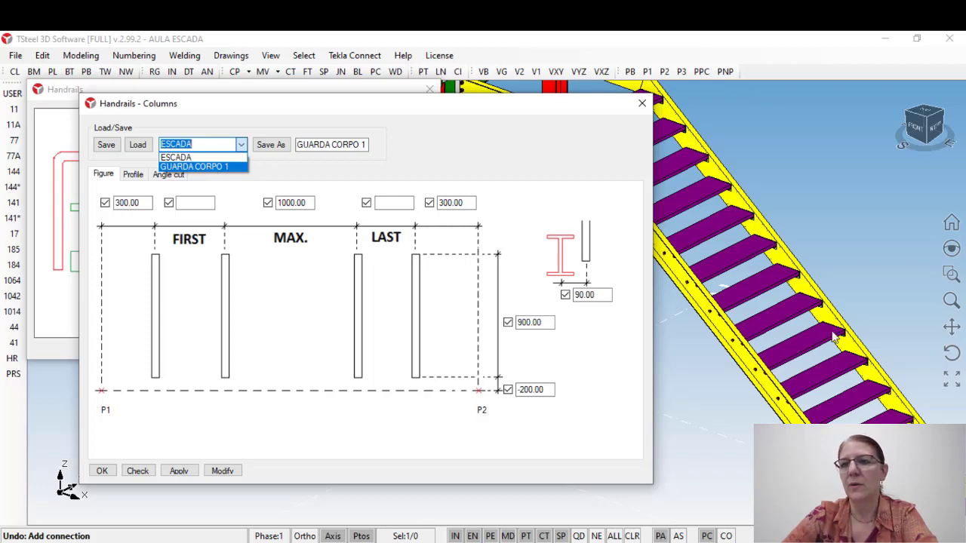
{"action": "left_click", "coordinate": [840, 249]}
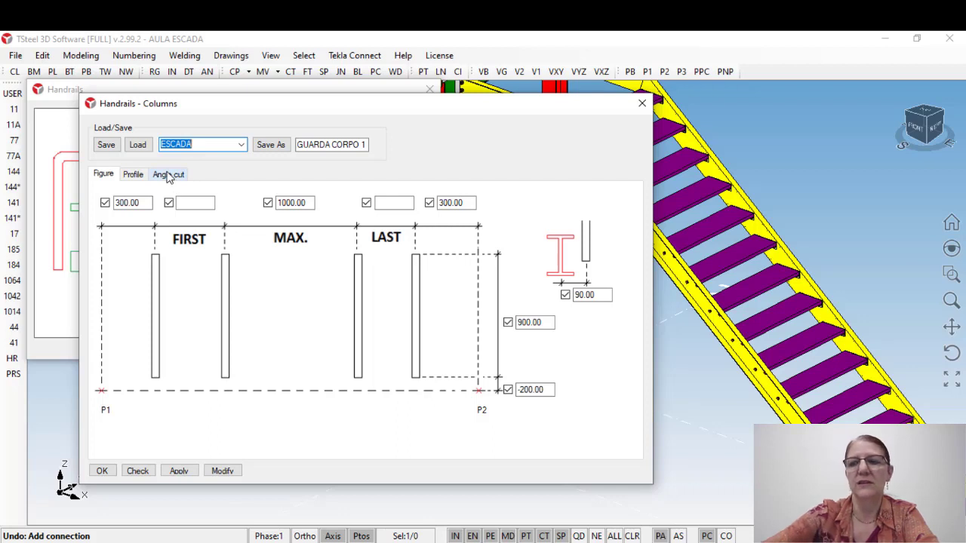
Step: Review the handrail columns' profile, angle cut and maximum spacing settings against the existing railing on the platform
{"action": "left_click", "coordinate": [103, 174]}
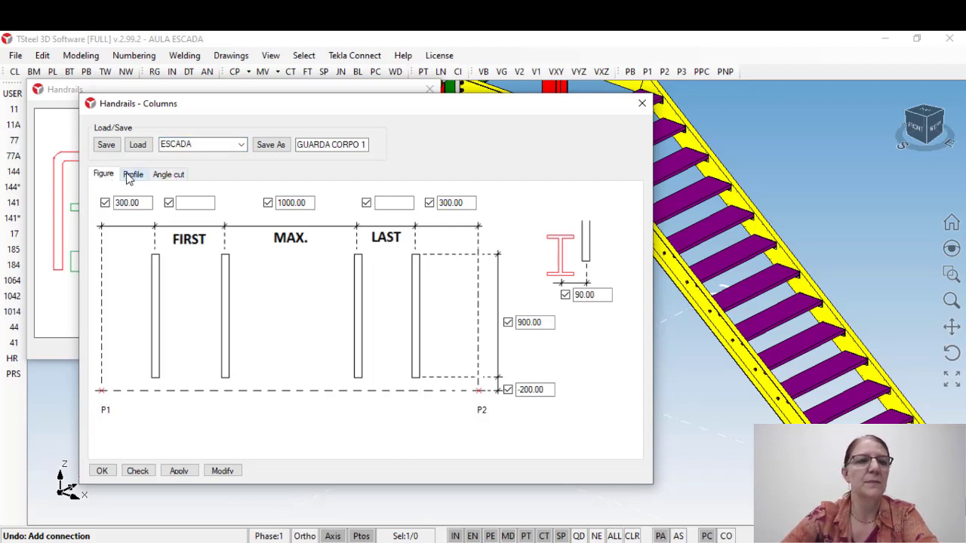
{"action": "left_click", "coordinate": [133, 175]}
{"action": "left_click", "coordinate": [164, 179]}
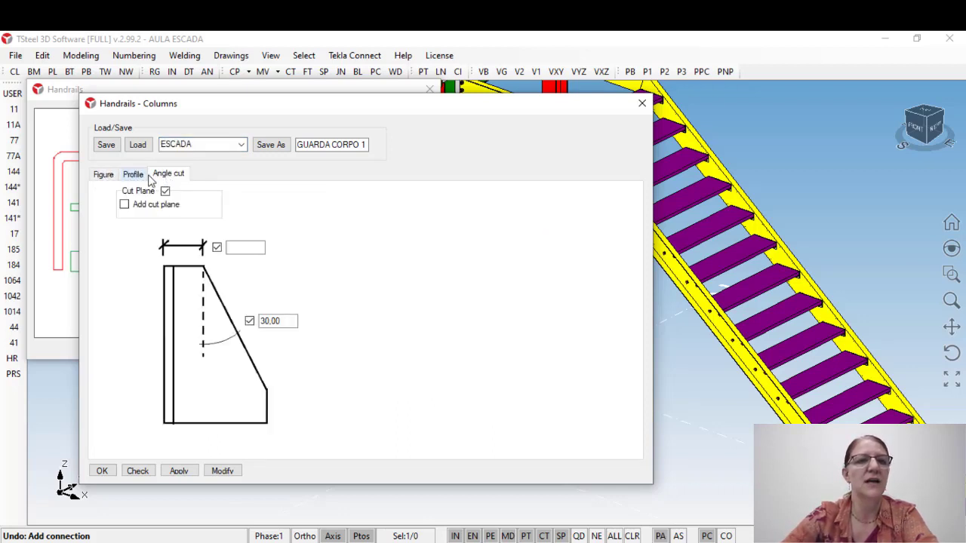
{"action": "left_click", "coordinate": [106, 176]}
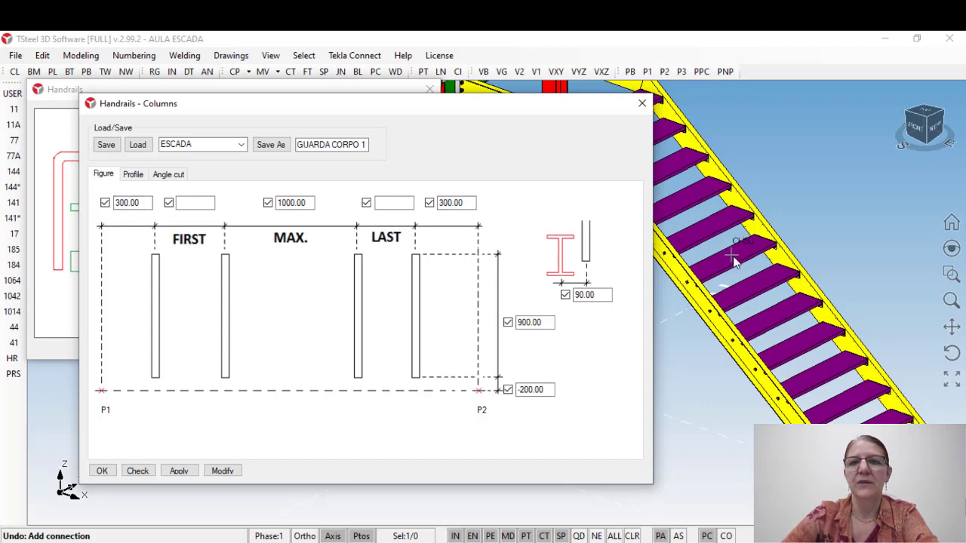
{"action": "scroll", "coordinate": [789, 271], "scroll_direction": "down", "scroll_amount": 6}
{"action": "middle_click_drag", "start_coordinate": [751, 227], "coordinate": [808, 214]}
{"action": "scroll", "coordinate": [761, 168], "scroll_direction": "up", "scroll_amount": 5}
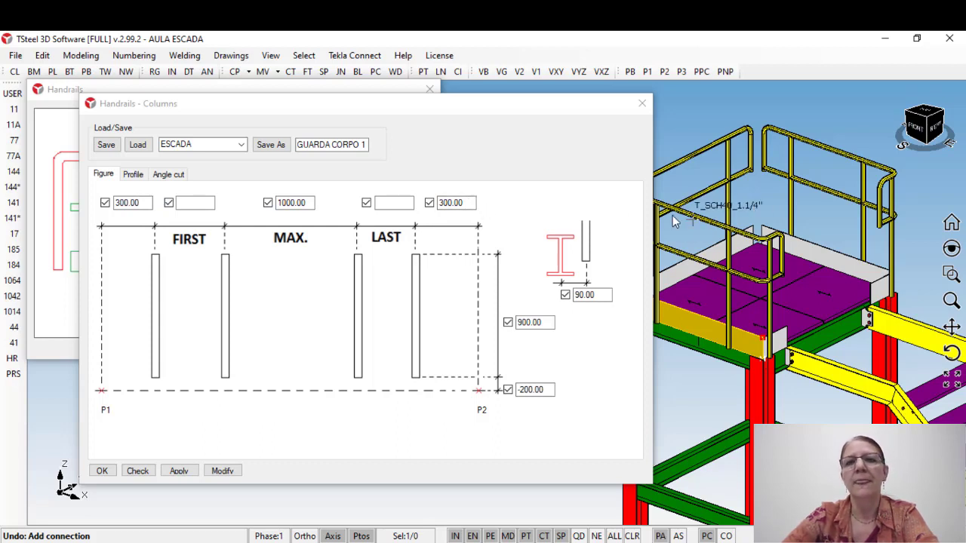
{"action": "left_click_drag", "start_coordinate": [312, 202], "coordinate": [271, 203]}
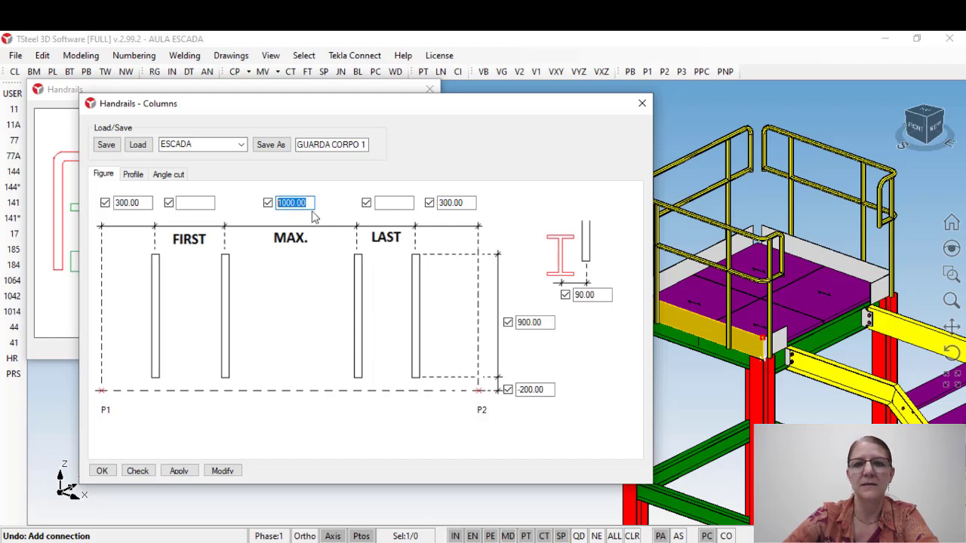
Step: Set the handrail column height to 1100 and the columns' horizontal offset from the beam axis to 50
{"action": "double_click", "coordinate": [549, 323]}
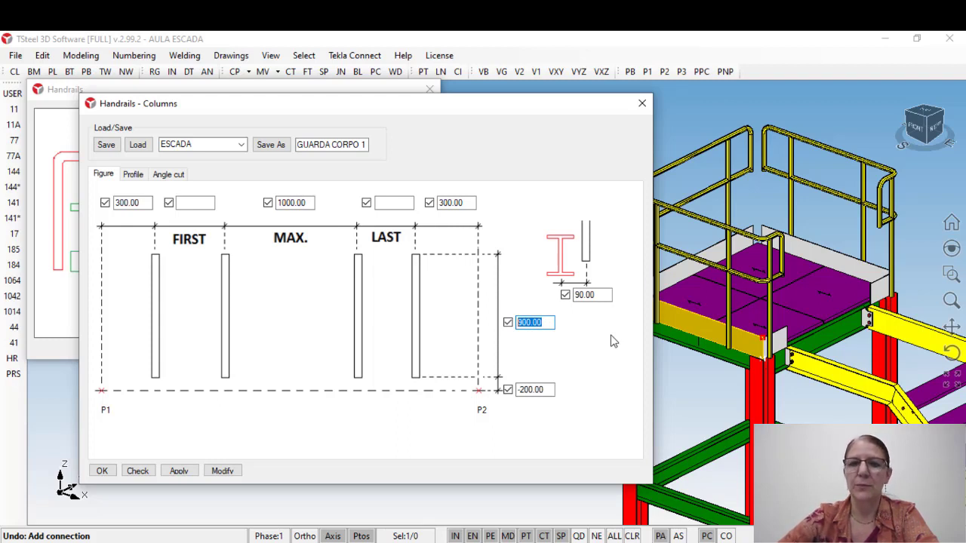
{"action": "type", "text": "1100"}
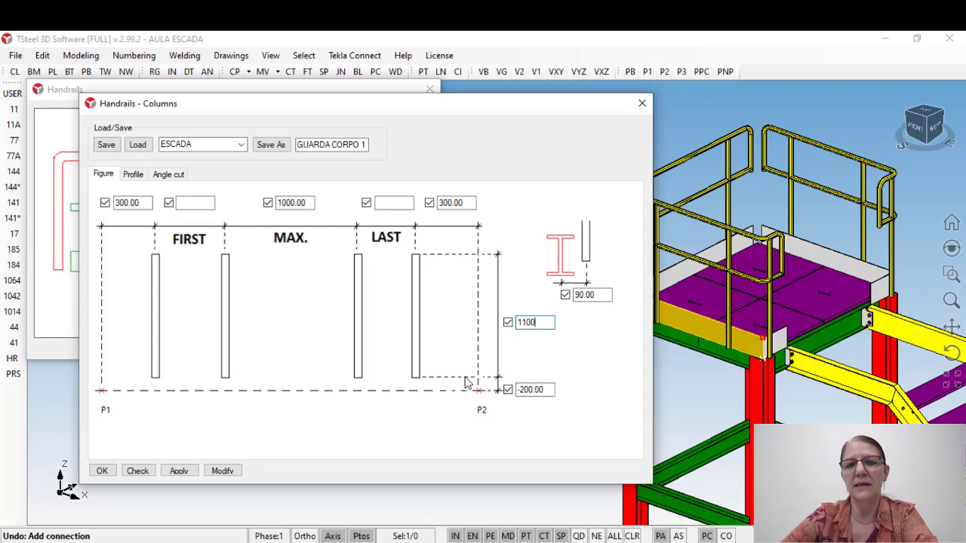
{"action": "middle_click_drag", "start_coordinate": [803, 364], "coordinate": [728, 312]}
{"action": "scroll", "coordinate": [748, 255], "scroll_direction": "up", "scroll_amount": 5}
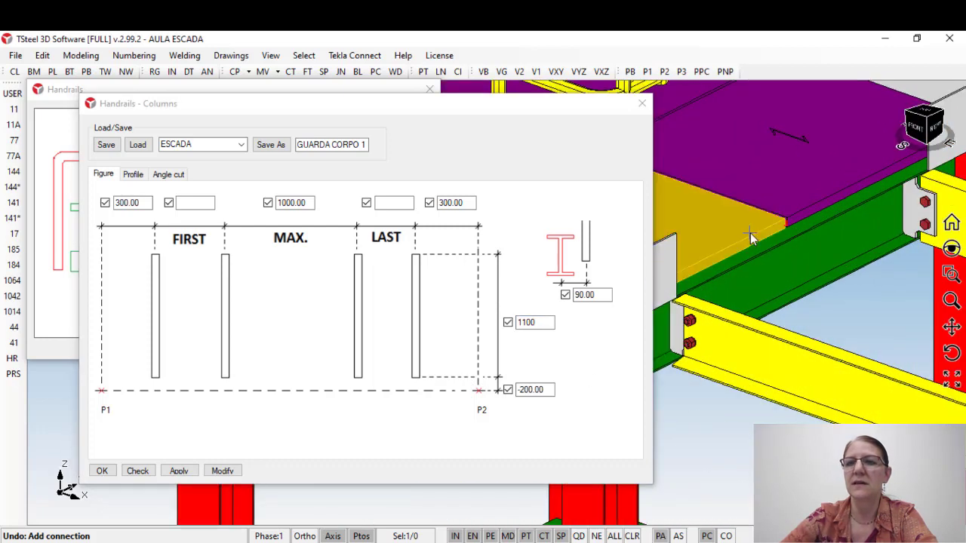
{"action": "middle_click_drag", "start_coordinate": [767, 248], "coordinate": [884, 285]}
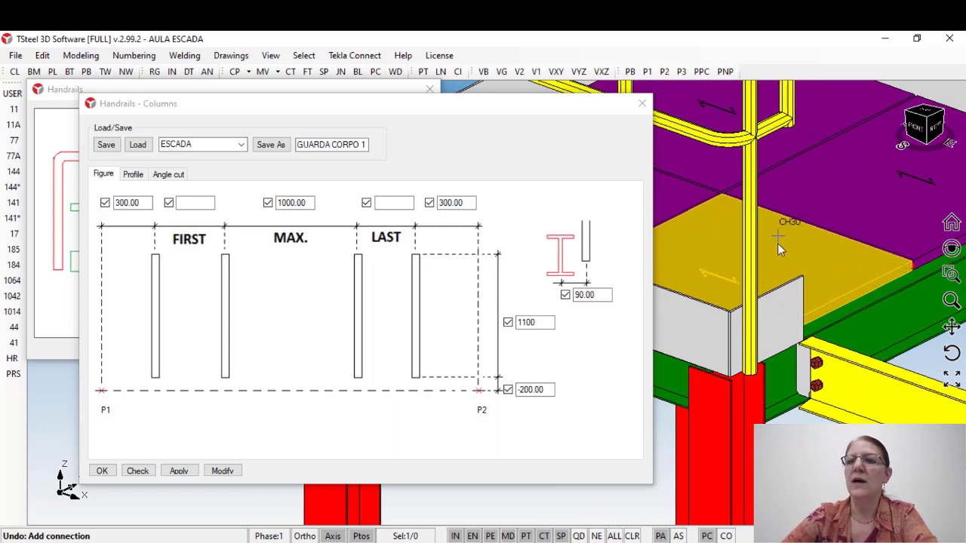
{"action": "scroll", "coordinate": [740, 294], "scroll_direction": "down", "scroll_amount": 1}
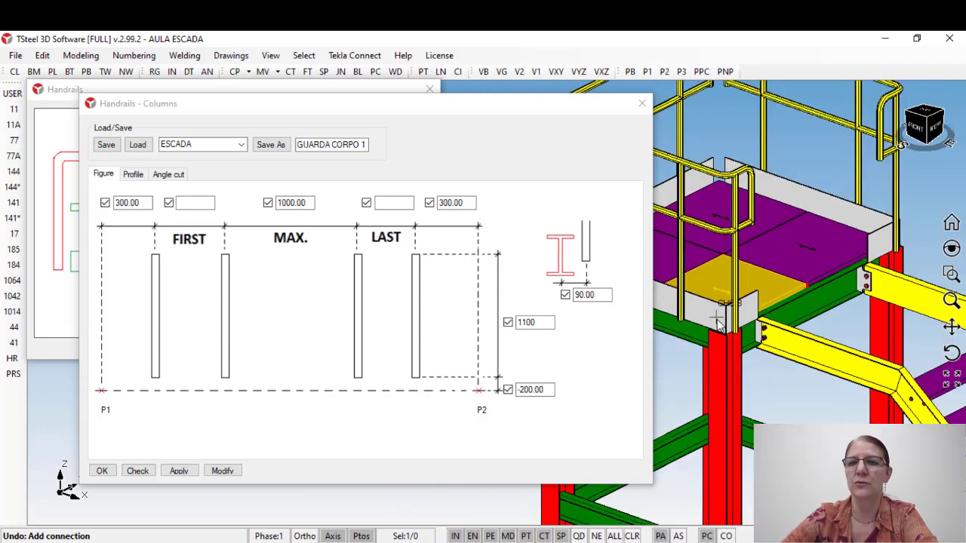
{"action": "scroll", "coordinate": [770, 313], "scroll_direction": "down", "scroll_amount": 2}
{"action": "scroll", "coordinate": [773, 317], "scroll_direction": "down", "scroll_amount": 3}
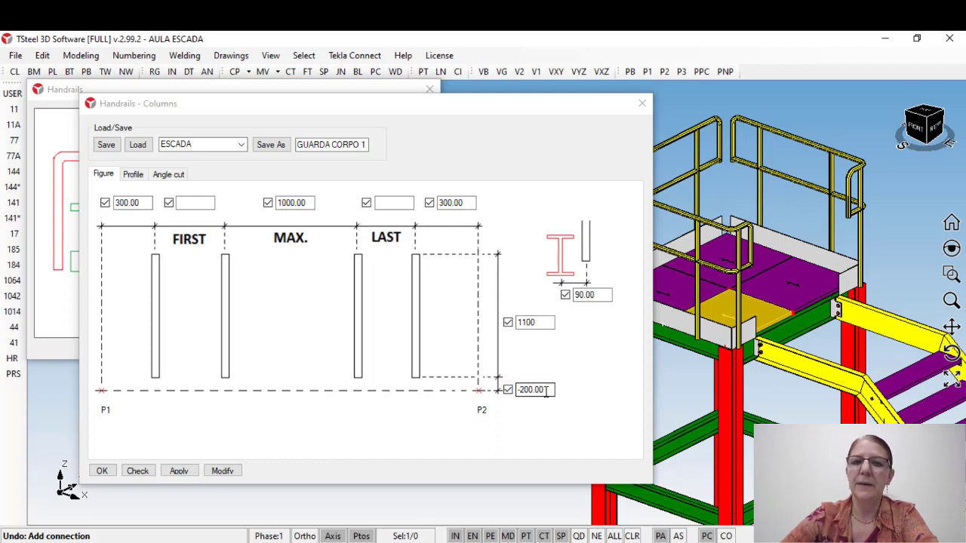
{"action": "left_click_drag", "start_coordinate": [546, 390], "coordinate": [517, 389]}
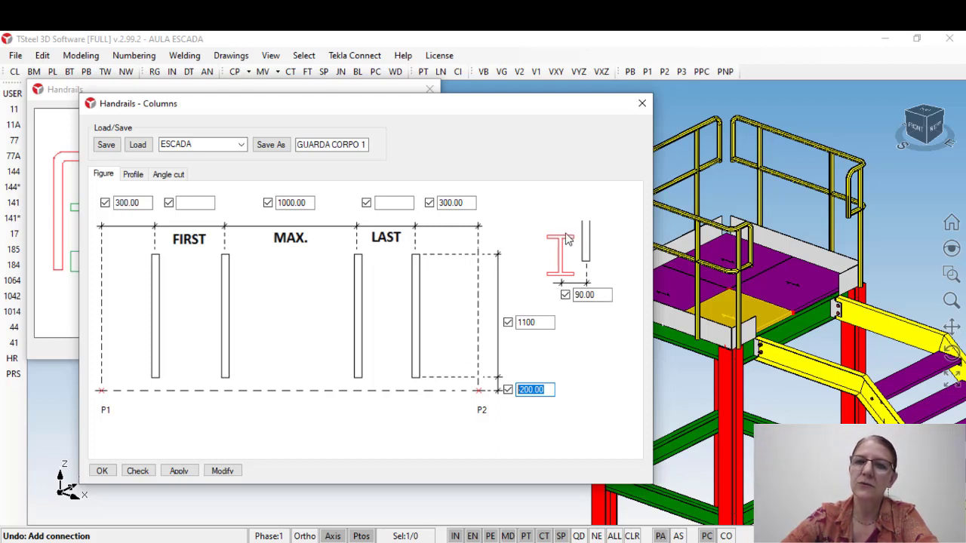
{"action": "left_click", "coordinate": [582, 295]}
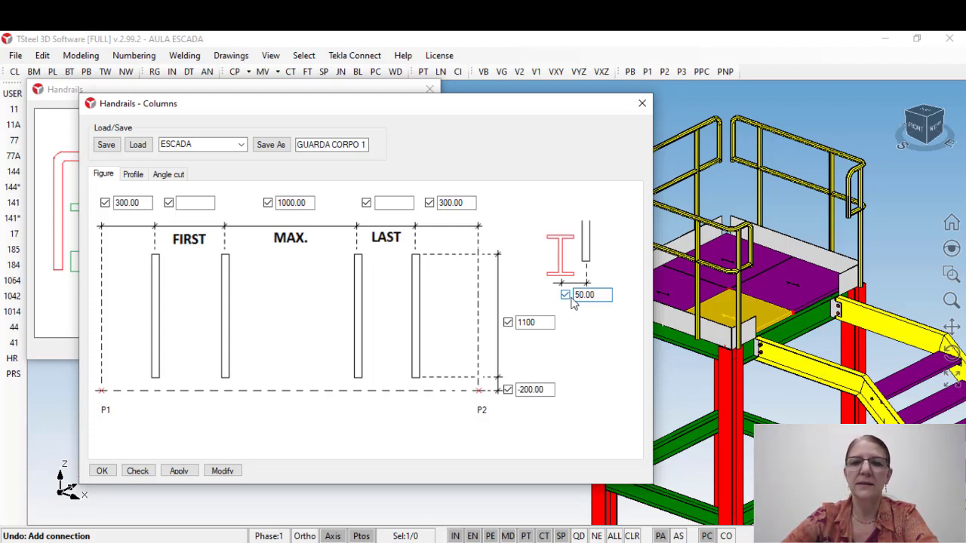
Step: Apply the column dimensions and set the handrail columns' material to A53 in their profile attributes
{"action": "left_click", "coordinate": [180, 472]}
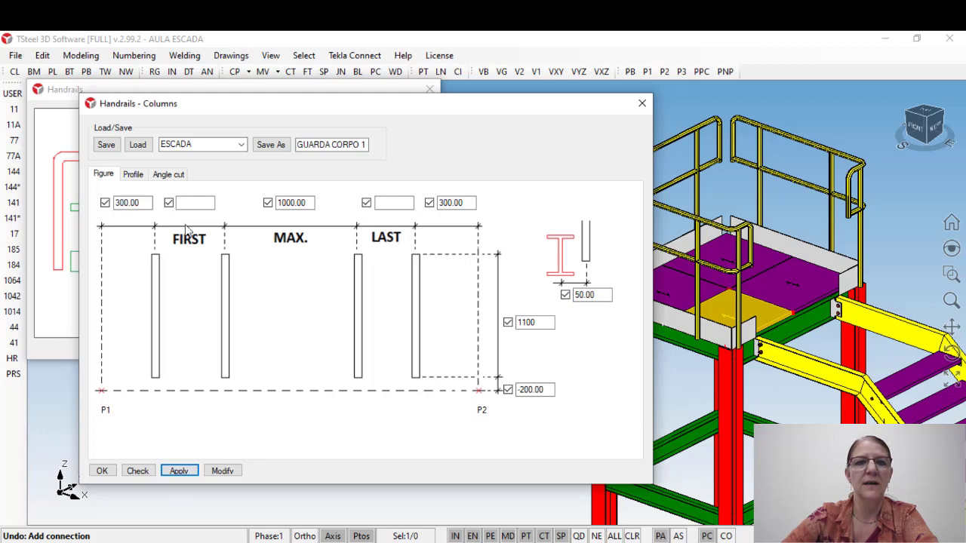
{"action": "left_click", "coordinate": [134, 176]}
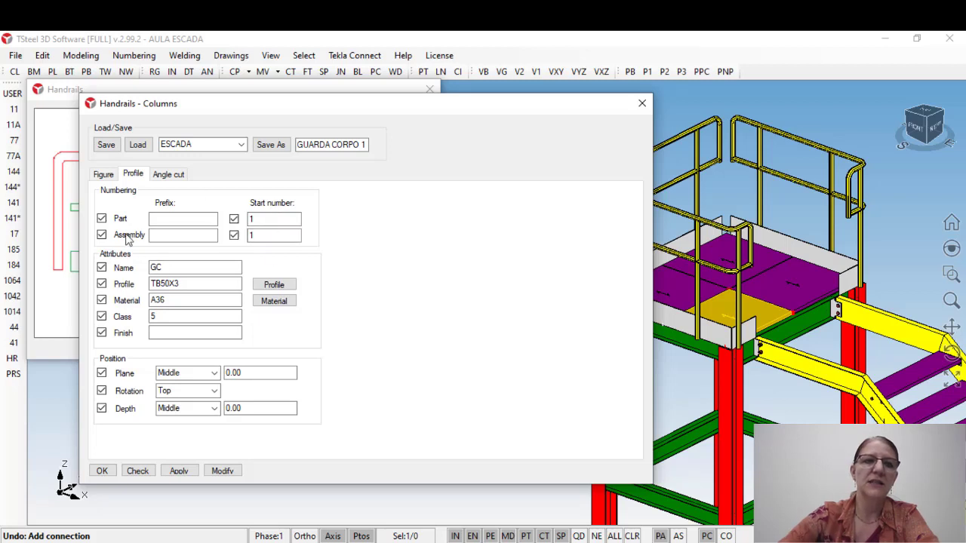
{"action": "left_click", "coordinate": [173, 218]}
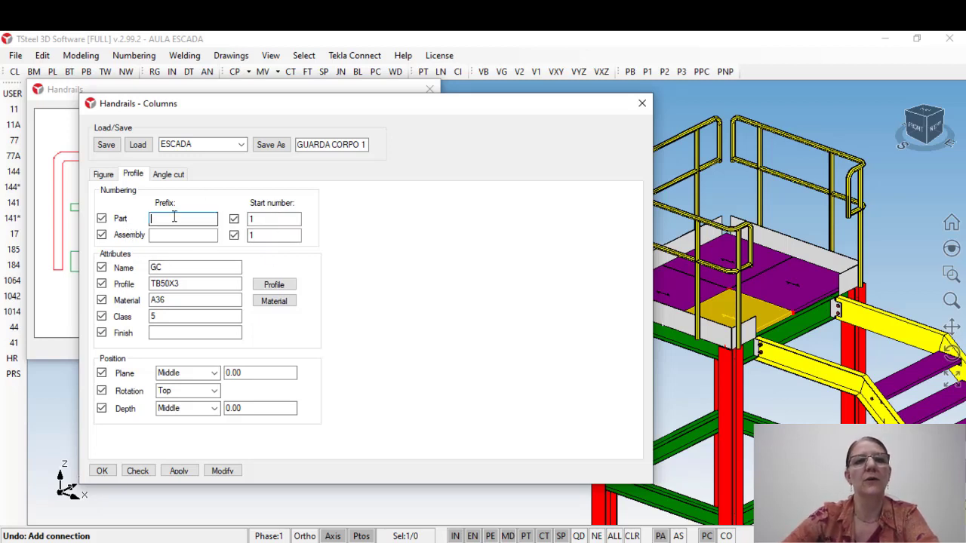
{"action": "left_click", "coordinate": [173, 234]}
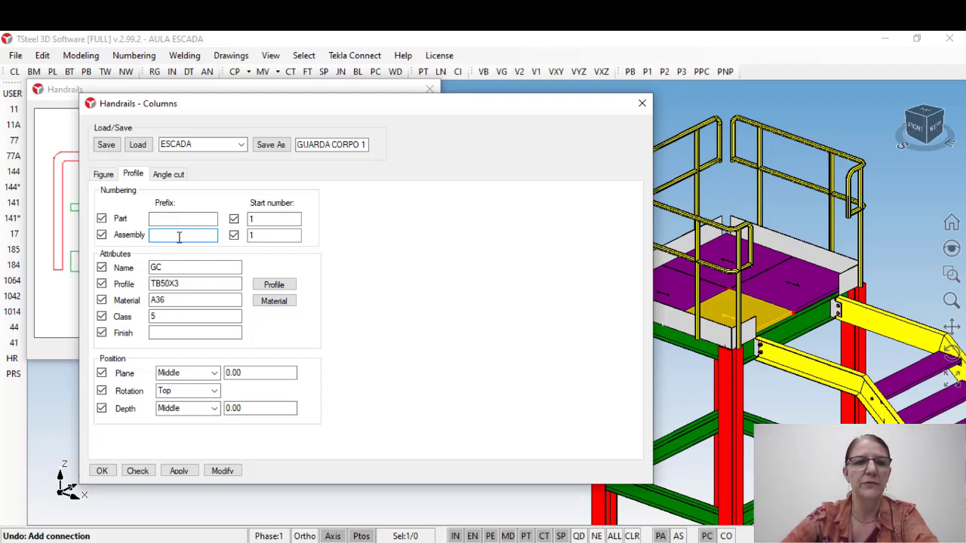
{"action": "double_click", "coordinate": [179, 267]}
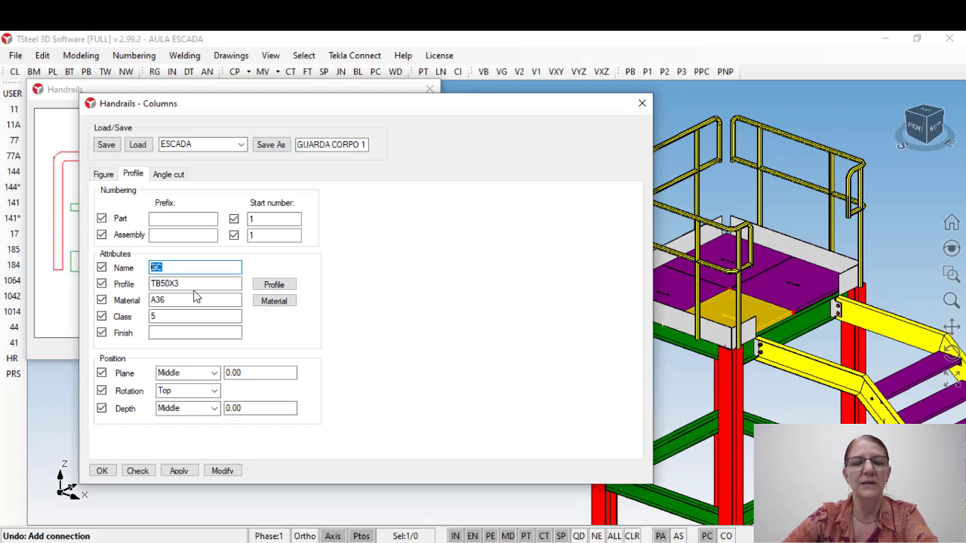
{"action": "left_click", "coordinate": [873, 245]}
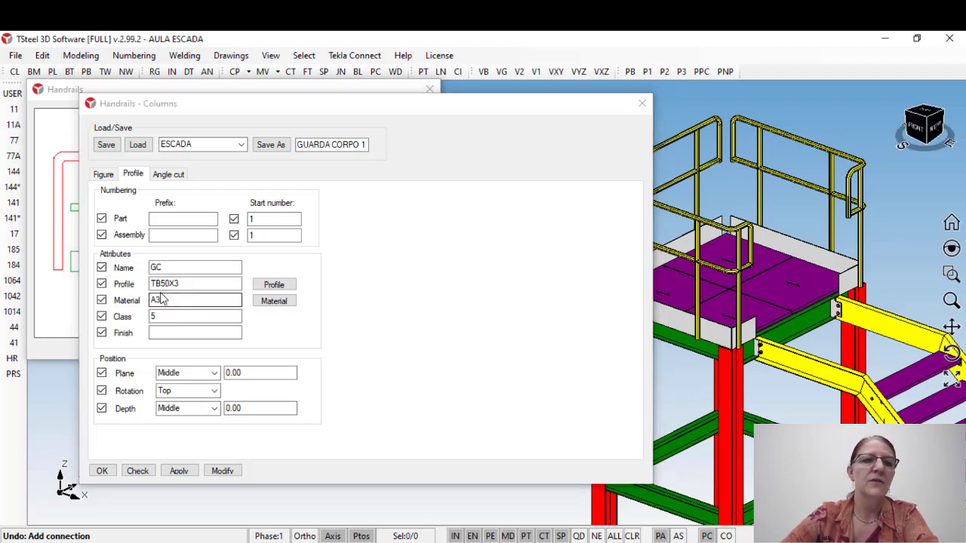
{"action": "left_click_drag", "start_coordinate": [157, 302], "coordinate": [196, 304]}
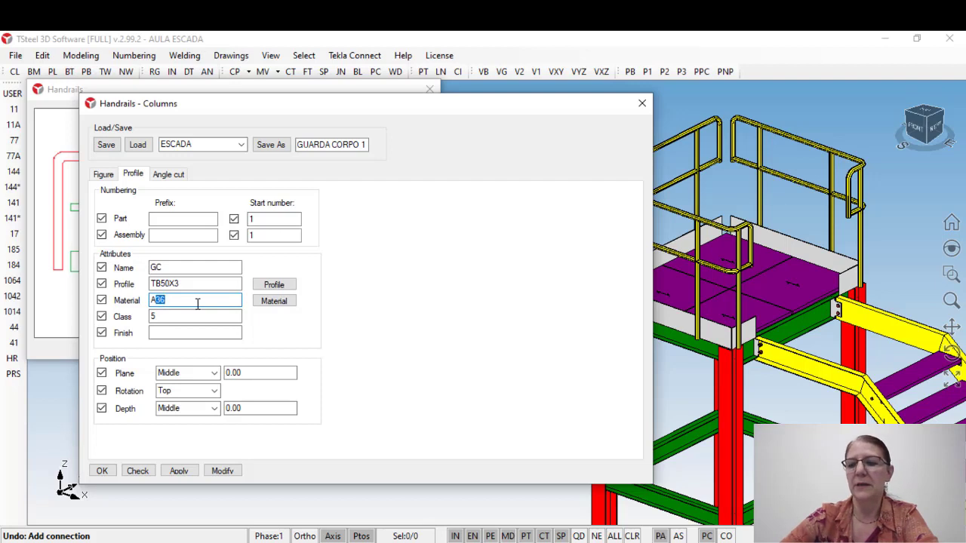
{"action": "left_click", "coordinate": [157, 315]}
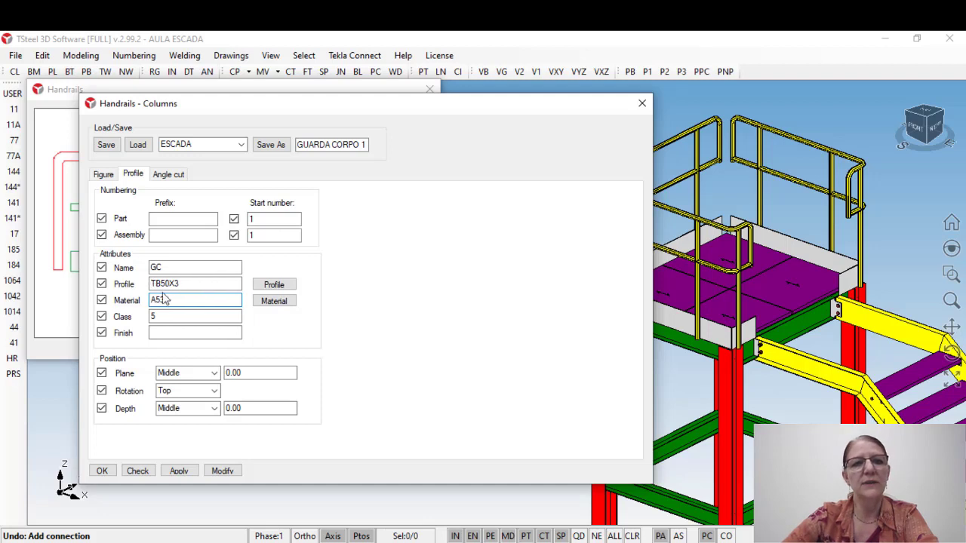
Step: Browse the I/W and rolled angle profiles in the profile catalog for the handrail columns and close it without choosing one
{"action": "left_click", "coordinate": [272, 290]}
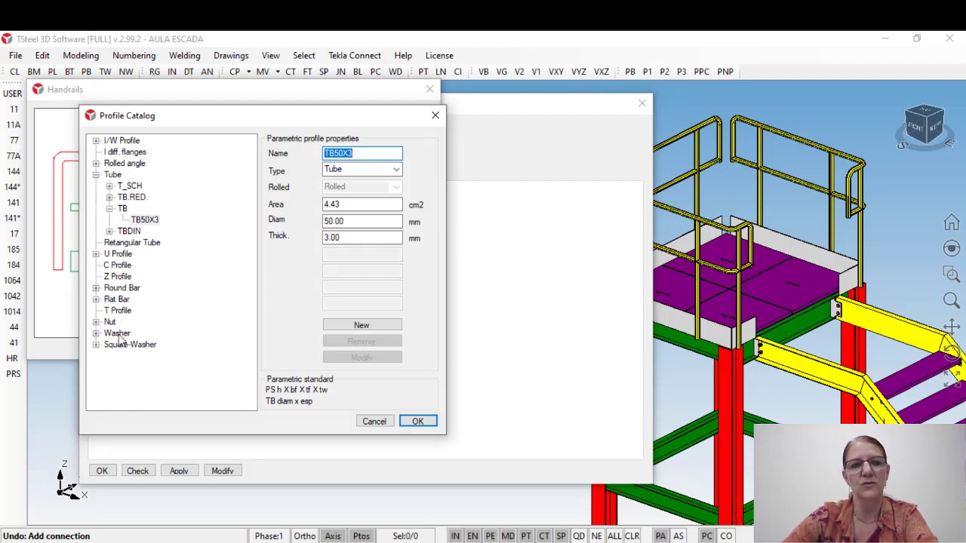
{"action": "left_click", "coordinate": [95, 141]}
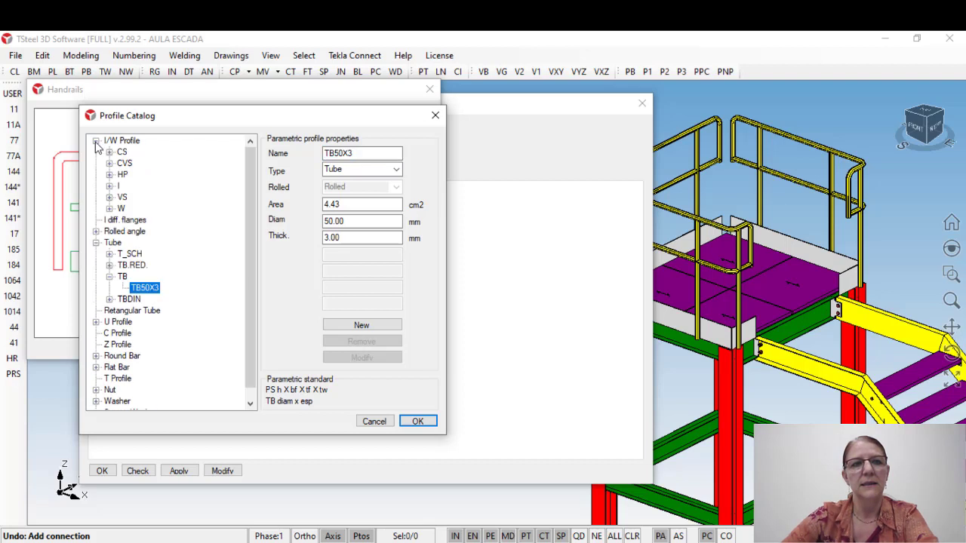
{"action": "left_click", "coordinate": [96, 141]}
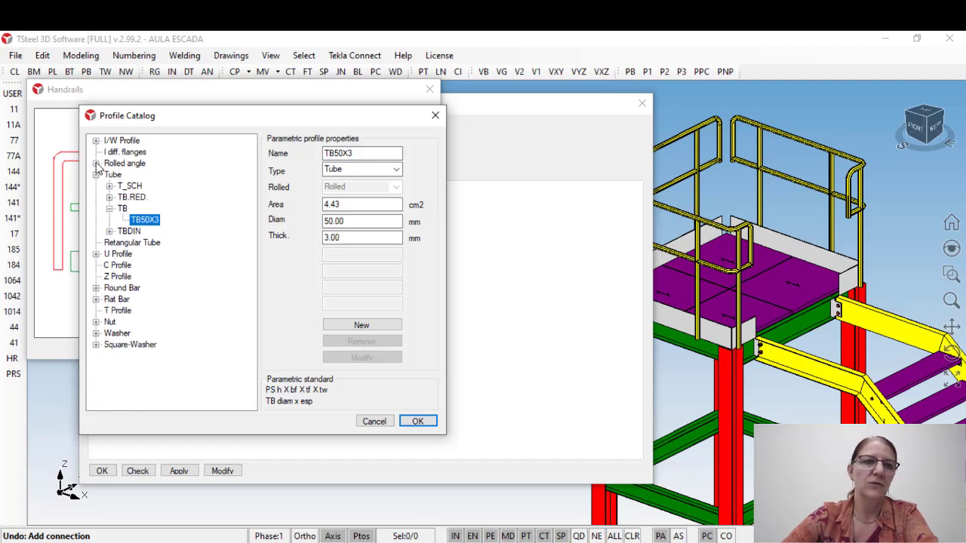
{"action": "left_click", "coordinate": [96, 163]}
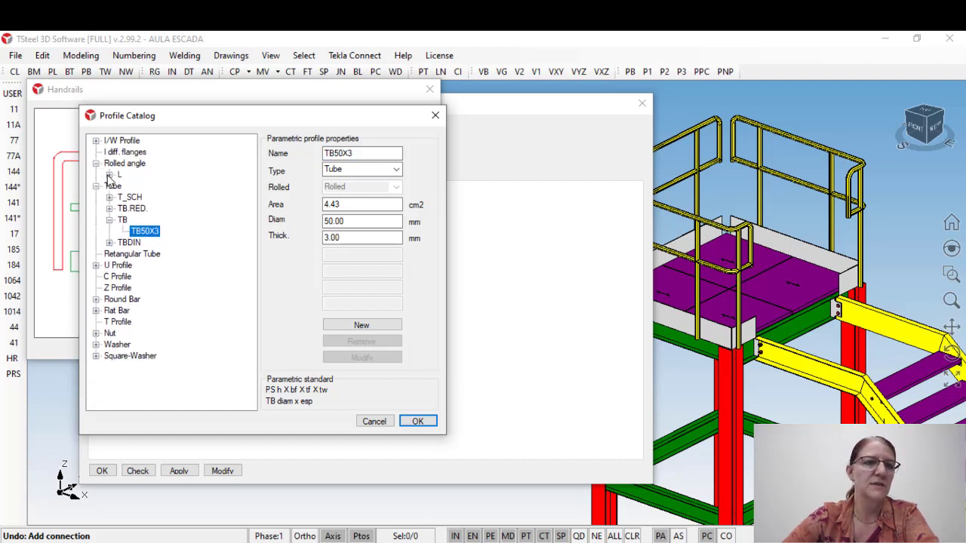
{"action": "left_click", "coordinate": [109, 175]}
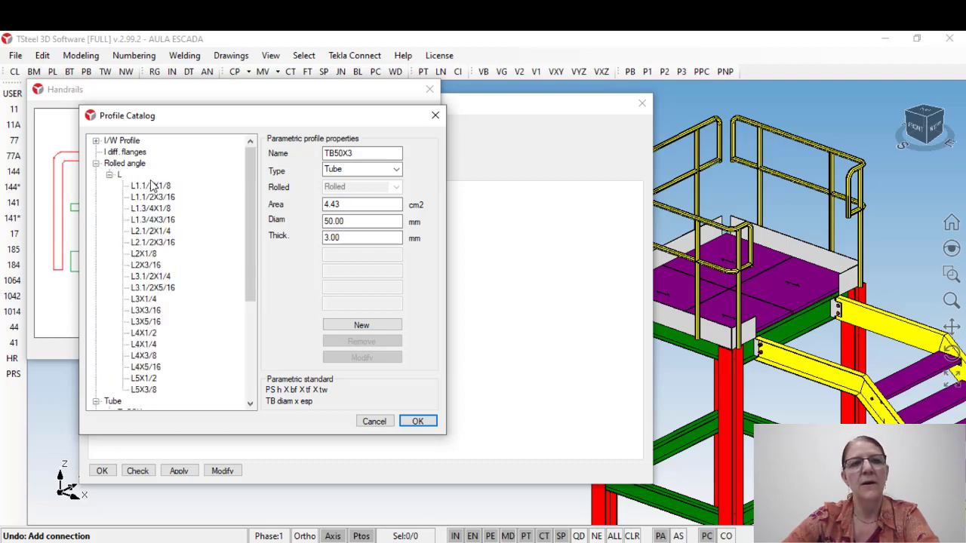
{"action": "scroll", "coordinate": [158, 210], "scroll_direction": "down", "scroll_amount": 1}
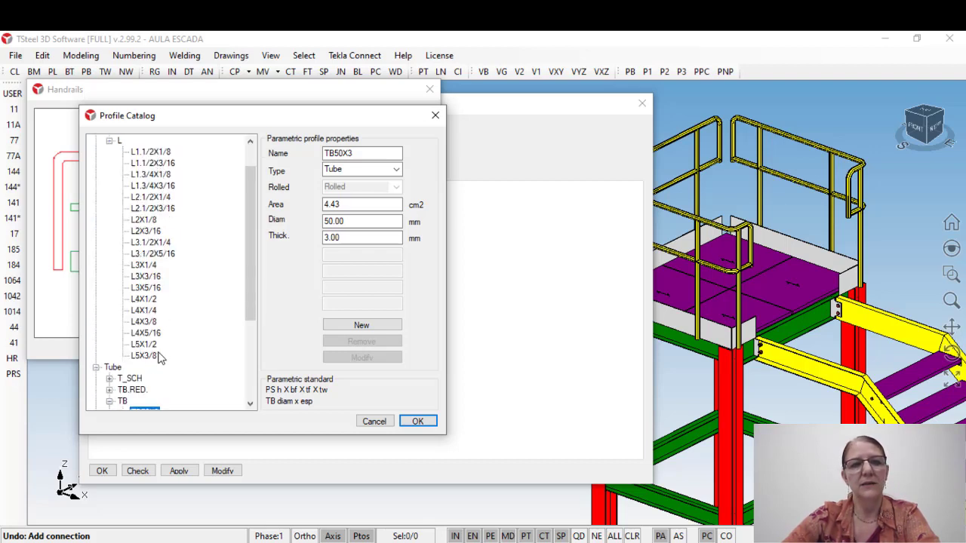
{"action": "left_click", "coordinate": [375, 421]}
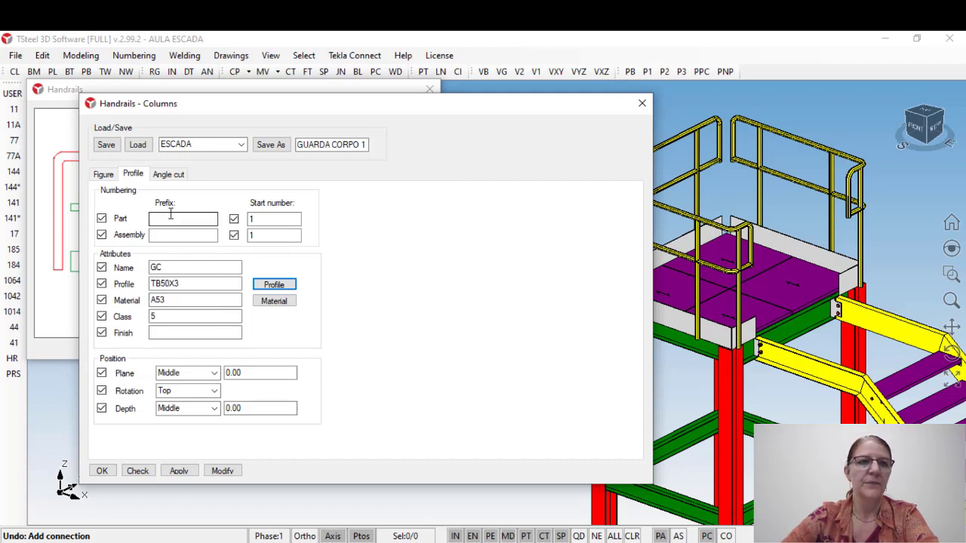
Step: Review the columns' angle cut, profile and figure settings, and apply and confirm the column settings
{"action": "left_click", "coordinate": [167, 176]}
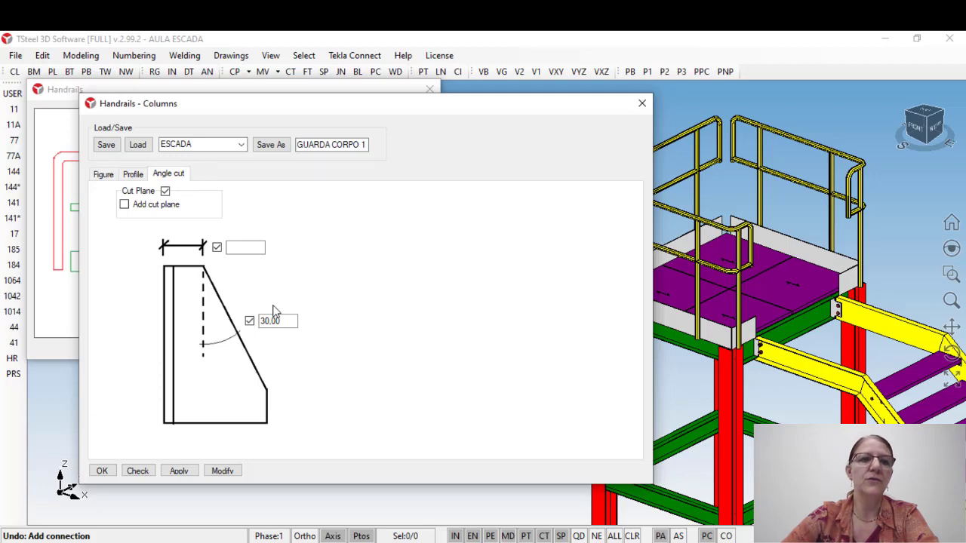
{"action": "left_click", "coordinate": [253, 248]}
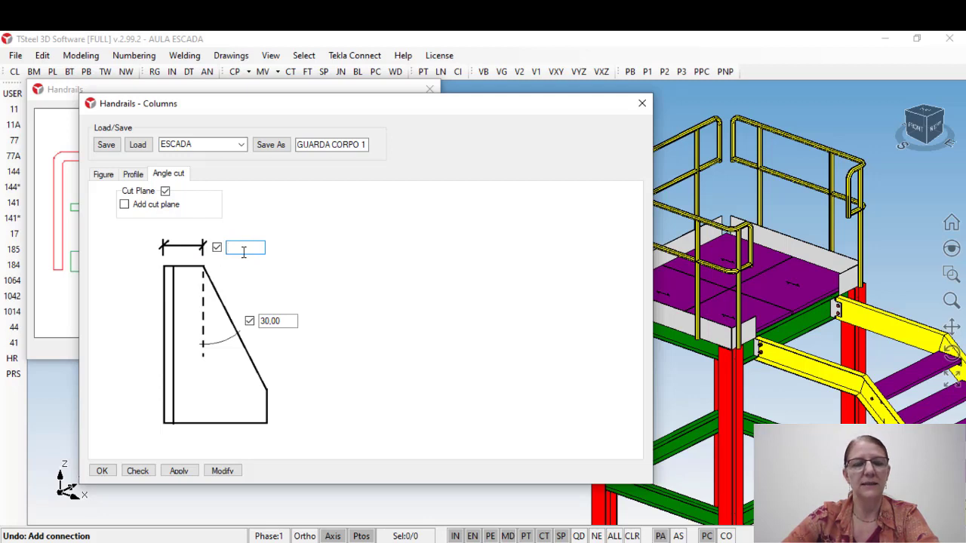
{"action": "left_click", "coordinate": [133, 174]}
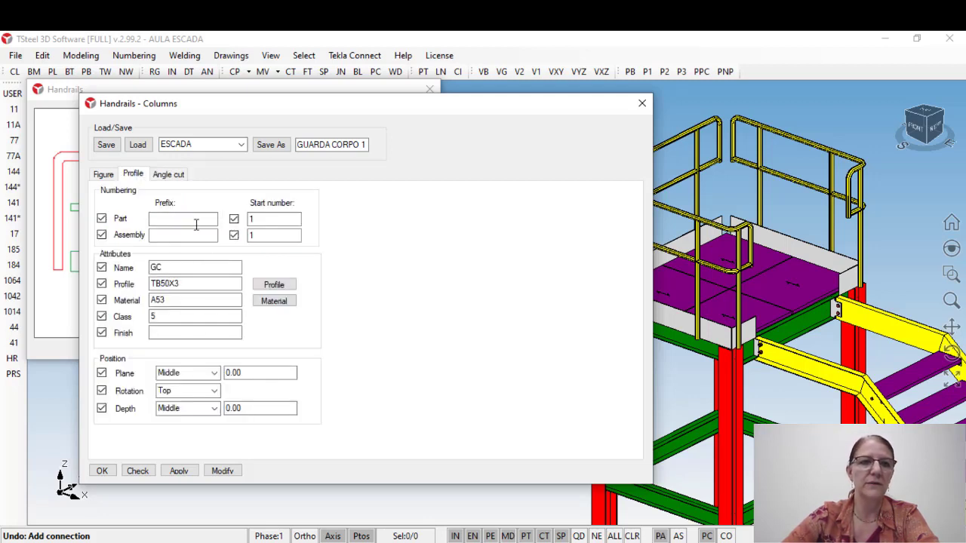
{"action": "left_click", "coordinate": [174, 176]}
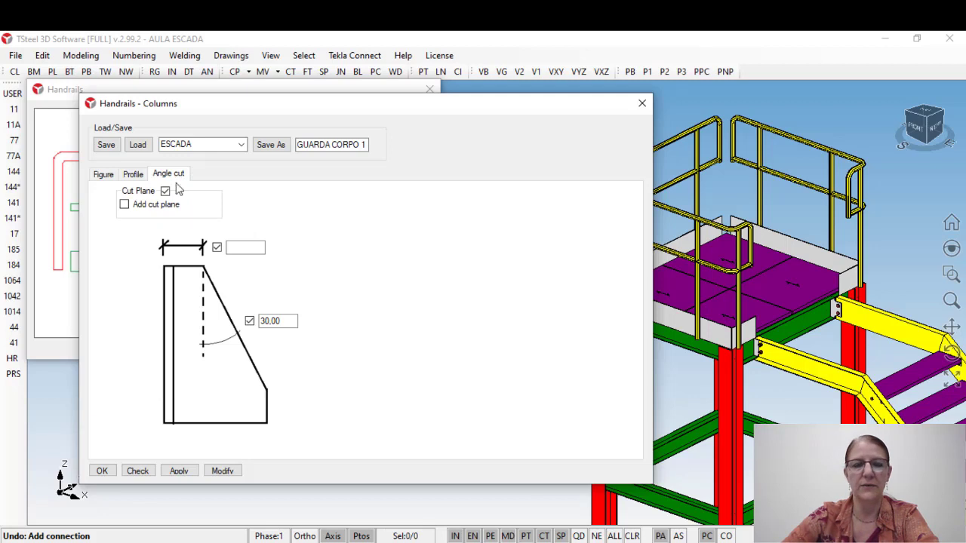
{"action": "left_click", "coordinate": [136, 175]}
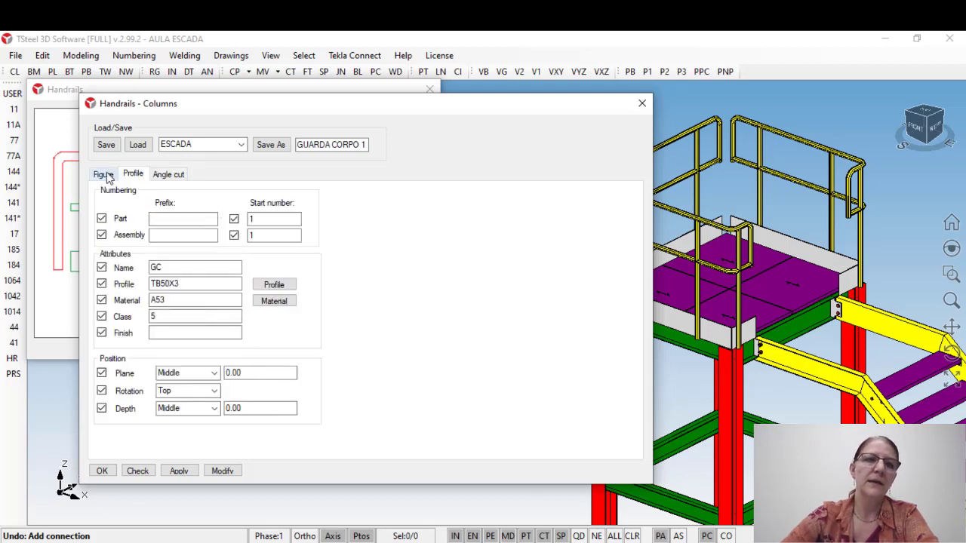
{"action": "left_click", "coordinate": [103, 174]}
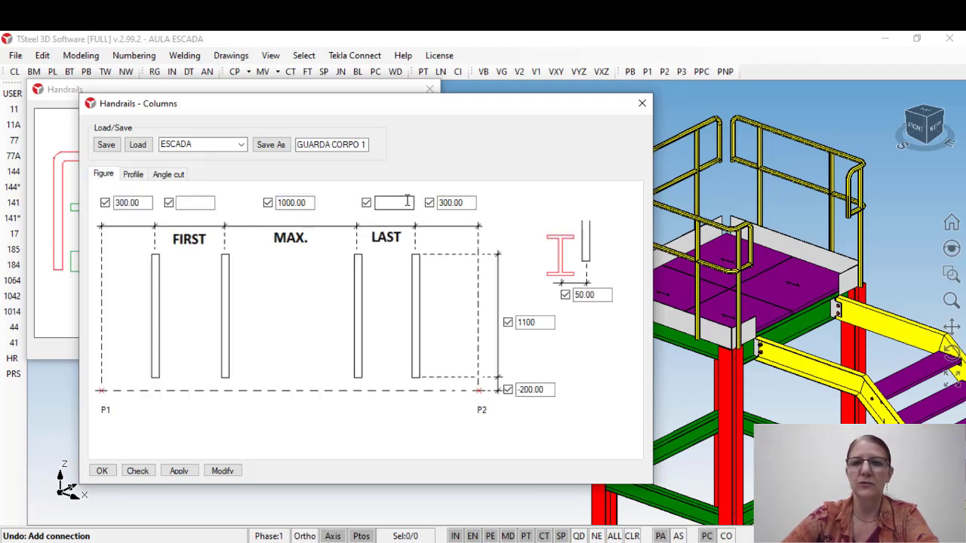
{"action": "left_click", "coordinate": [175, 471]}
{"action": "left_click", "coordinate": [102, 471]}
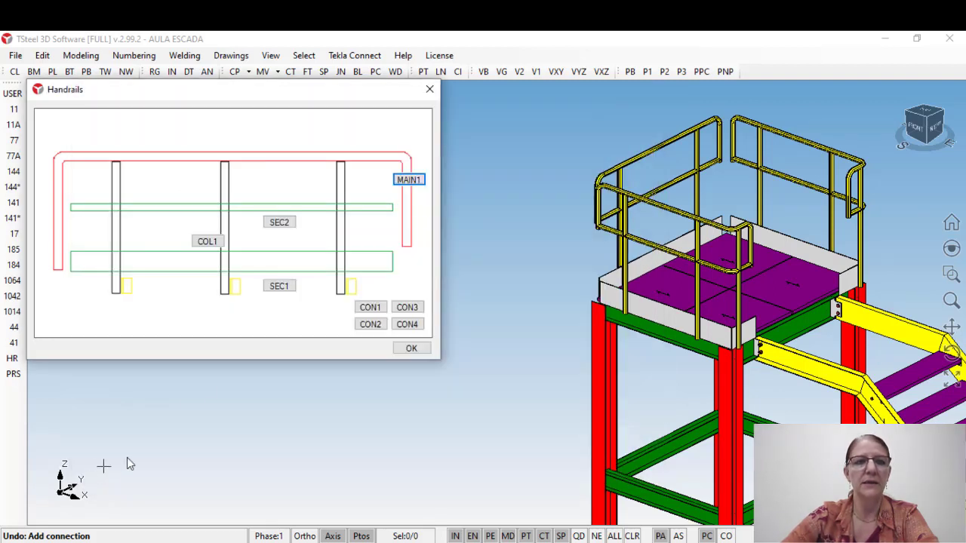
Step: Place the handrail columns along the near stair stringer, from the outer top corner at its upper bend to the one at its foot
{"action": "left_click", "coordinate": [209, 243]}
{"action": "middle_click_drag", "start_coordinate": [537, 305], "coordinate": [367, 232]}
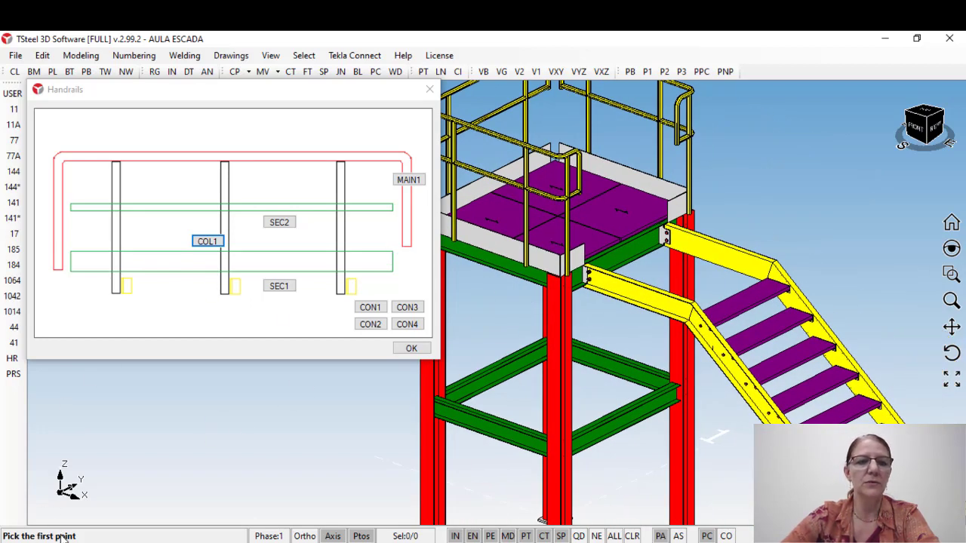
{"action": "scroll", "coordinate": [677, 287], "scroll_direction": "up", "scroll_amount": 5}
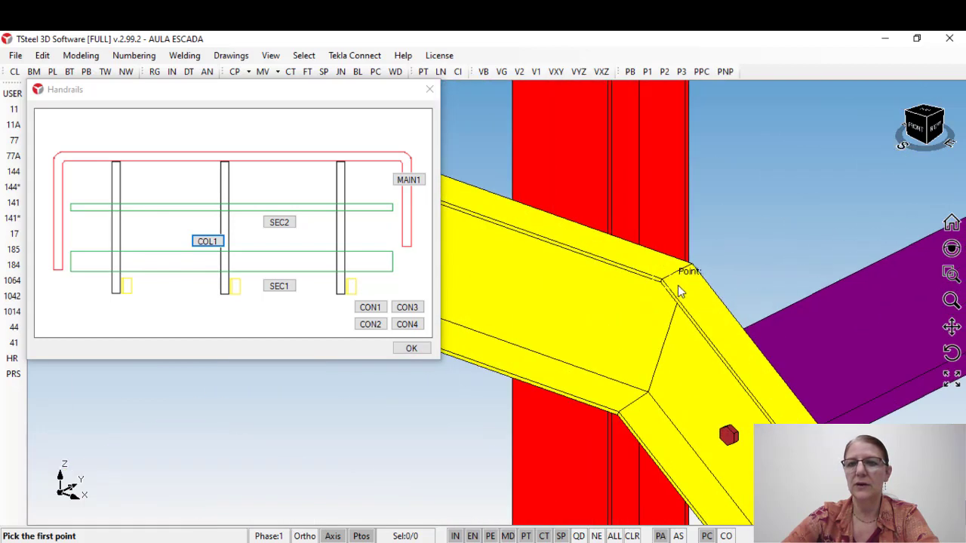
{"action": "scroll", "coordinate": [658, 280], "scroll_direction": "up", "scroll_amount": 2}
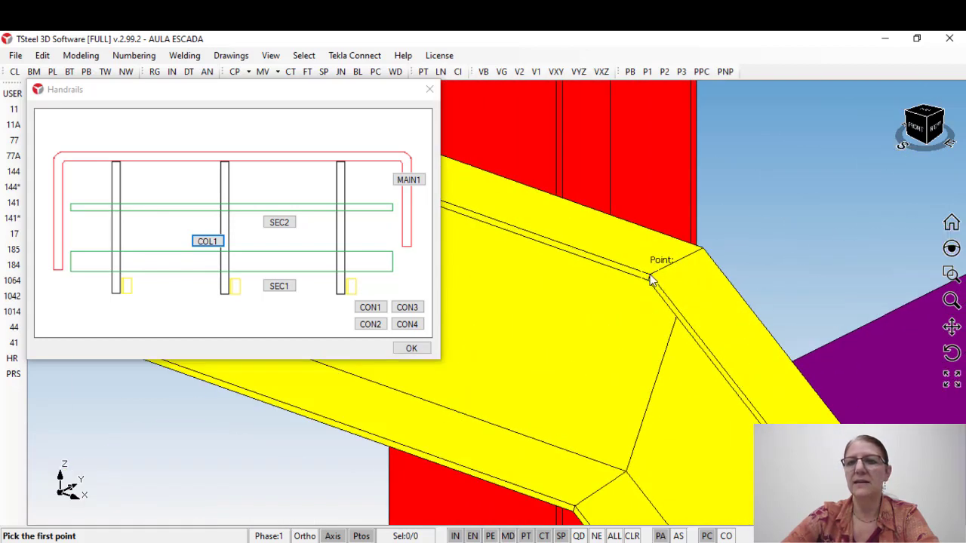
{"action": "left_click", "coordinate": [652, 279]}
{"action": "scroll", "coordinate": [596, 258], "scroll_direction": "down", "scroll_amount": 6}
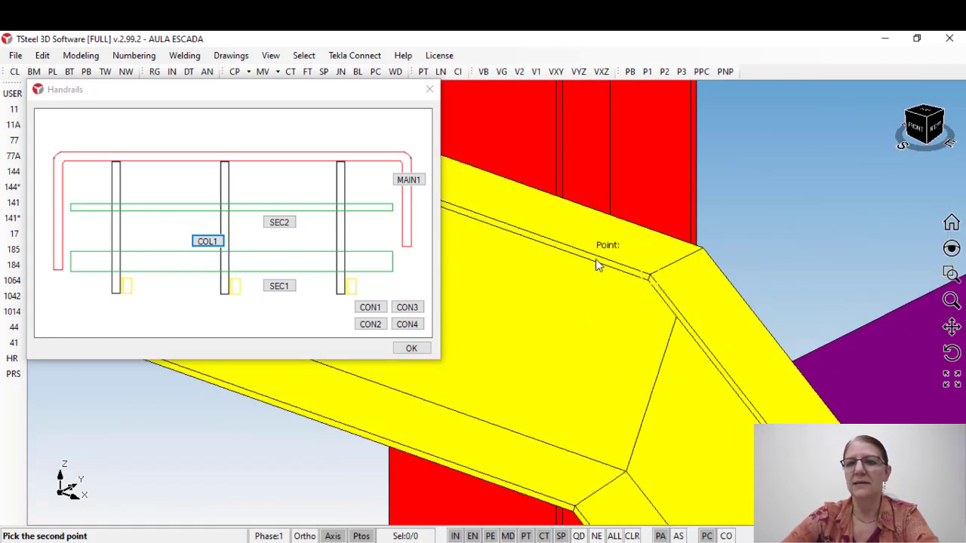
{"action": "scroll", "coordinate": [578, 257], "scroll_direction": "down", "scroll_amount": 3}
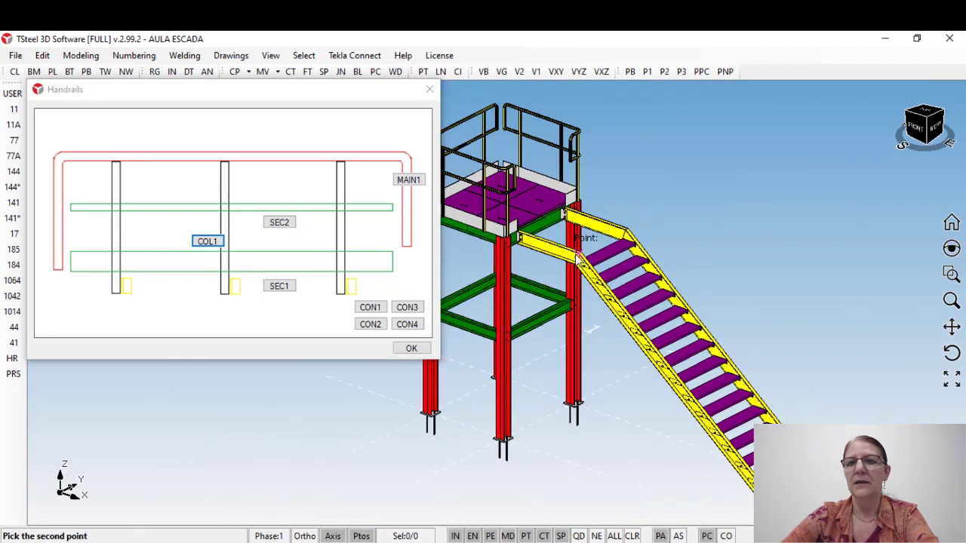
{"action": "middle_click_drag", "start_coordinate": [647, 353], "coordinate": [577, 268]}
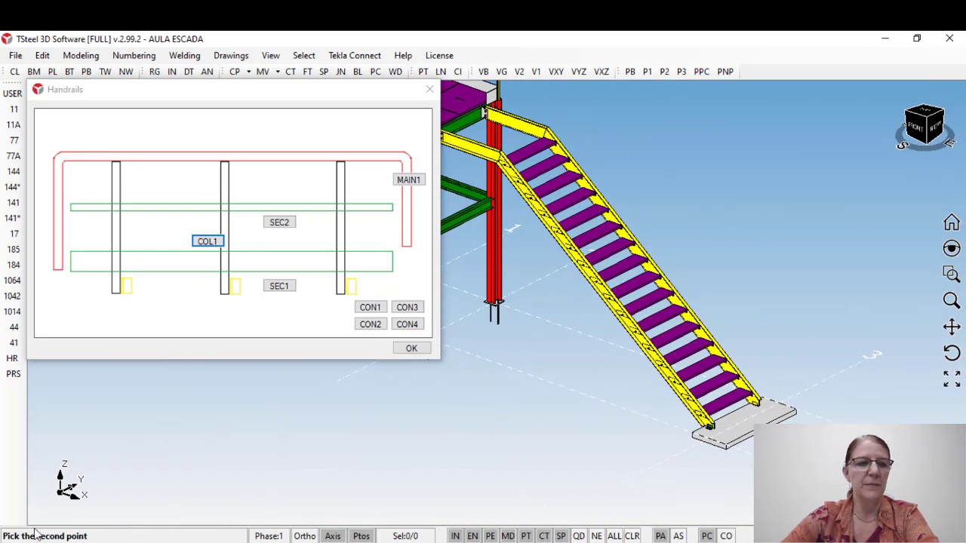
{"action": "scroll", "coordinate": [729, 424], "scroll_direction": "up", "scroll_amount": 6}
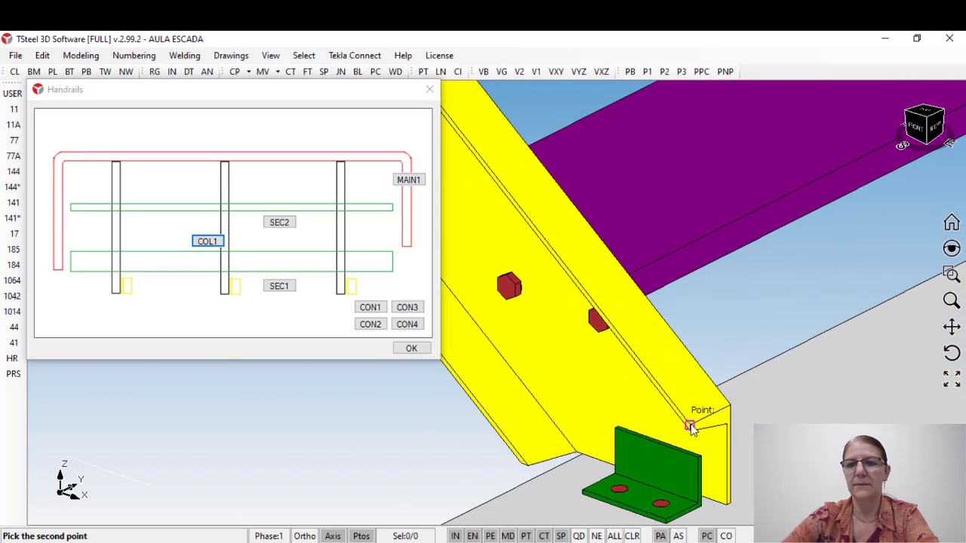
{"action": "left_click", "coordinate": [692, 428]}
{"action": "scroll", "coordinate": [694, 403], "scroll_direction": "down", "scroll_amount": 6}
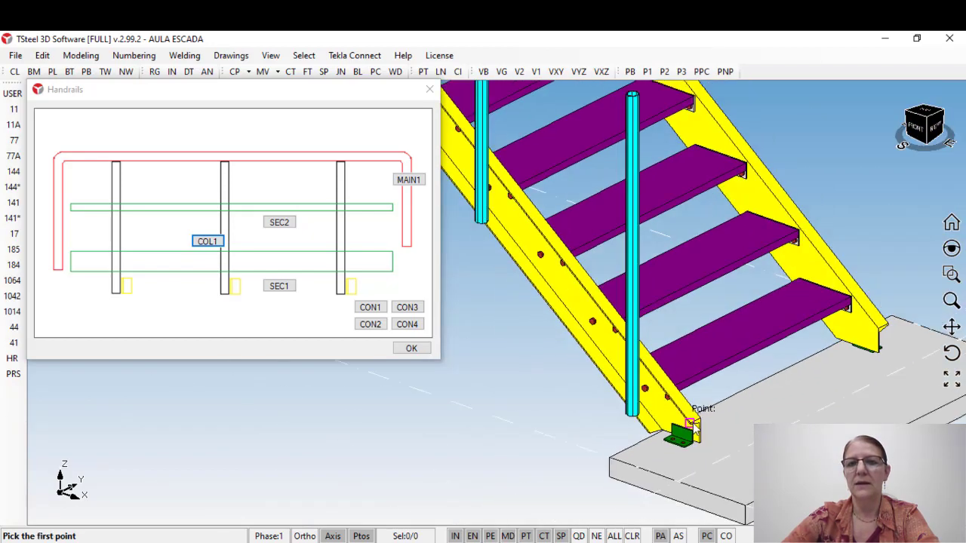
Step: Inspect the new handrail columns along the stair stringer and their sideways gap from its outer face
{"action": "middle_click_drag", "start_coordinate": [657, 341], "coordinate": [753, 447]}
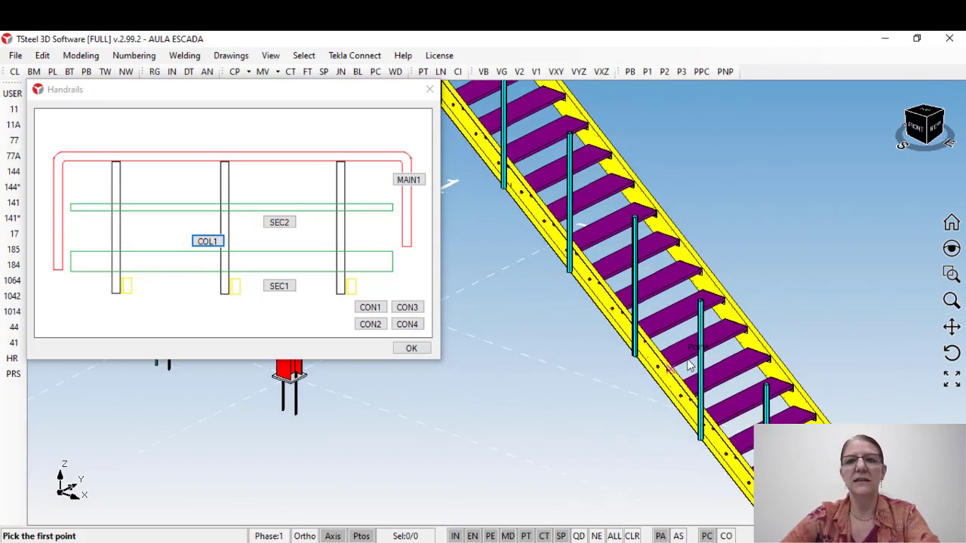
{"action": "middle_click_drag", "start_coordinate": [690, 362], "coordinate": [737, 410]}
{"action": "scroll", "coordinate": [736, 410], "scroll_direction": "down", "scroll_amount": 3}
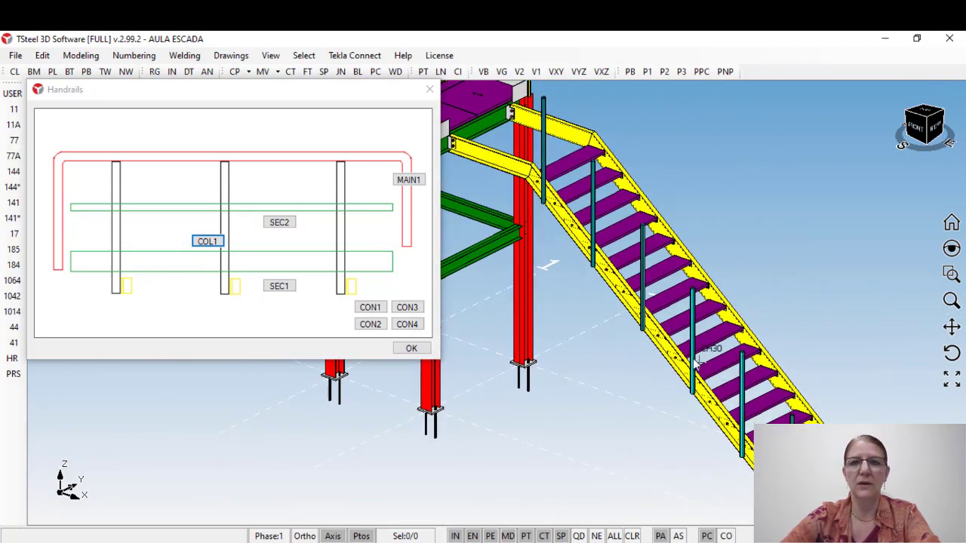
{"action": "middle_click_drag", "start_coordinate": [692, 352], "coordinate": [619, 349]}
{"action": "scroll", "coordinate": [692, 386], "scroll_direction": "up", "scroll_amount": 5}
{"action": "middle_click_drag", "start_coordinate": [707, 371], "coordinate": [700, 393]}
{"action": "scroll", "coordinate": [702, 392], "scroll_direction": "up", "scroll_amount": 1}
{"action": "scroll", "coordinate": [702, 383], "scroll_direction": "up", "scroll_amount": 1}
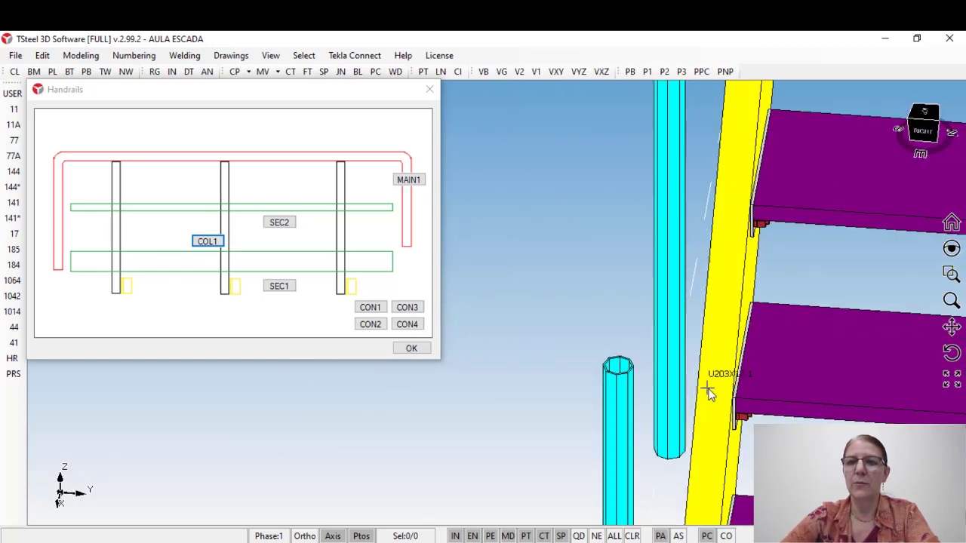
{"action": "middle_click_drag", "start_coordinate": [713, 381], "coordinate": [723, 360]}
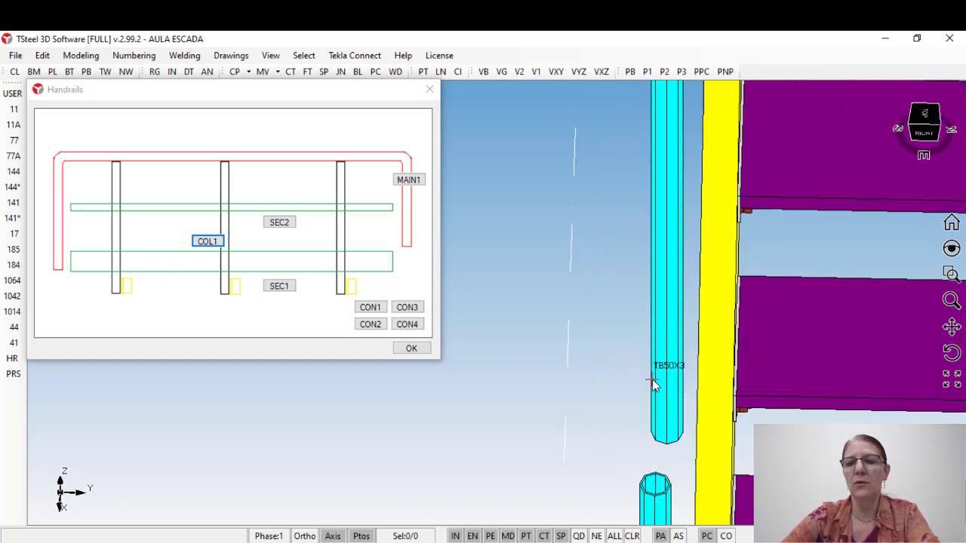
{"action": "scroll", "coordinate": [634, 325], "scroll_direction": "down", "scroll_amount": 2}
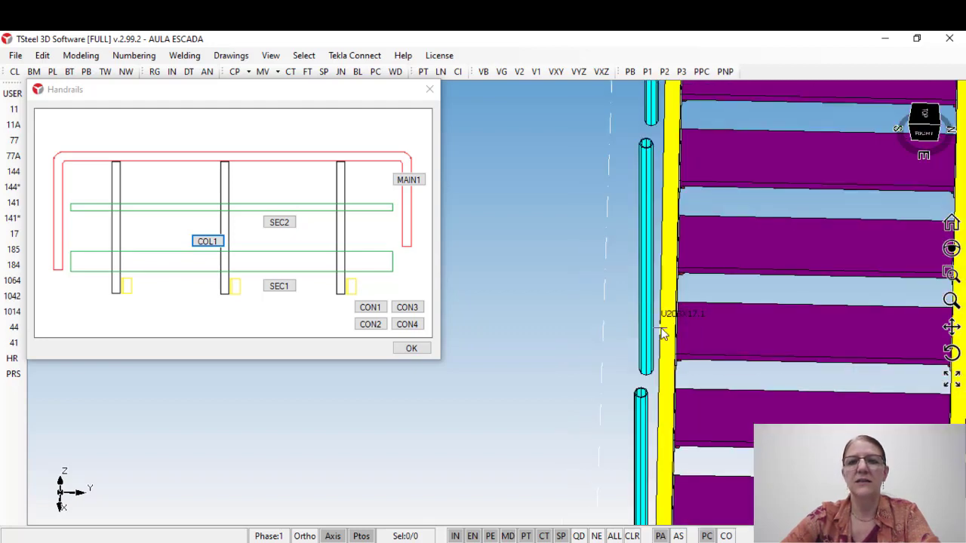
Step: Inspect the row of handrail columns along the stair stringer and reopen the columns' figure settings
{"action": "middle_click_drag", "start_coordinate": [678, 332], "coordinate": [745, 287]}
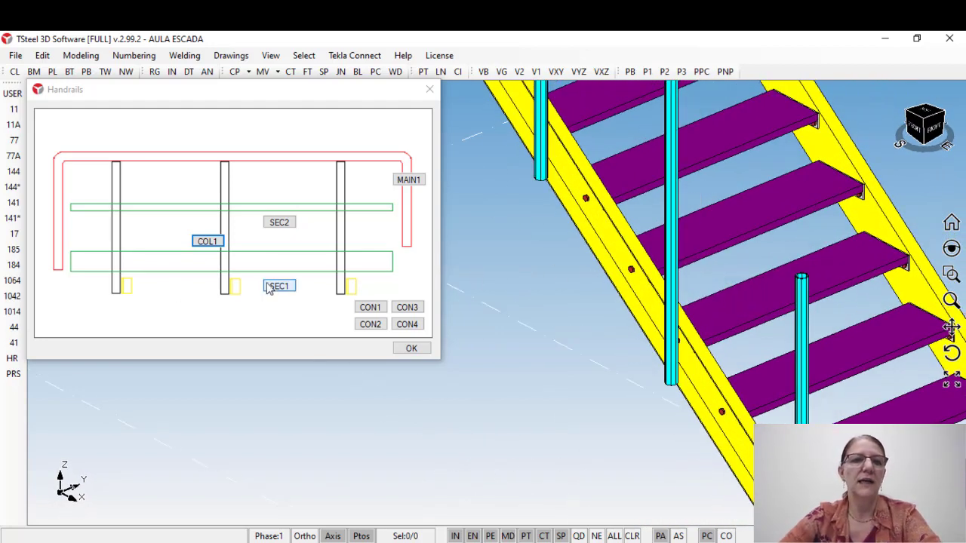
{"action": "scroll", "coordinate": [675, 279], "scroll_direction": "down", "scroll_amount": 3}
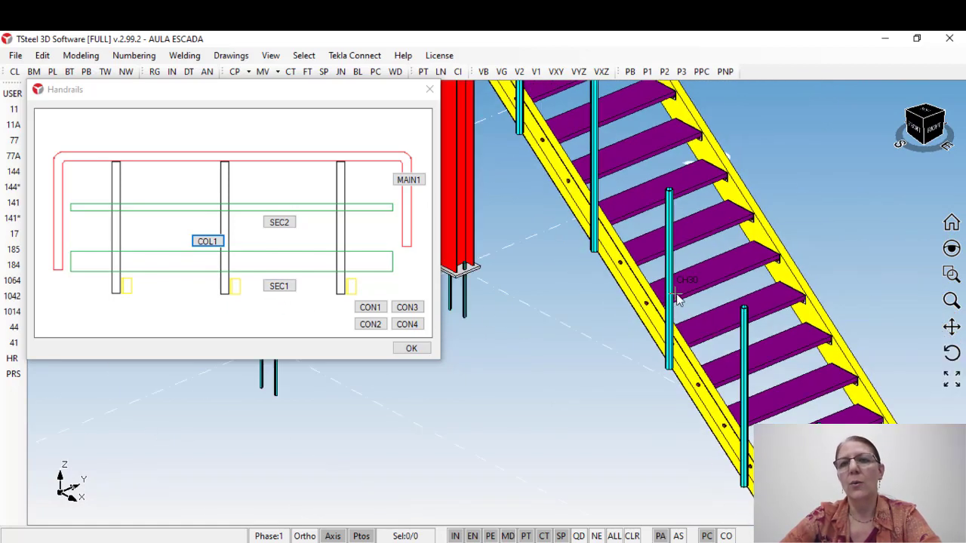
{"action": "scroll", "coordinate": [659, 260], "scroll_direction": "down", "scroll_amount": 2}
{"action": "scroll", "coordinate": [659, 252], "scroll_direction": "up", "scroll_amount": 2}
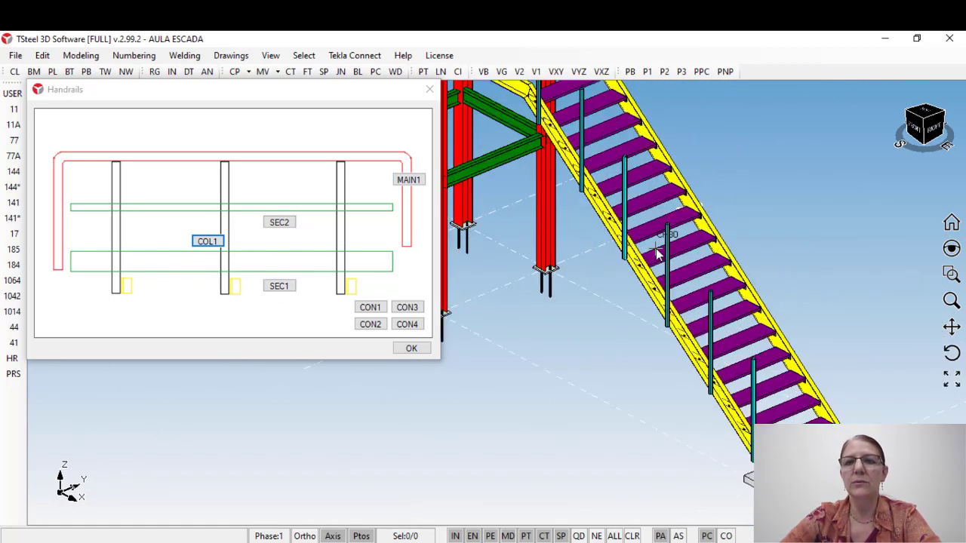
{"action": "left_click", "coordinate": [208, 242]}
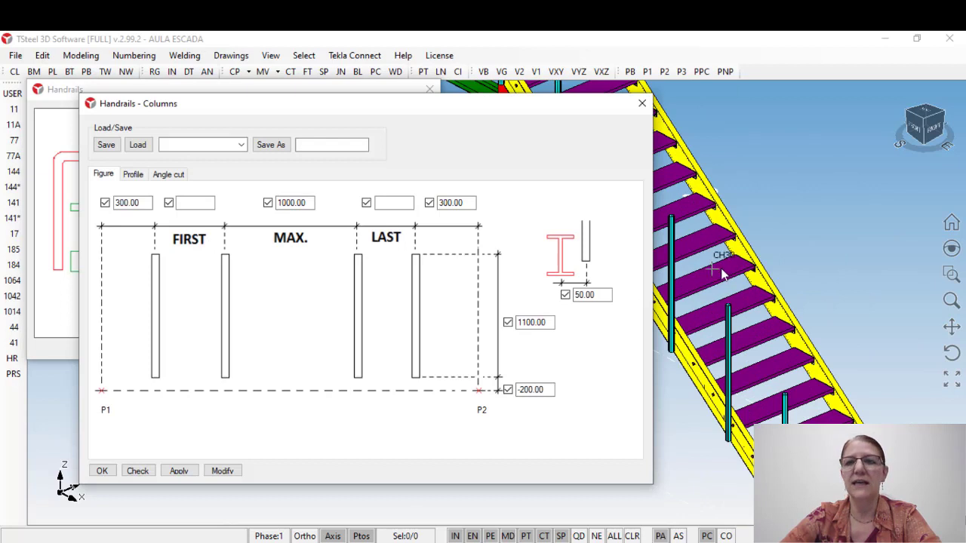
{"action": "scroll", "coordinate": [805, 285], "scroll_direction": "up", "scroll_amount": 3}
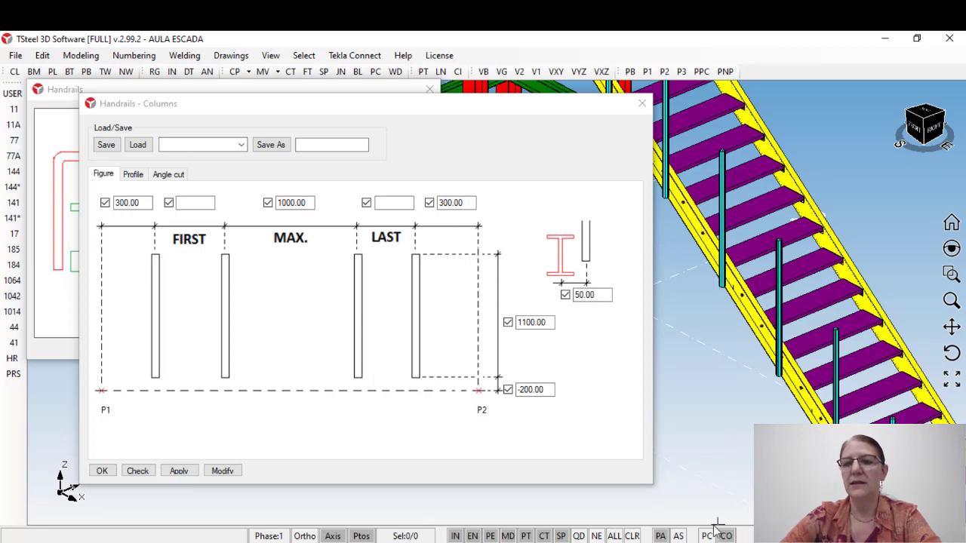
Step: Switch to single-part selection and select individual handrail columns along the stair one at a time
{"action": "left_click", "coordinate": [707, 536]}
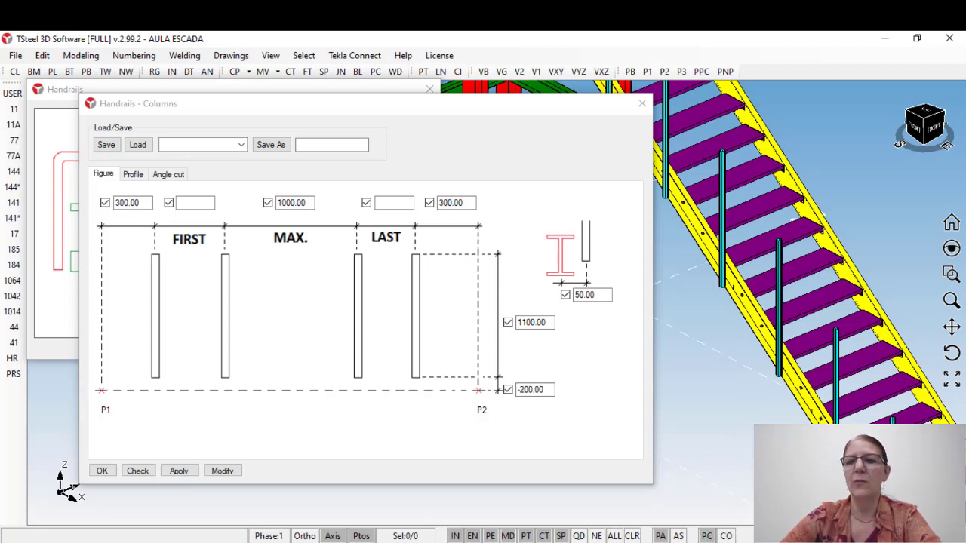
{"action": "left_click", "coordinate": [780, 308]}
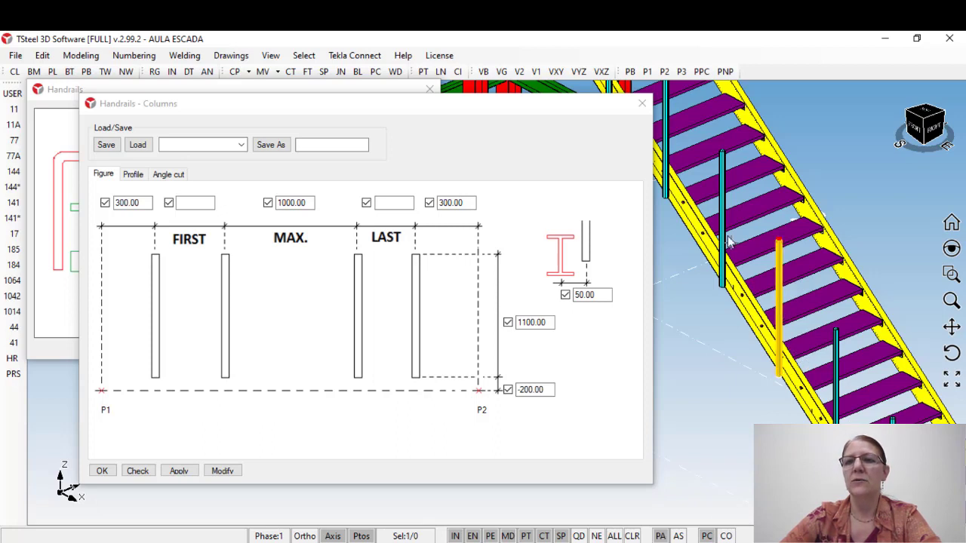
{"action": "left_click", "coordinate": [722, 198]}
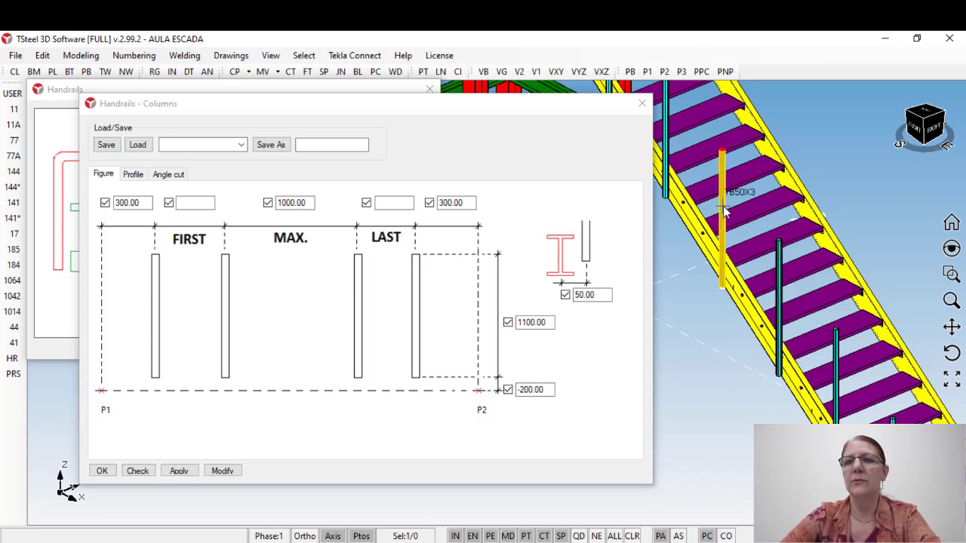
{"action": "left_click", "coordinate": [837, 366]}
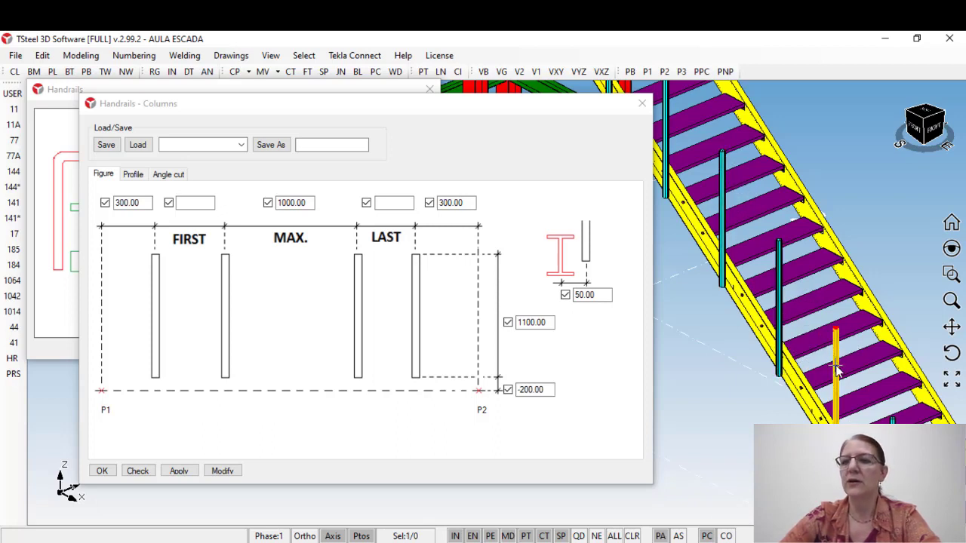
{"action": "left_click", "coordinate": [779, 300]}
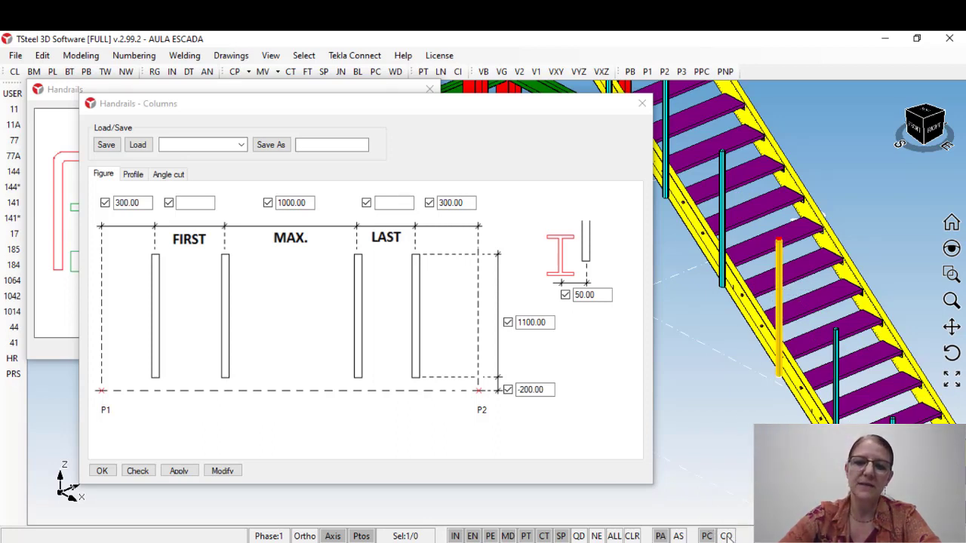
Step: Switch to component selection, select the stair's whole handrail column set, and close the column settings
{"action": "left_click", "coordinate": [745, 424]}
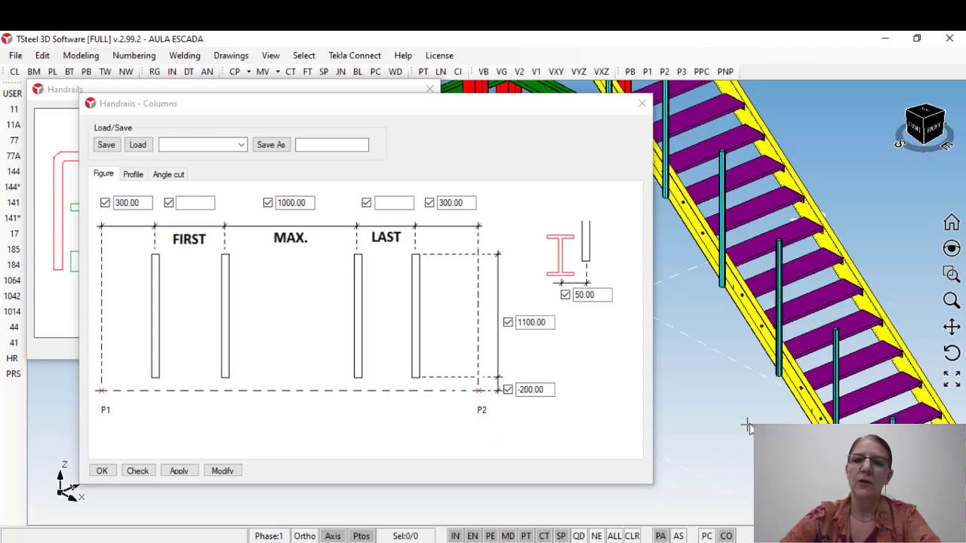
{"action": "left_click", "coordinate": [781, 294]}
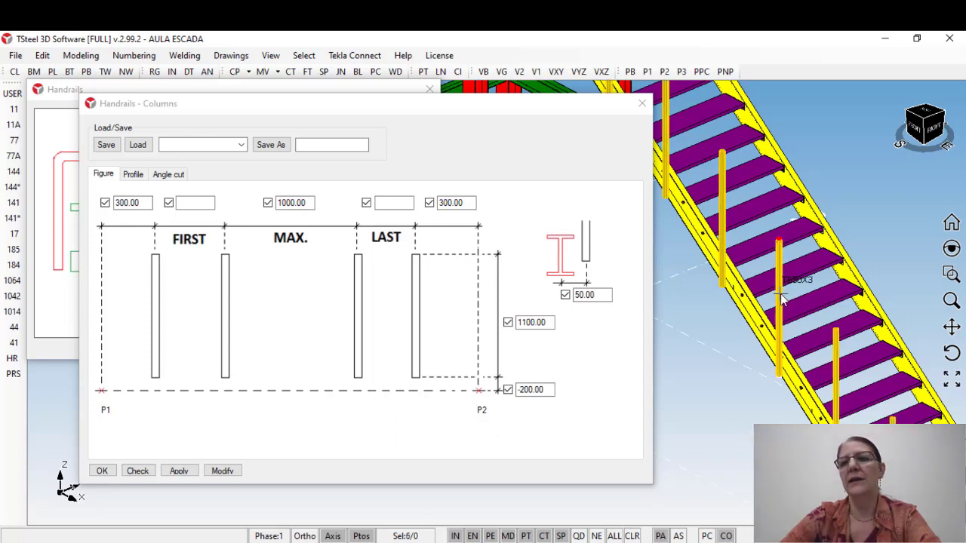
{"action": "scroll", "coordinate": [781, 299], "scroll_direction": "down", "scroll_amount": 2}
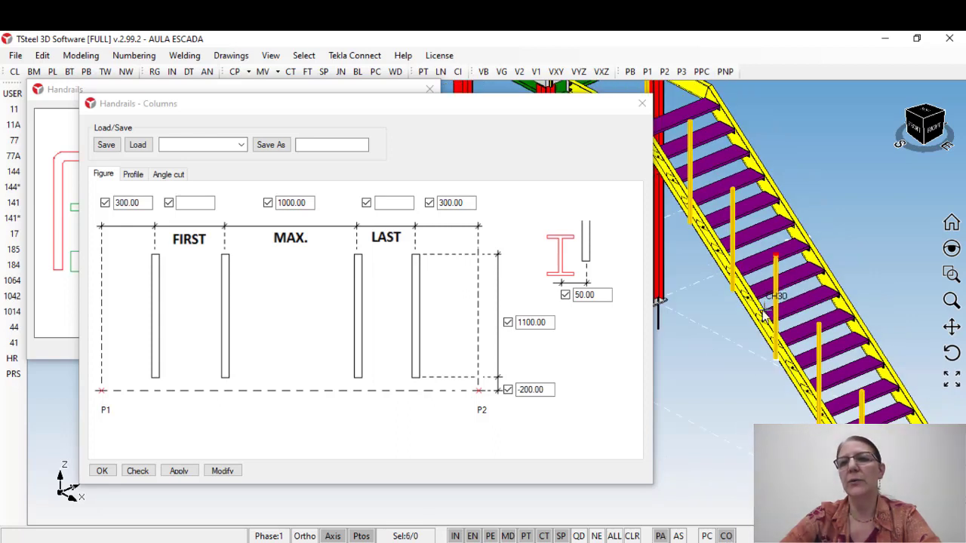
{"action": "left_click", "coordinate": [643, 104]}
Step: Reselect the complete handrail column component on the near stair stringer instead of a stair tread
{"action": "middle_click_drag", "start_coordinate": [764, 258], "coordinate": [714, 298]}
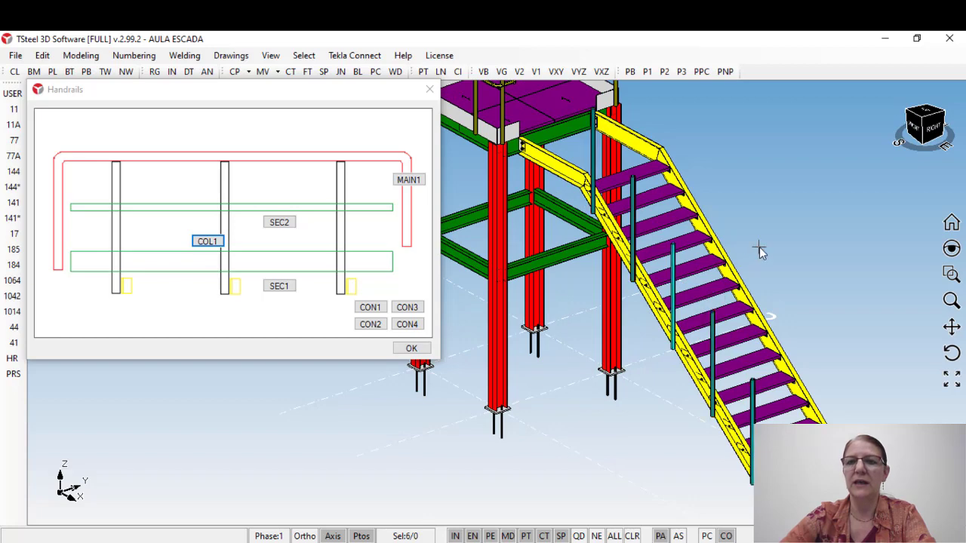
{"action": "left_click", "coordinate": [686, 270]}
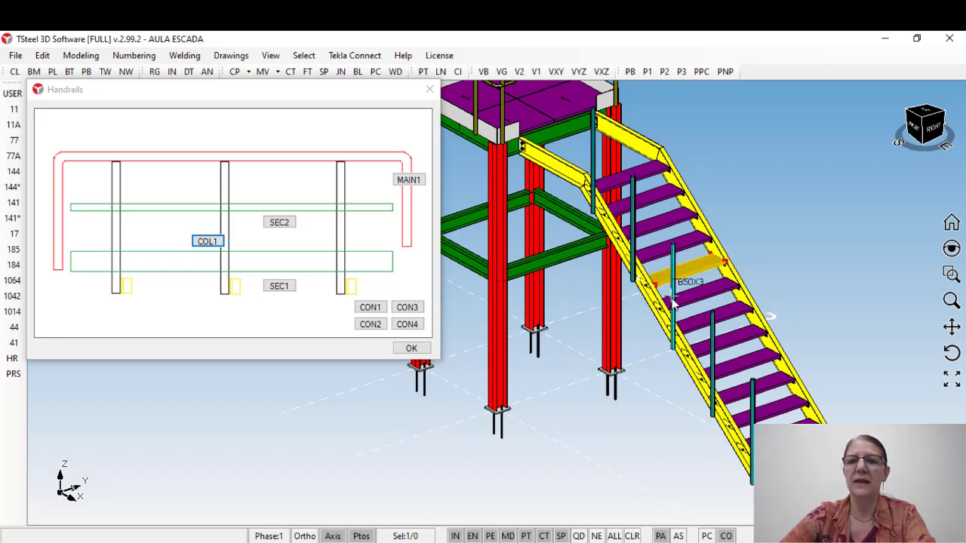
{"action": "scroll", "coordinate": [673, 299], "scroll_direction": "up", "scroll_amount": 3}
{"action": "left_click", "coordinate": [674, 287]}
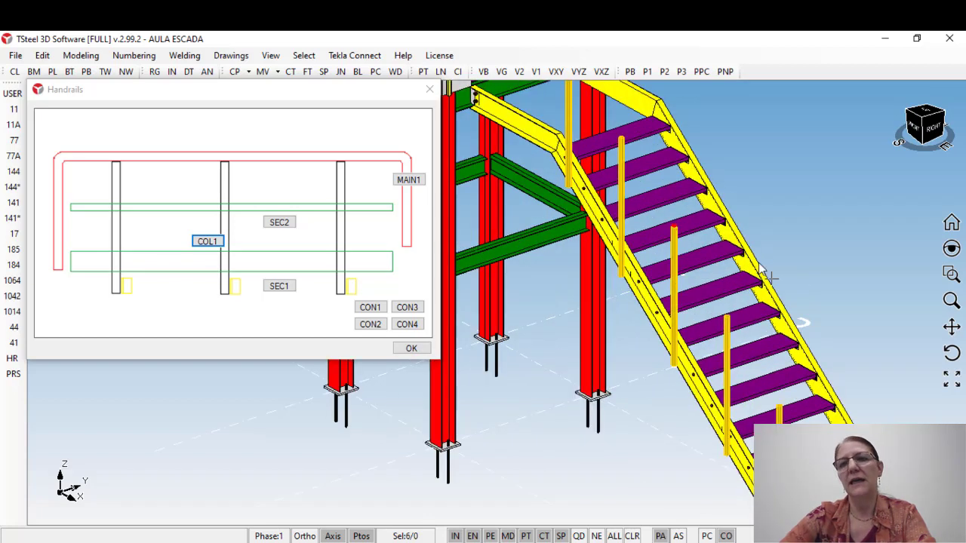
{"action": "scroll", "coordinate": [694, 233], "scroll_direction": "down", "scroll_amount": 2}
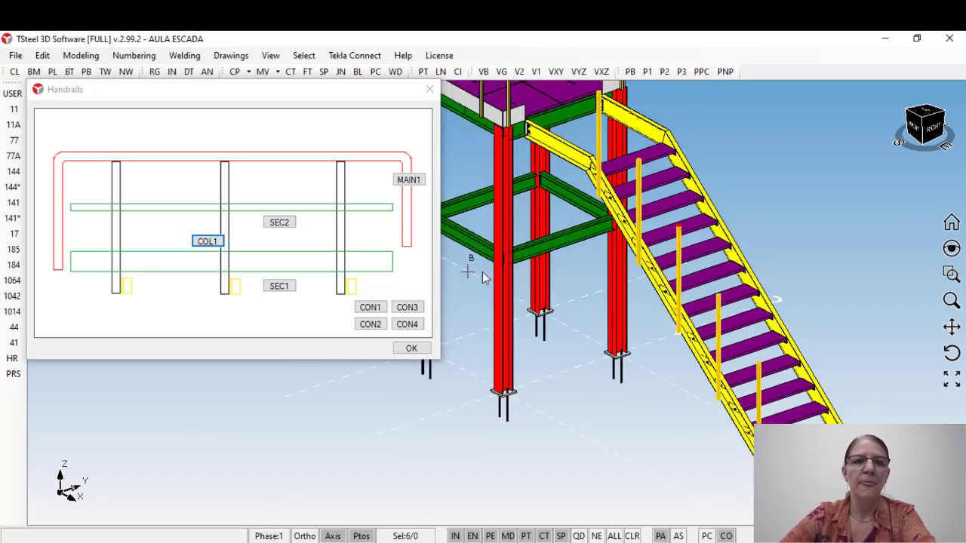
Step: Set the maximum spacing of the selected stair columns to 1500, modify the component with it, and close the settings
{"action": "left_click", "coordinate": [204, 243]}
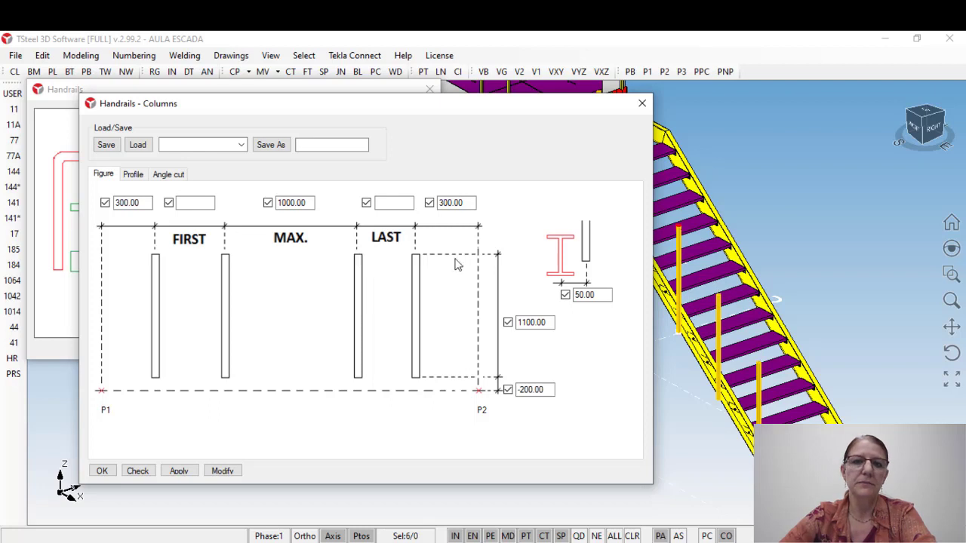
{"action": "double_click", "coordinate": [284, 204]}
{"action": "type", "text": "150"}
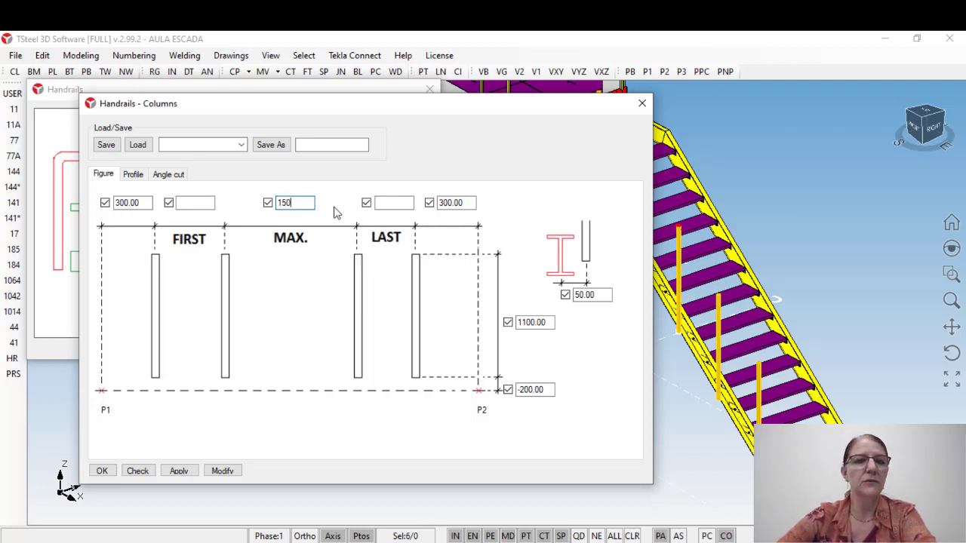
{"action": "type", "text": "0"}
{"action": "middle_click_drag", "start_coordinate": [708, 283], "coordinate": [821, 256]}
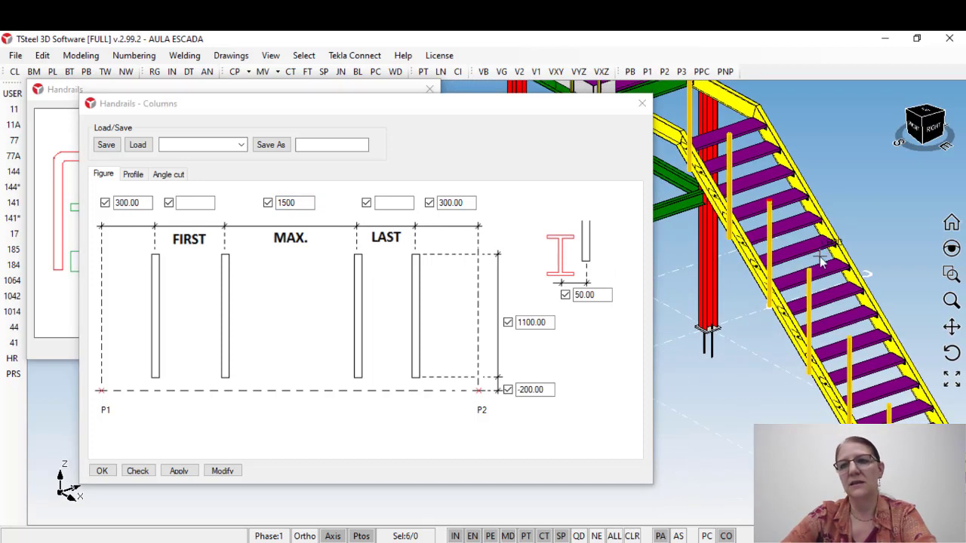
{"action": "left_click", "coordinate": [224, 471]}
{"action": "middle_click_drag", "start_coordinate": [759, 393], "coordinate": [746, 362]}
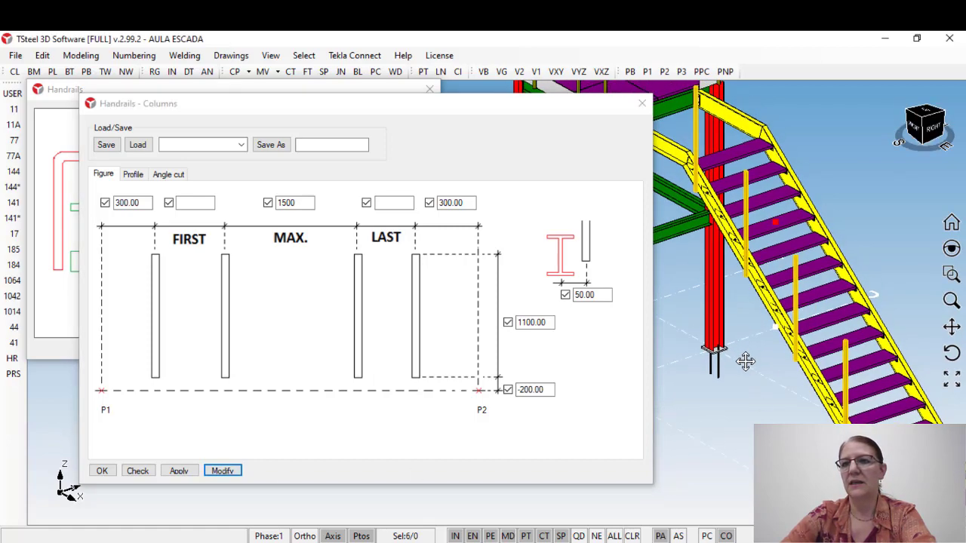
{"action": "left_click", "coordinate": [642, 103]}
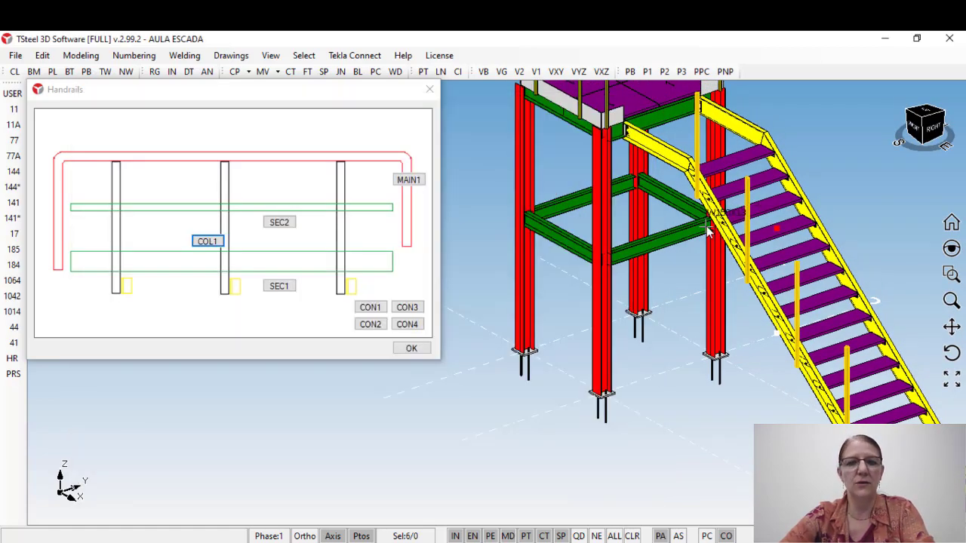
Step: Check the respaced columns along the whole stair flight and undo the column spacing modification
{"action": "middle_click_drag", "start_coordinate": [708, 233], "coordinate": [615, 231]}
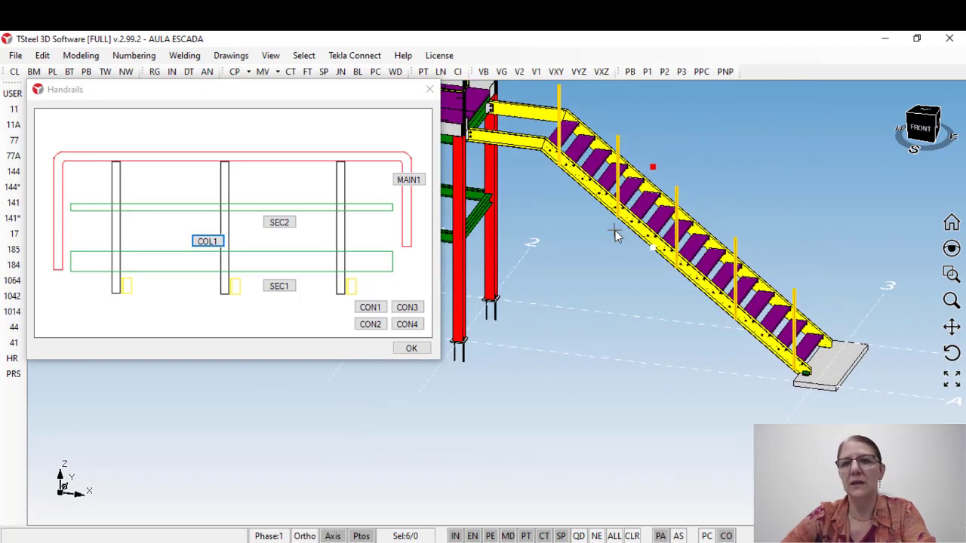
{"action": "middle_click_drag", "start_coordinate": [628, 242], "coordinate": [664, 294]}
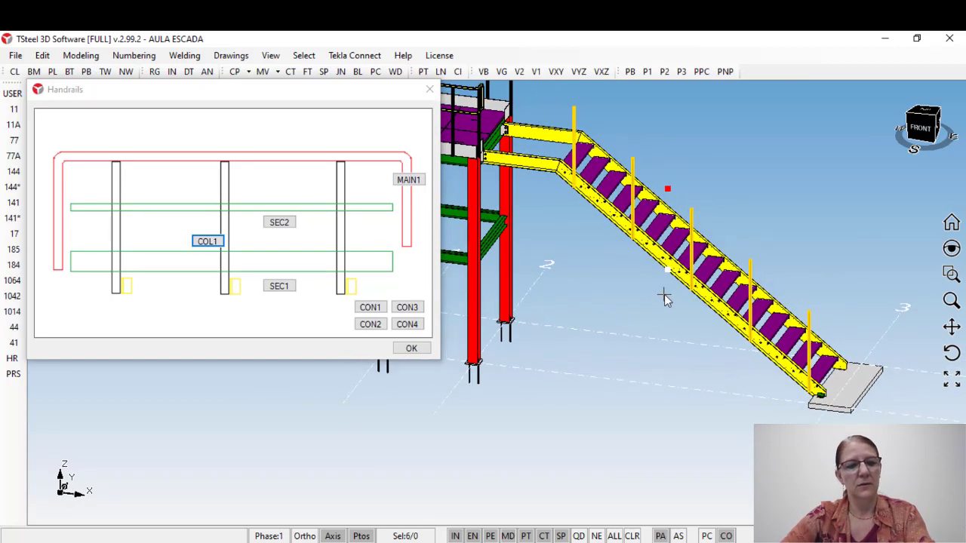
{"action": "key", "text": "ctrl+z"}
{"action": "middle_click_drag", "start_coordinate": [671, 240], "coordinate": [596, 291]}
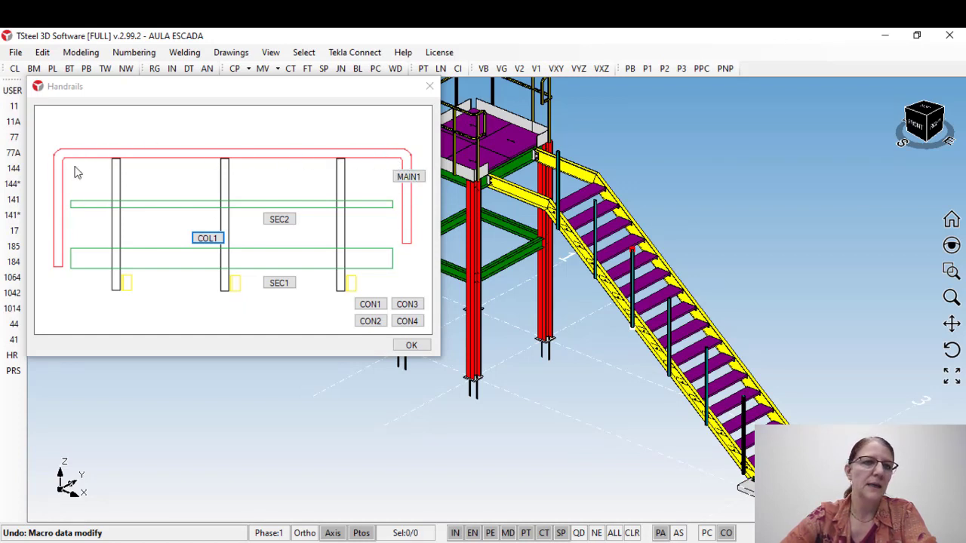
Step: Open the main handrail settings and review the figure, start, end and profile options
{"action": "left_click", "coordinate": [408, 177]}
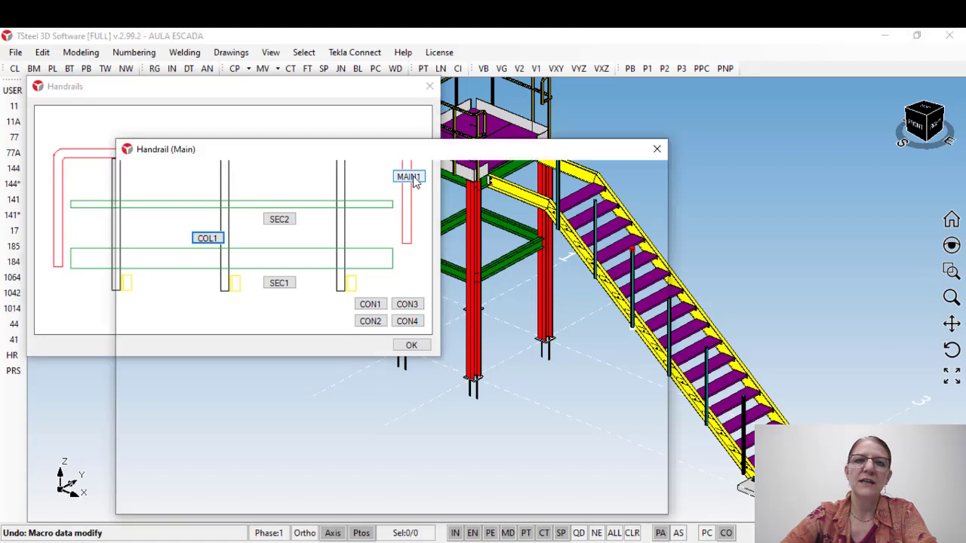
{"action": "left_click_drag", "start_coordinate": [423, 158], "coordinate": [348, 117]}
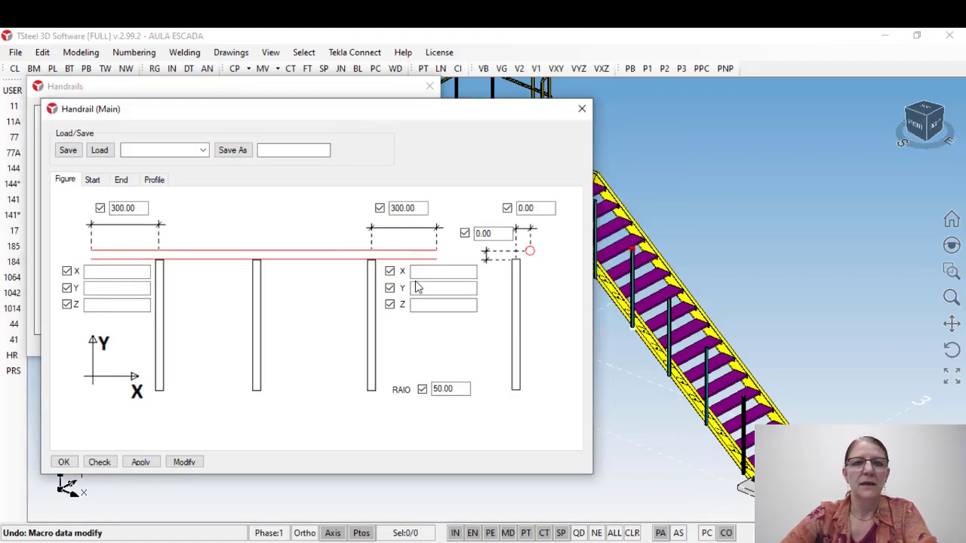
{"action": "left_click", "coordinate": [92, 182]}
{"action": "left_click", "coordinate": [121, 181]}
{"action": "left_click", "coordinate": [154, 180]}
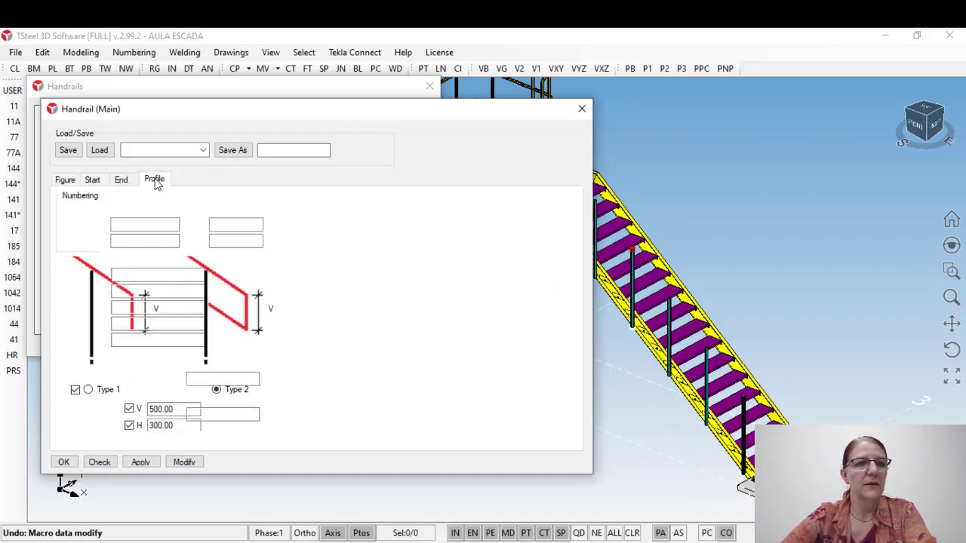
{"action": "left_click", "coordinate": [65, 183]}
{"action": "left_click", "coordinate": [92, 182]}
{"action": "left_click", "coordinate": [121, 182]}
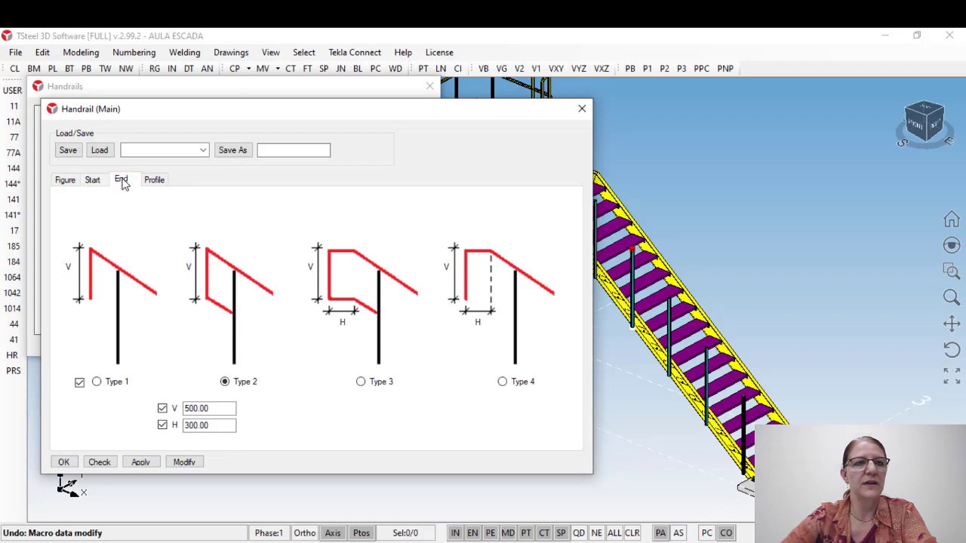
{"action": "left_click", "coordinate": [155, 180]}
{"action": "left_click", "coordinate": [66, 181]}
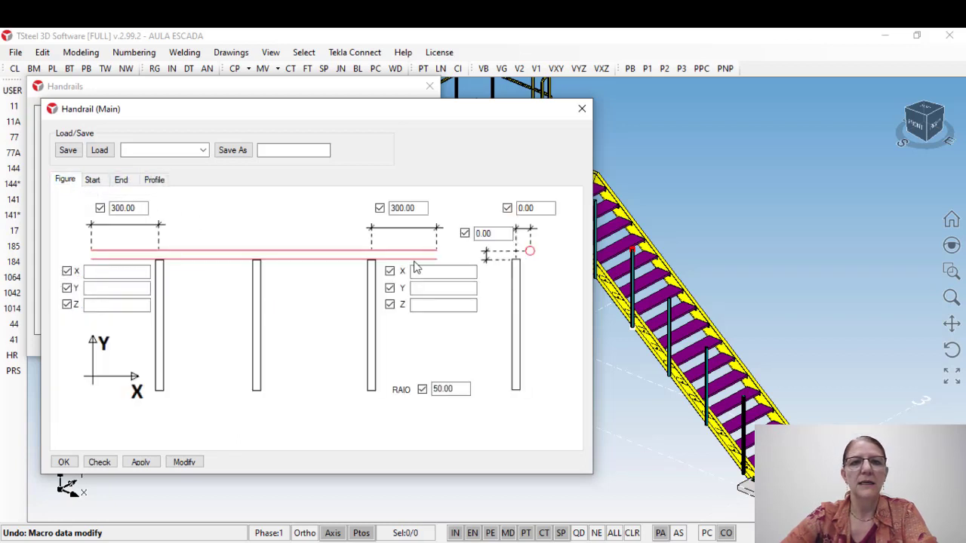
Step: Examine the main handrail's end extensions and start shape types, comparing them with the rail ends of the platform guardrail
{"action": "double_click", "coordinate": [137, 207]}
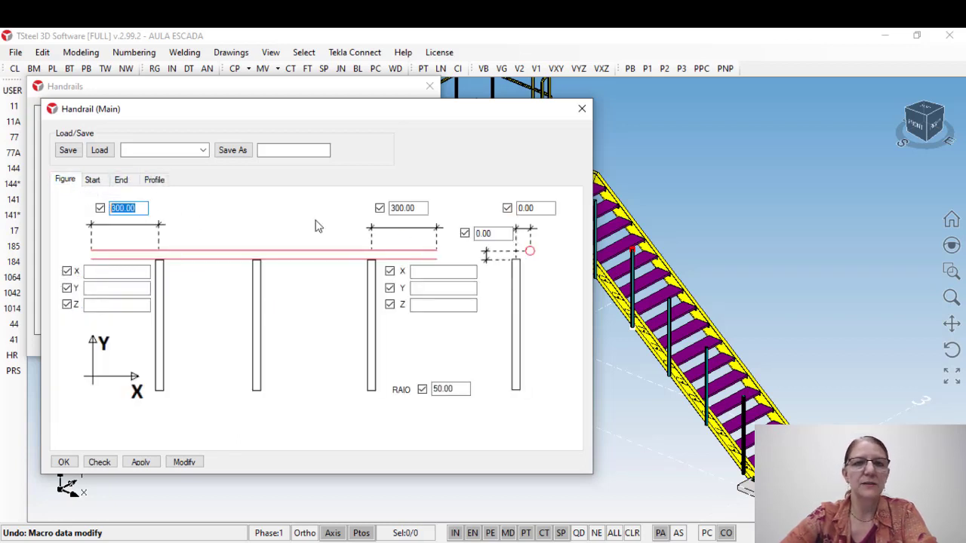
{"action": "double_click", "coordinate": [421, 208]}
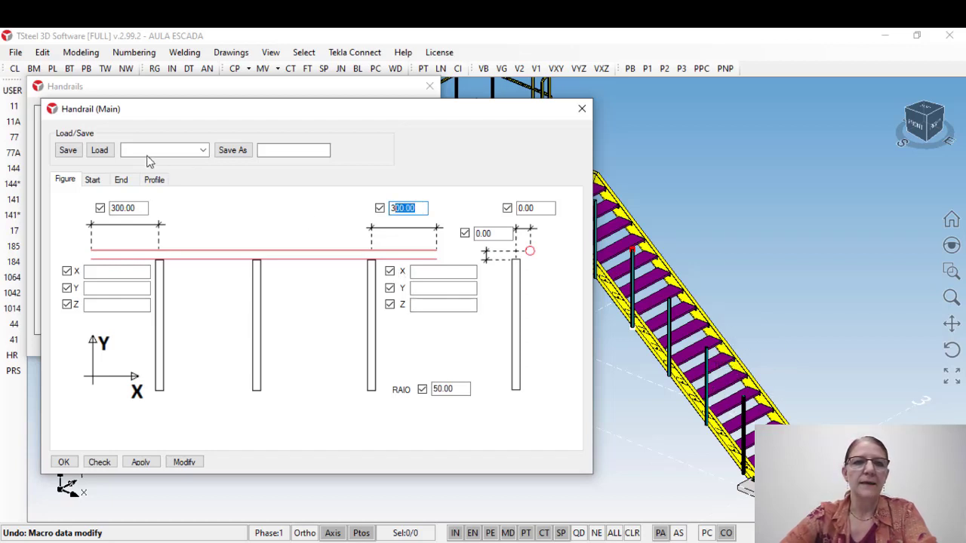
{"action": "left_click", "coordinate": [92, 181]}
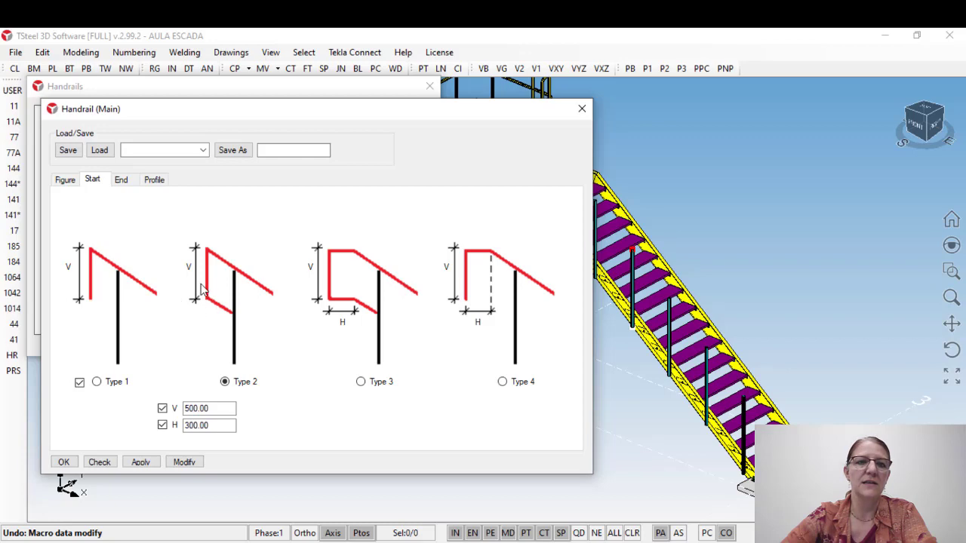
{"action": "middle_click_drag", "start_coordinate": [653, 226], "coordinate": [786, 314]}
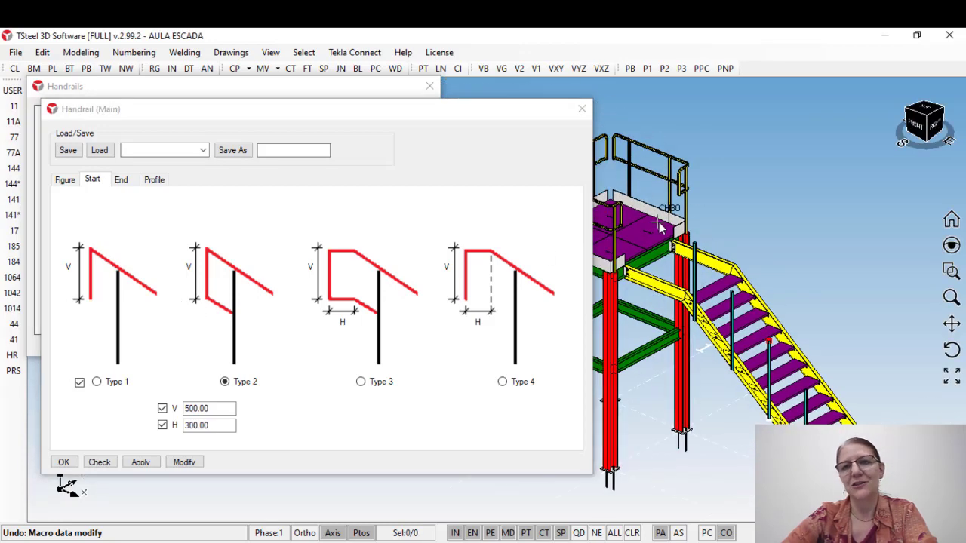
{"action": "middle_click_drag", "start_coordinate": [760, 228], "coordinate": [789, 235]}
{"action": "scroll", "coordinate": [721, 198], "scroll_direction": "up", "scroll_amount": 5}
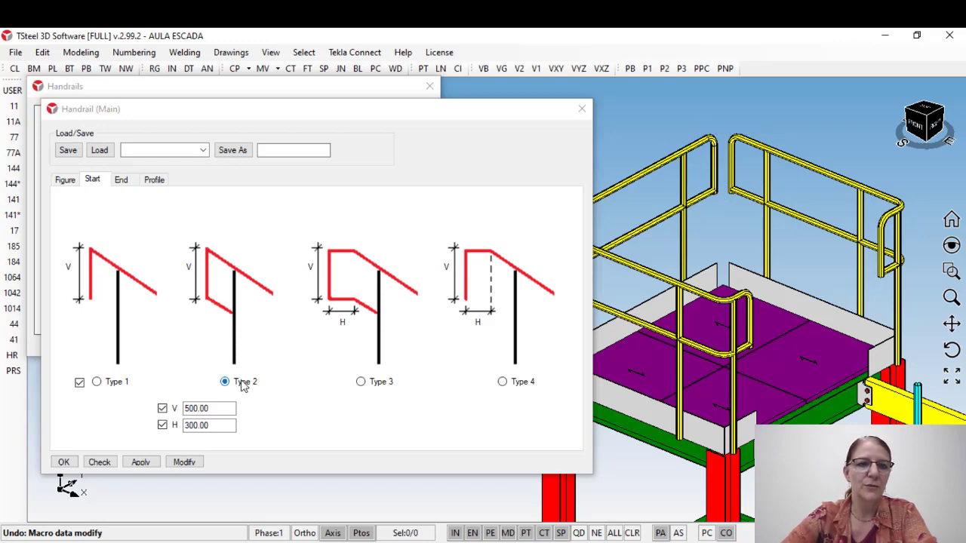
Step: Review the main handrail's start type dimensions, end extensions and end shape types against the platform and stair
{"action": "scroll", "coordinate": [700, 369], "scroll_direction": "down", "scroll_amount": 5}
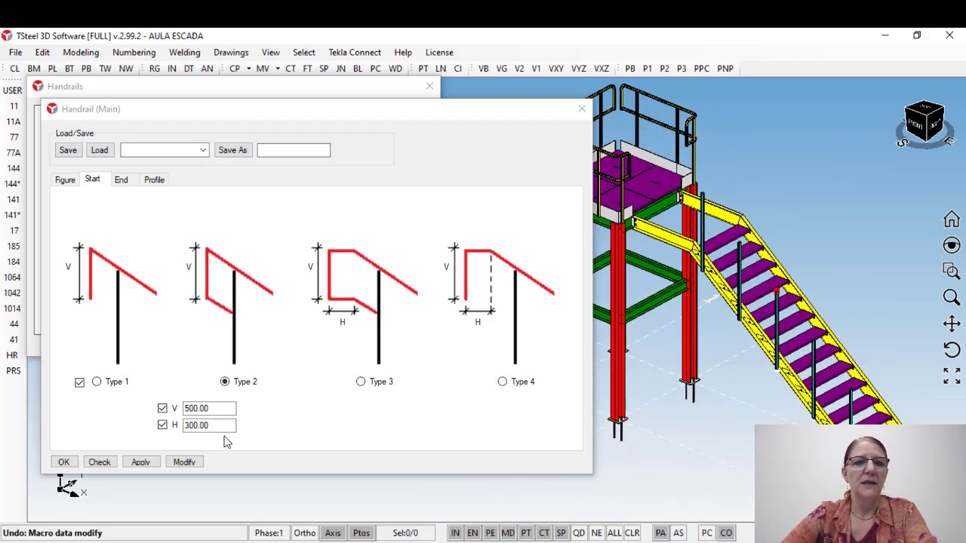
{"action": "left_click_drag", "start_coordinate": [213, 408], "coordinate": [183, 409]}
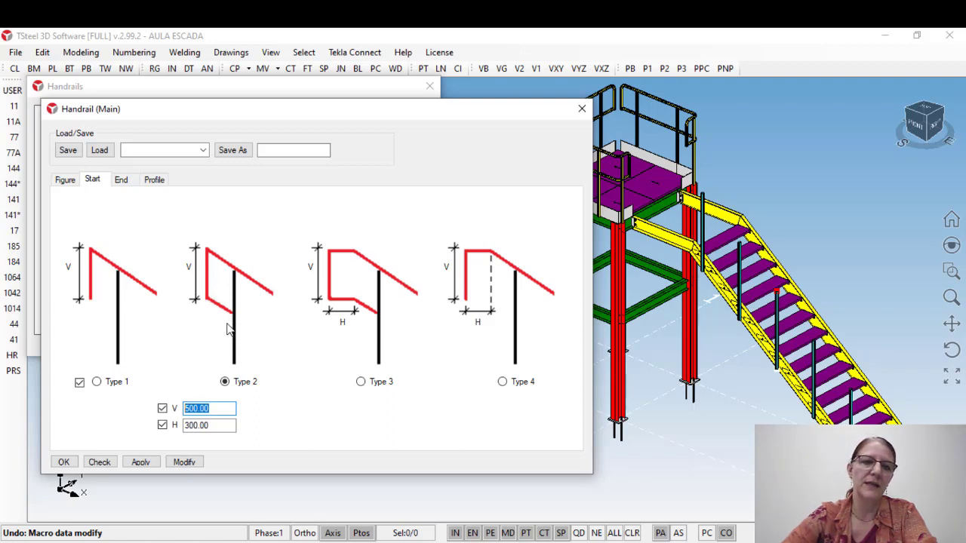
{"action": "key", "text": "Tab"}
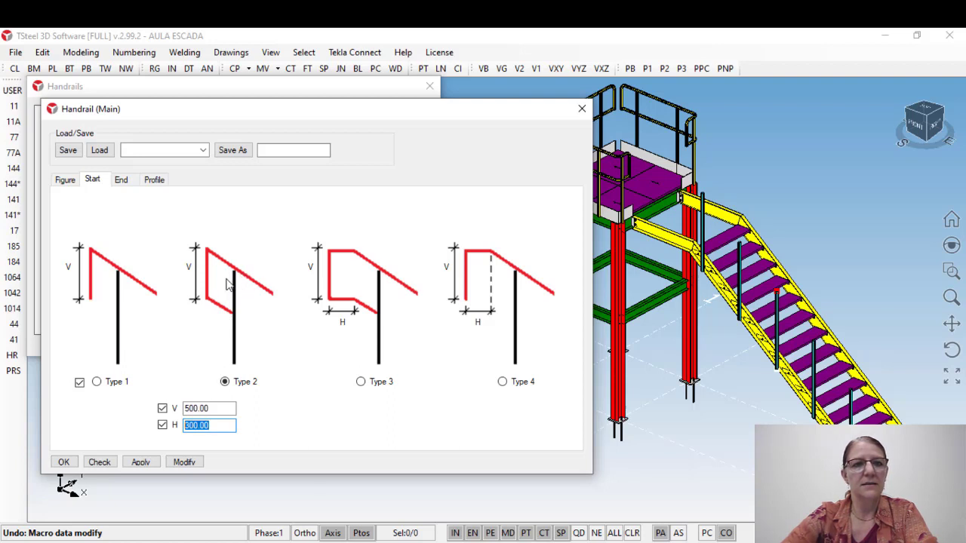
{"action": "left_click", "coordinate": [66, 181]}
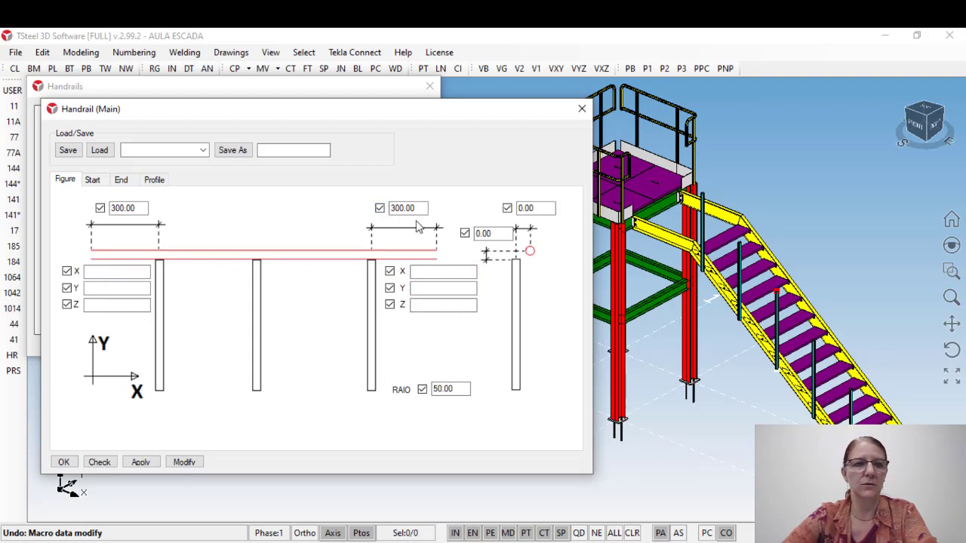
{"action": "left_click", "coordinate": [93, 181]}
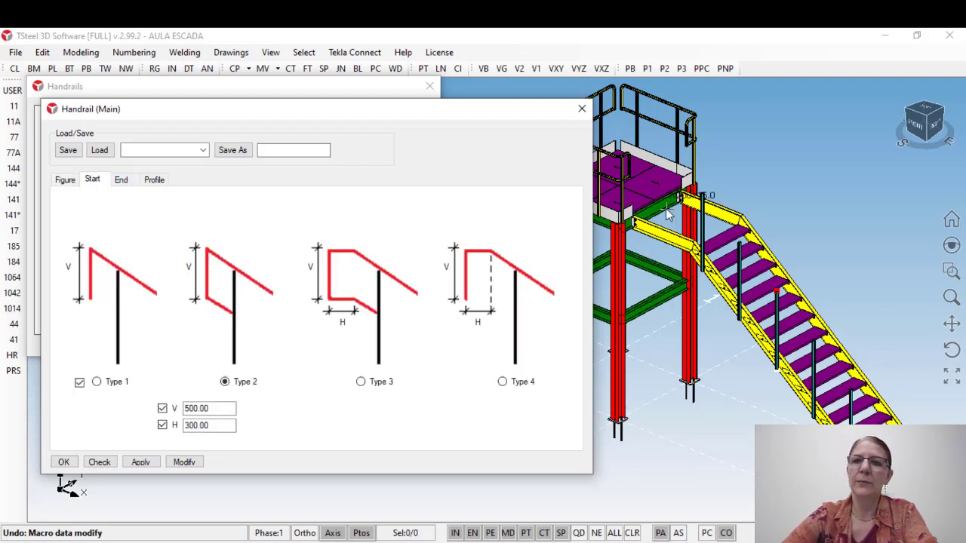
{"action": "left_click", "coordinate": [122, 179]}
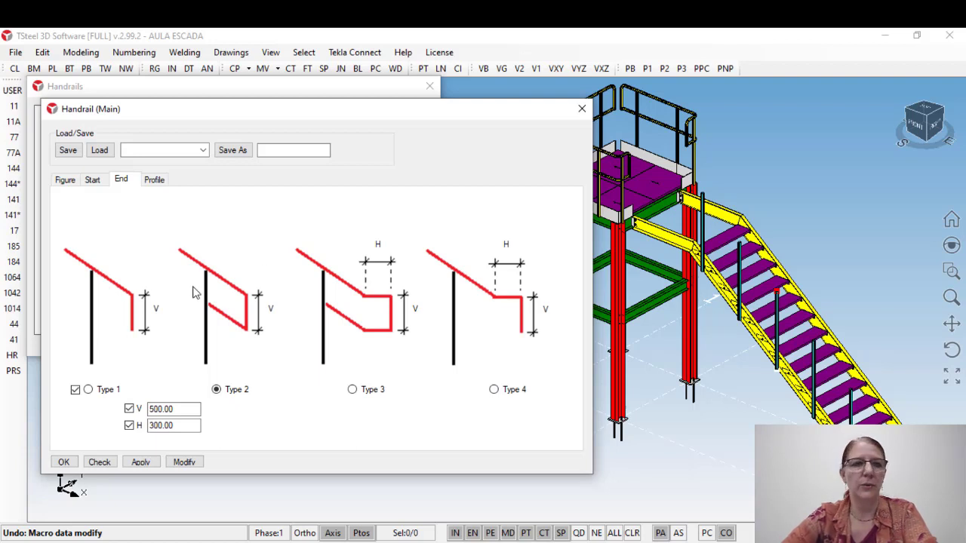
Step: Set the main handrail's material to A53, keeping profile TB50X3, then apply and close its settings
{"action": "left_click", "coordinate": [154, 179]}
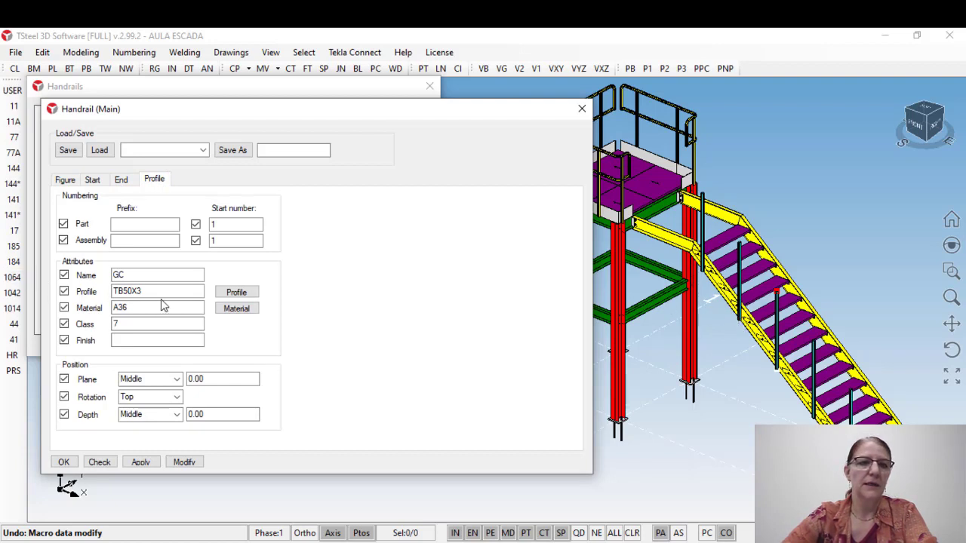
{"action": "double_click", "coordinate": [154, 291]}
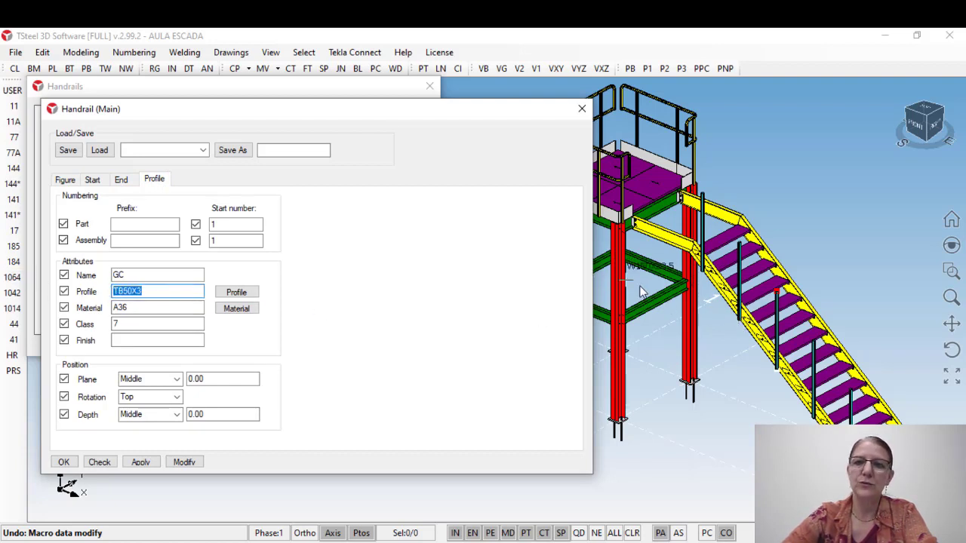
{"action": "double_click", "coordinate": [120, 307]}
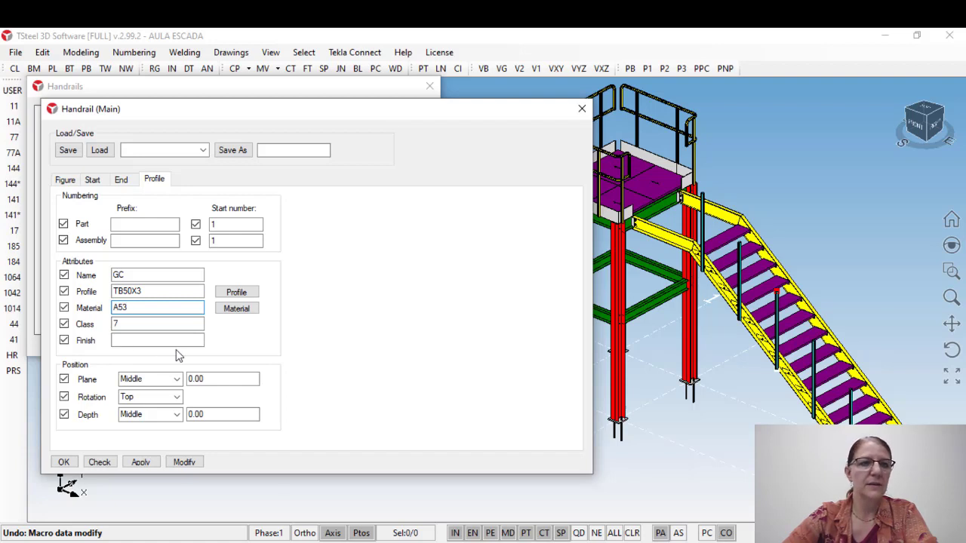
{"action": "left_click", "coordinate": [142, 463]}
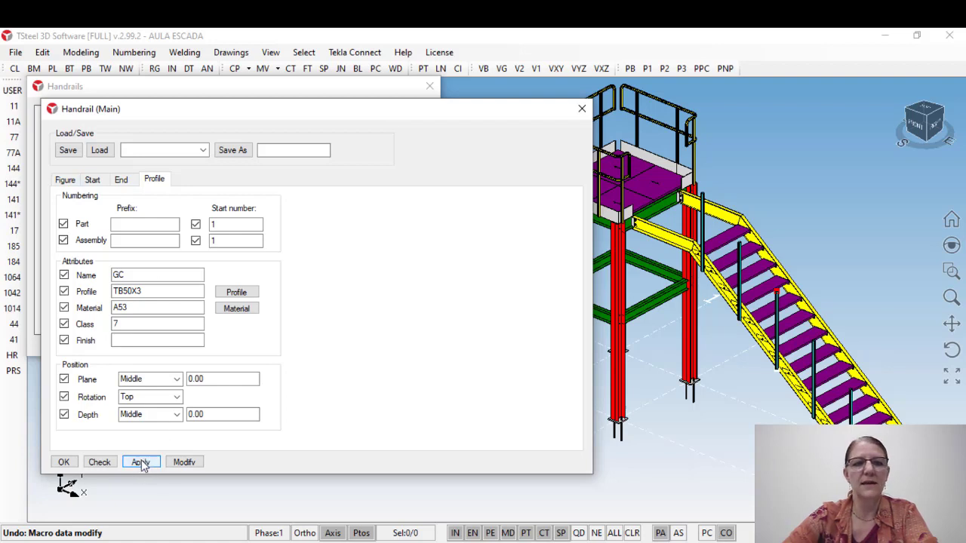
{"action": "left_click", "coordinate": [64, 462]}
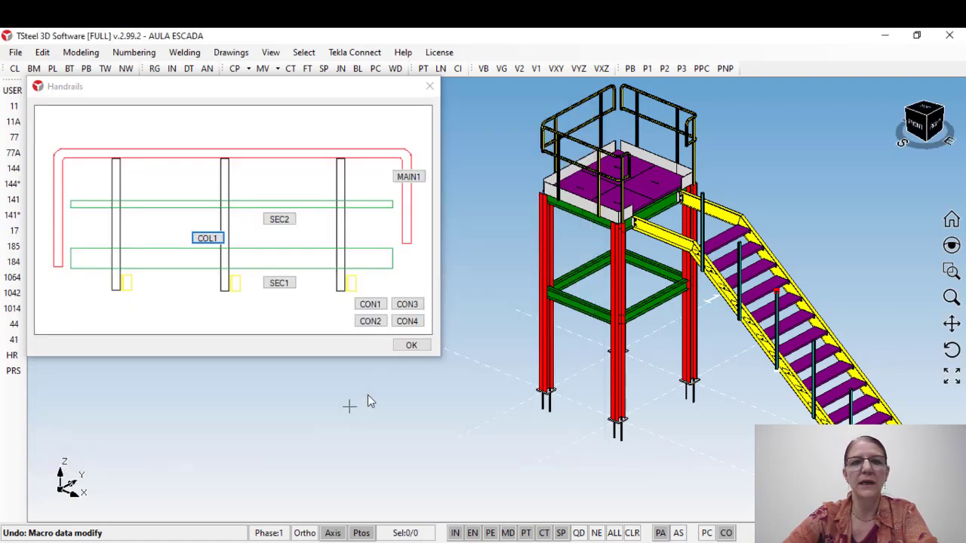
Step: Insert the main handrail on the stair columns and end the command
{"action": "left_click", "coordinate": [414, 181]}
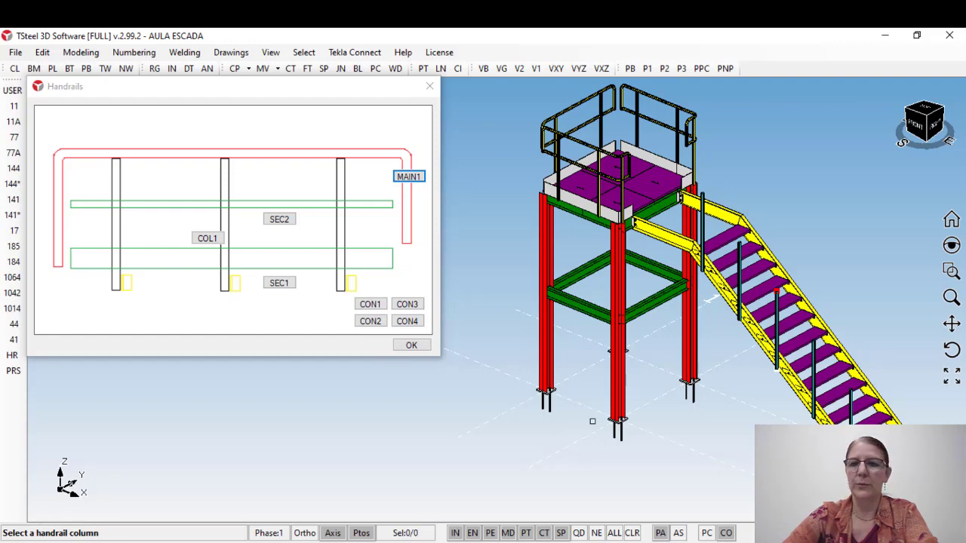
{"action": "scroll", "coordinate": [701, 215], "scroll_direction": "up", "scroll_amount": 3}
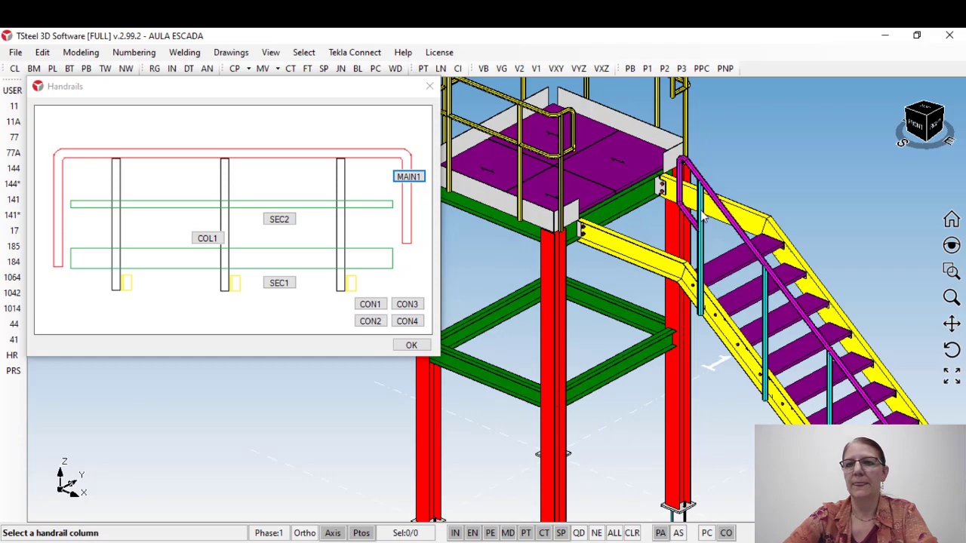
{"action": "scroll", "coordinate": [599, 203], "scroll_direction": "down", "scroll_amount": 3}
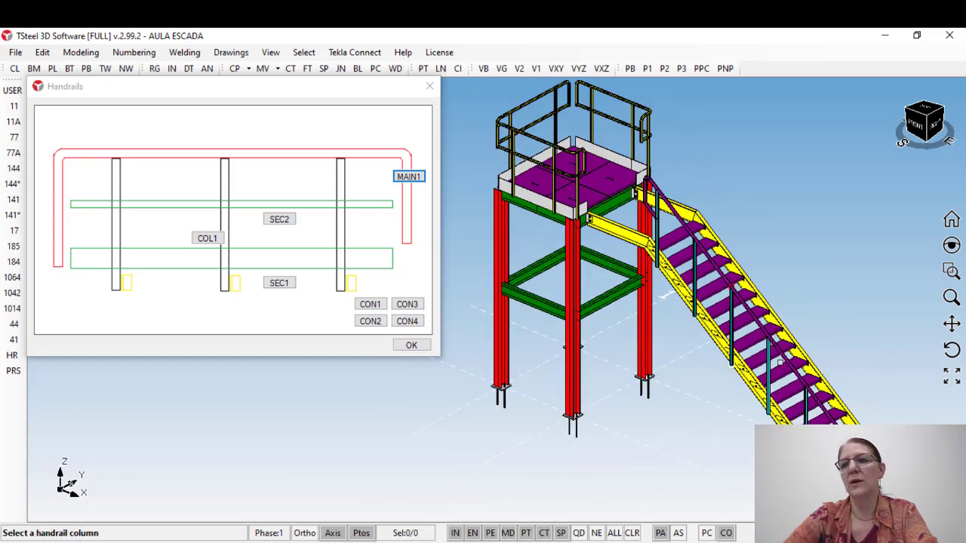
{"action": "middle_click_drag", "start_coordinate": [676, 282], "coordinate": [536, 262]}
{"action": "key", "text": "Escape"}
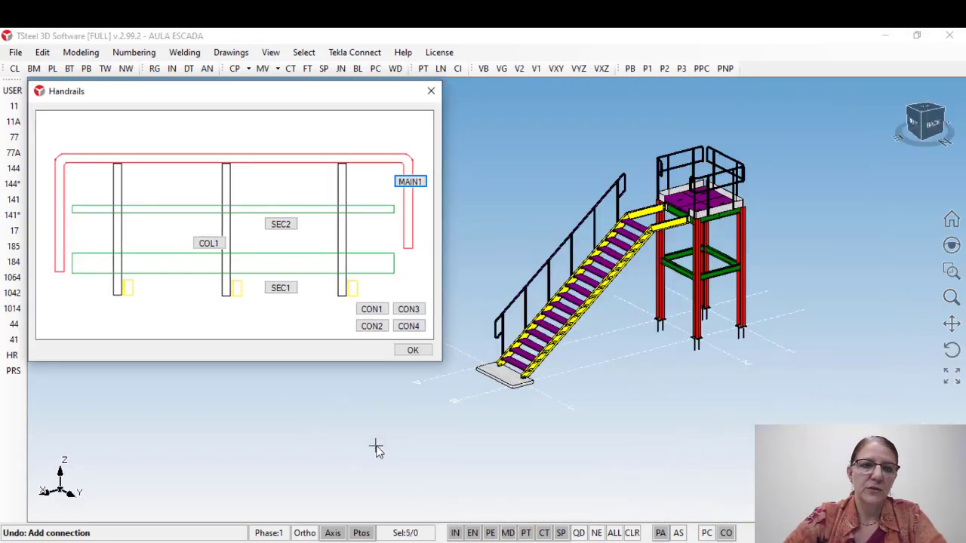
Step: Open the secondary handrail settings for the intermediate rail and set both end extensions to 0
{"action": "left_click", "coordinate": [281, 224]}
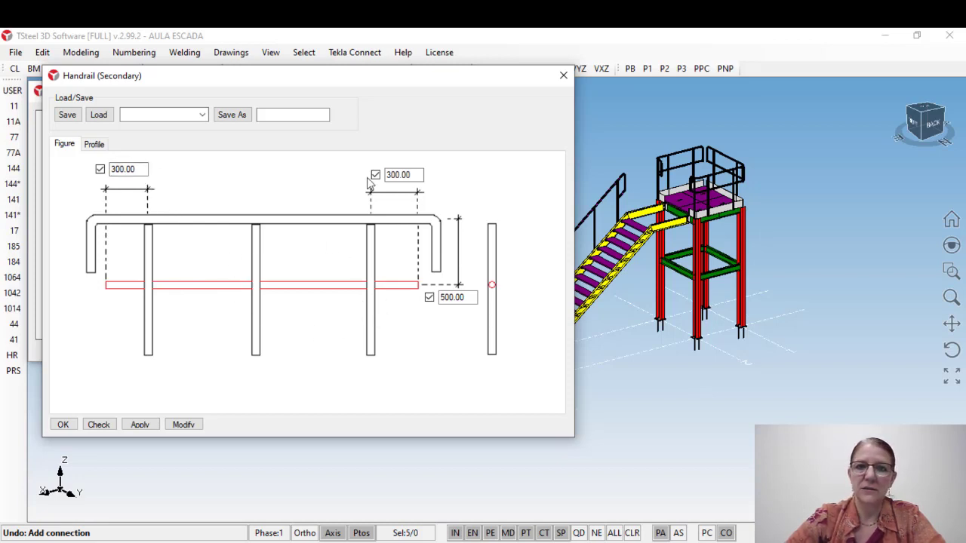
{"action": "double_click", "coordinate": [398, 174]}
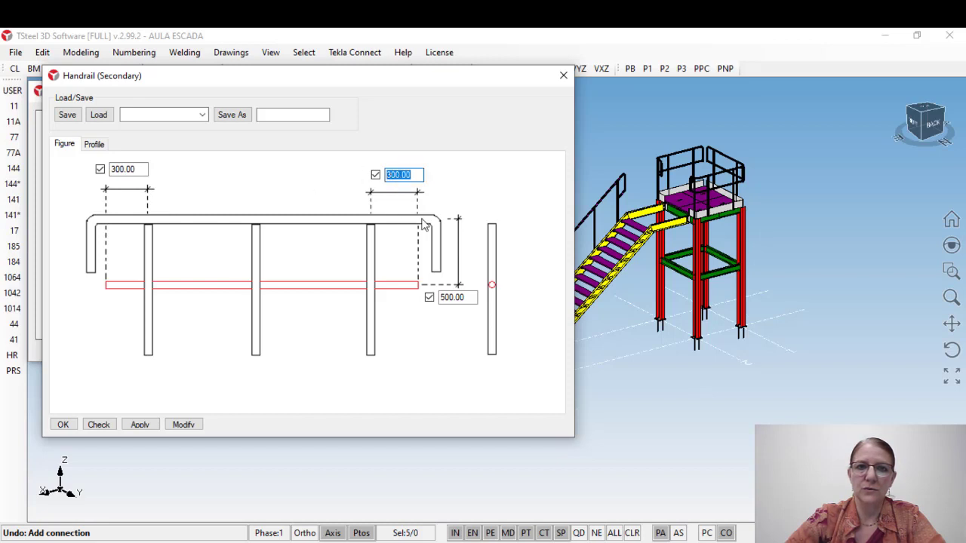
{"action": "type", "text": "0"}
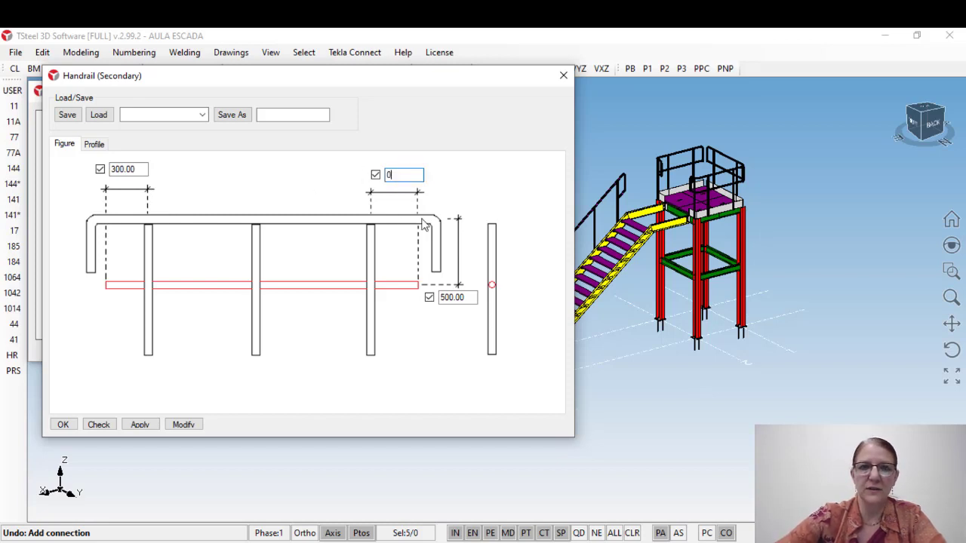
{"action": "double_click", "coordinate": [130, 169]}
{"action": "type", "text": "0"}
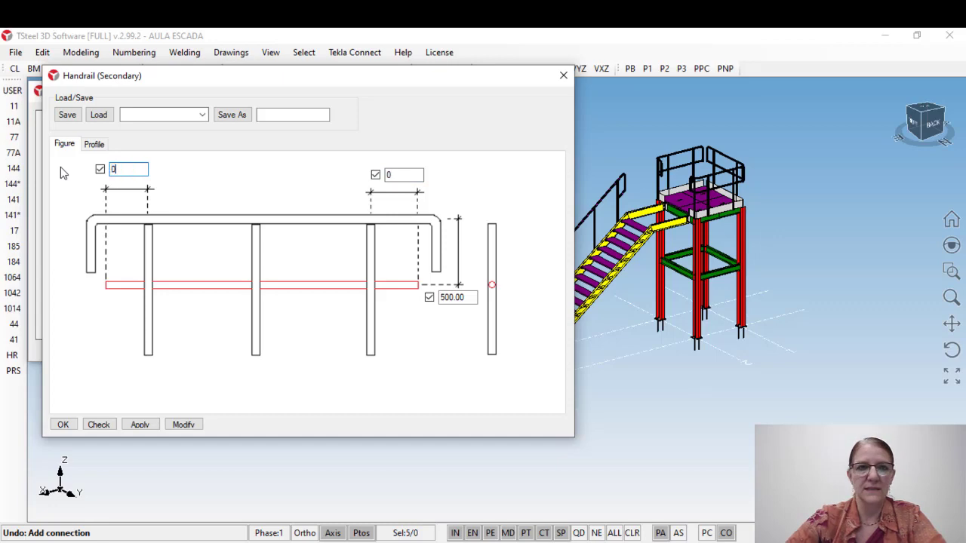
Step: Compare the secondary rail's end extensions and vertical offset with the main handrail's return loop at the stair top
{"action": "left_click", "coordinate": [702, 185]}
{"action": "scroll", "coordinate": [703, 183], "scroll_direction": "up", "scroll_amount": 3}
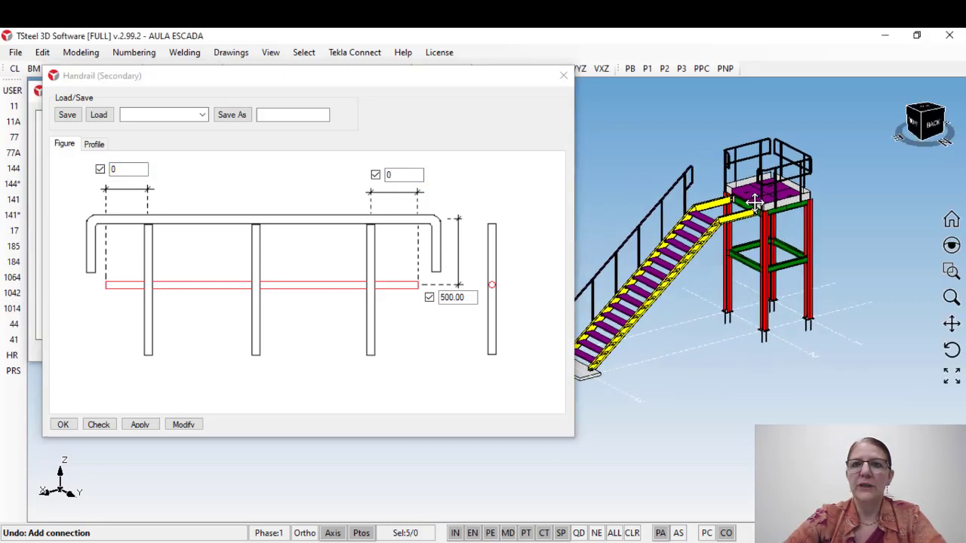
{"action": "scroll", "coordinate": [702, 158], "scroll_direction": "up", "scroll_amount": 3}
{"action": "left_click", "coordinate": [717, 151]}
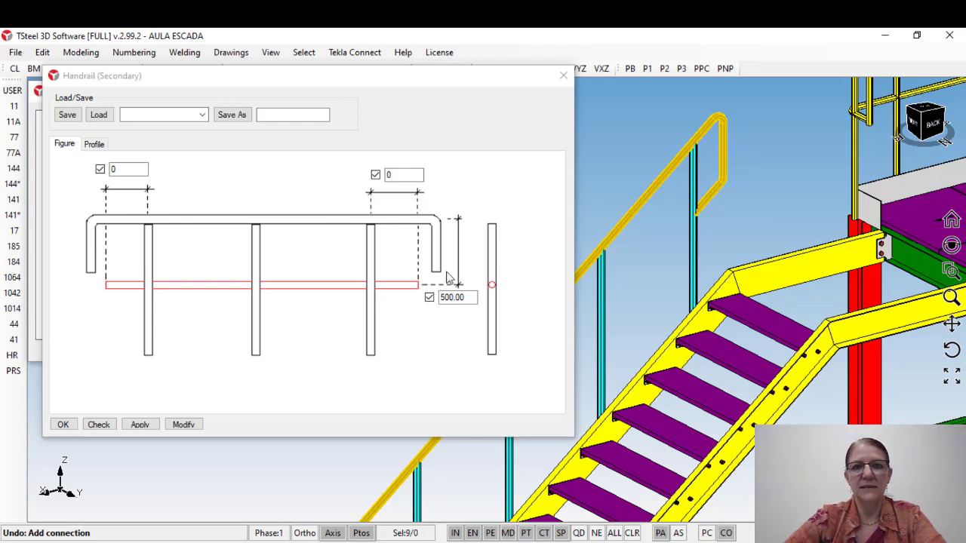
{"action": "double_click", "coordinate": [408, 174]}
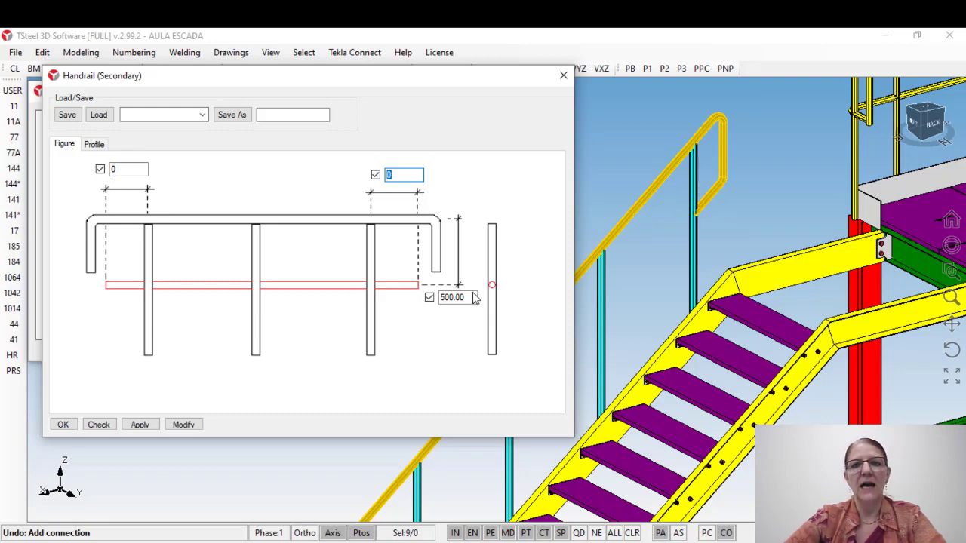
{"action": "double_click", "coordinate": [454, 297]}
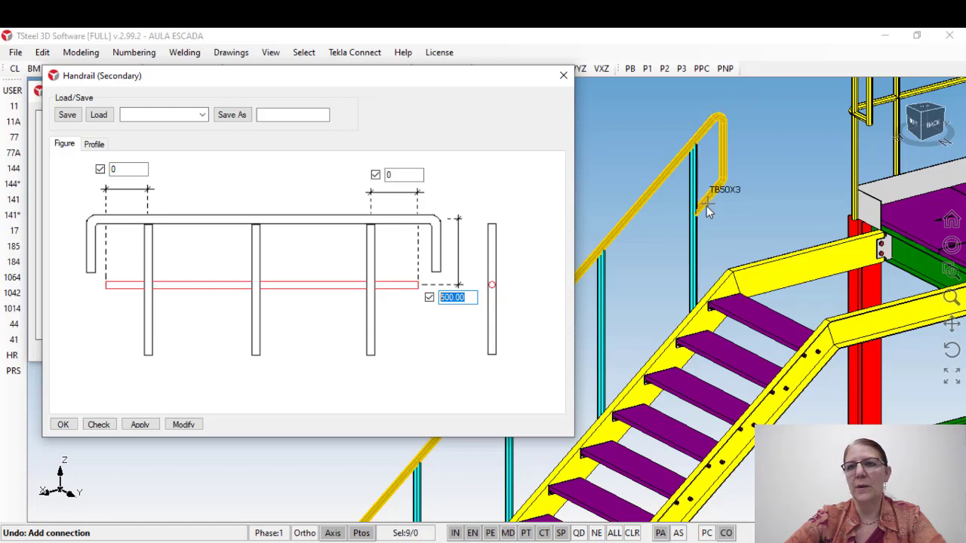
Step: Apply the secondary rail settings with profile TB32X3, material A53 and class 3, and close them
{"action": "left_click", "coordinate": [94, 144]}
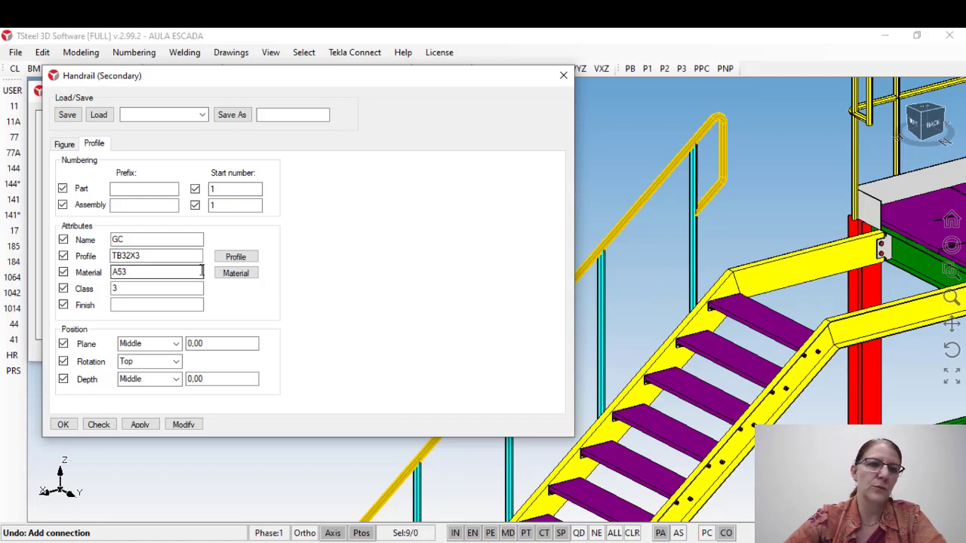
{"action": "double_click", "coordinate": [149, 273]}
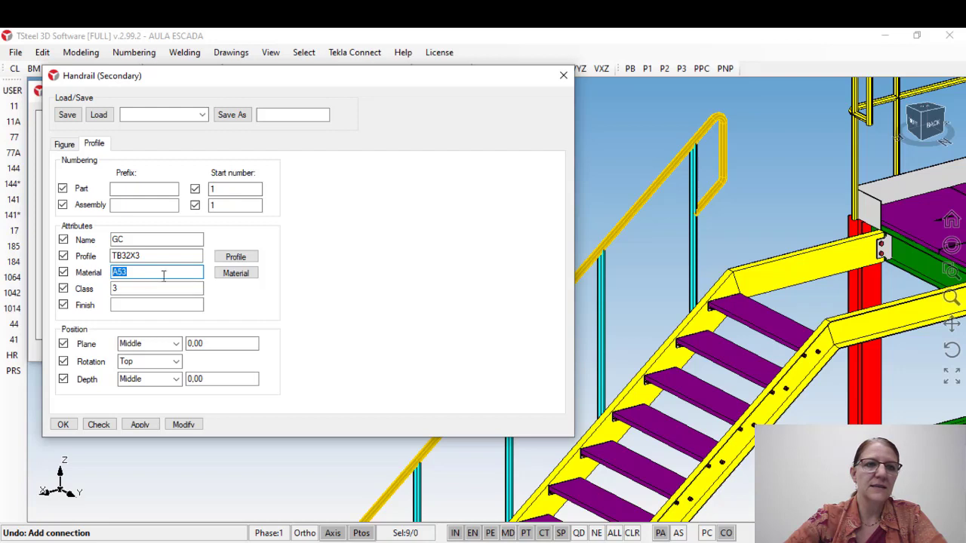
{"action": "double_click", "coordinate": [139, 290]}
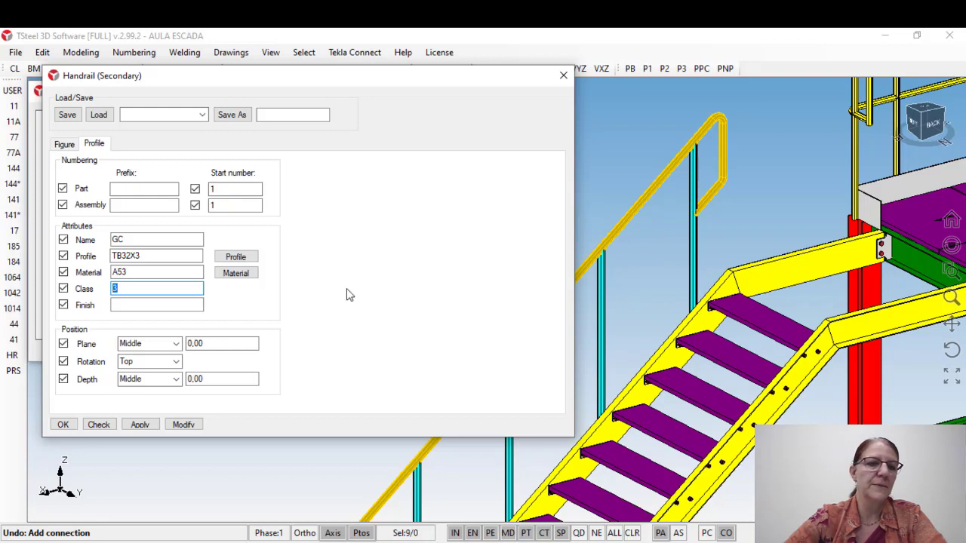
{"action": "left_click", "coordinate": [139, 425]}
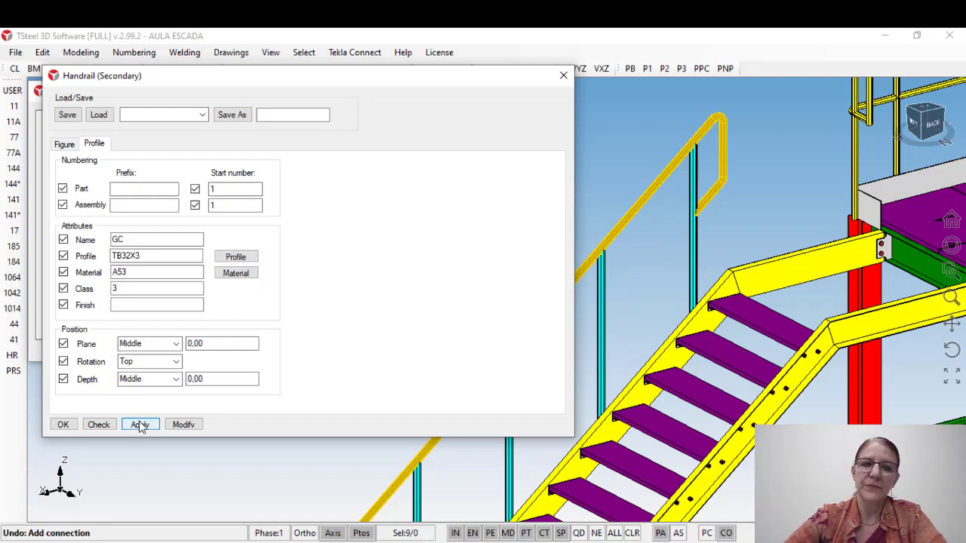
{"action": "left_click", "coordinate": [63, 425]}
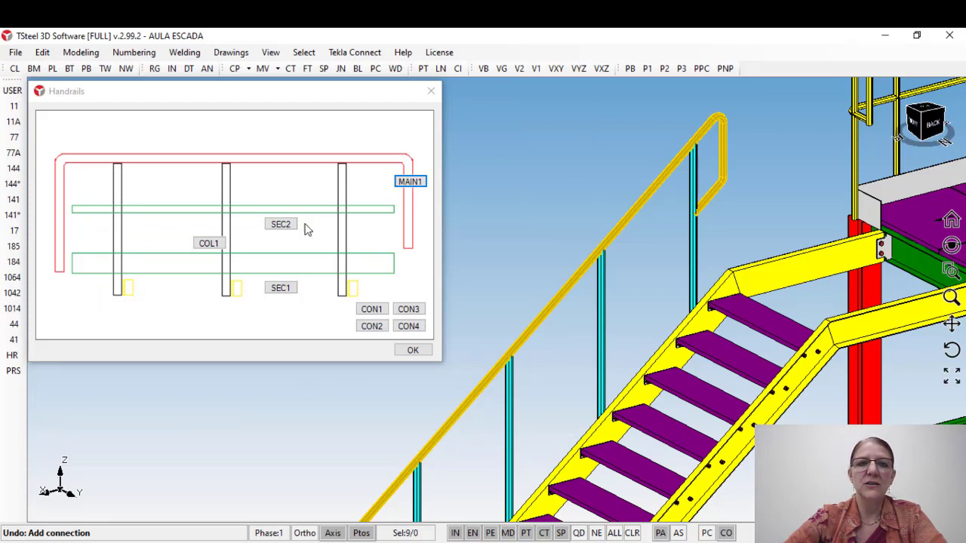
Step: Insert the intermediate secondary rail on the stair handrail by picking its uppermost column
{"action": "left_click", "coordinate": [281, 226]}
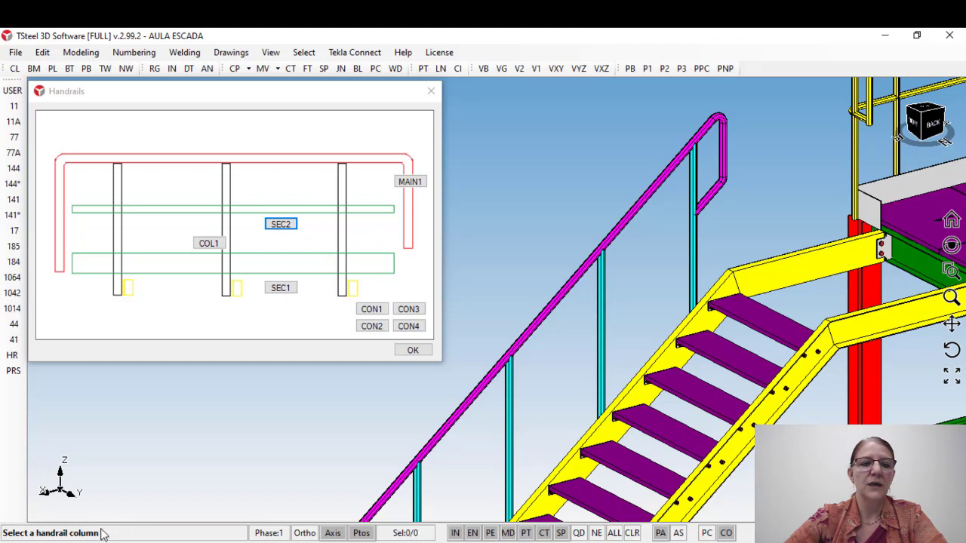
{"action": "left_click", "coordinate": [694, 255]}
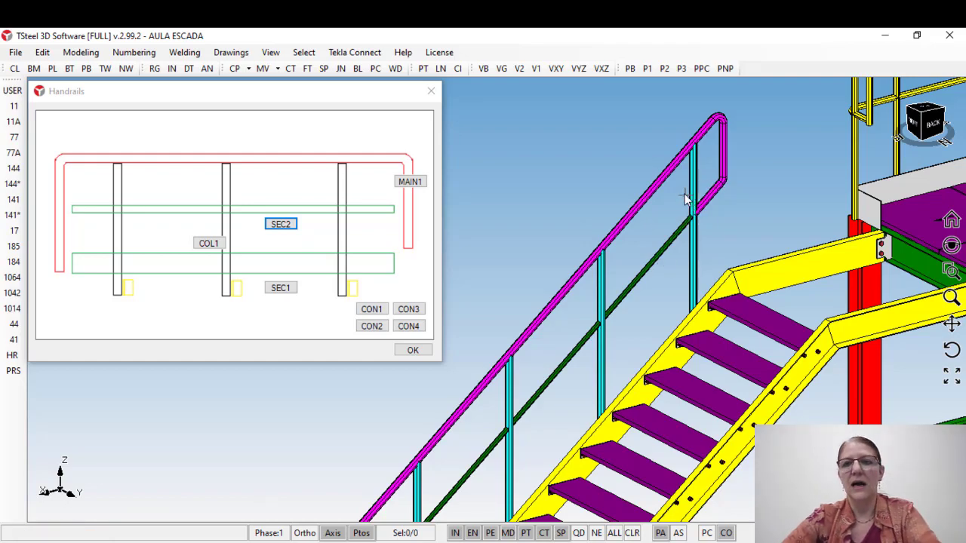
{"action": "scroll", "coordinate": [686, 199], "scroll_direction": "down", "scroll_amount": 3}
{"action": "middle_click_drag", "start_coordinate": [704, 247], "coordinate": [761, 160]}
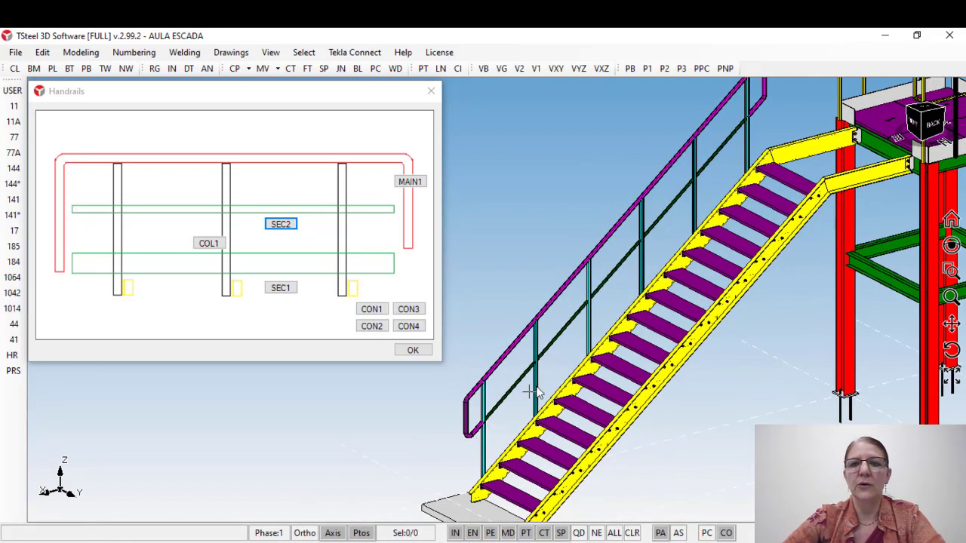
Step: Inspect the intermediate rail between the columns along the stair flight and view the whole platform and staircase
{"action": "scroll", "coordinate": [747, 124], "scroll_direction": "up", "scroll_amount": 3}
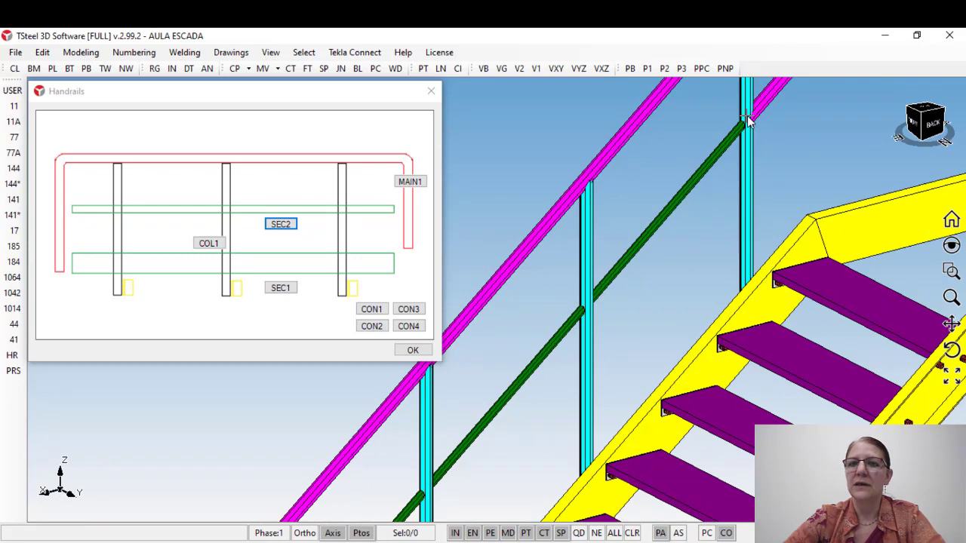
{"action": "scroll", "coordinate": [747, 118], "scroll_direction": "down", "scroll_amount": 2}
{"action": "middle_click_drag", "start_coordinate": [686, 216], "coordinate": [763, 161]}
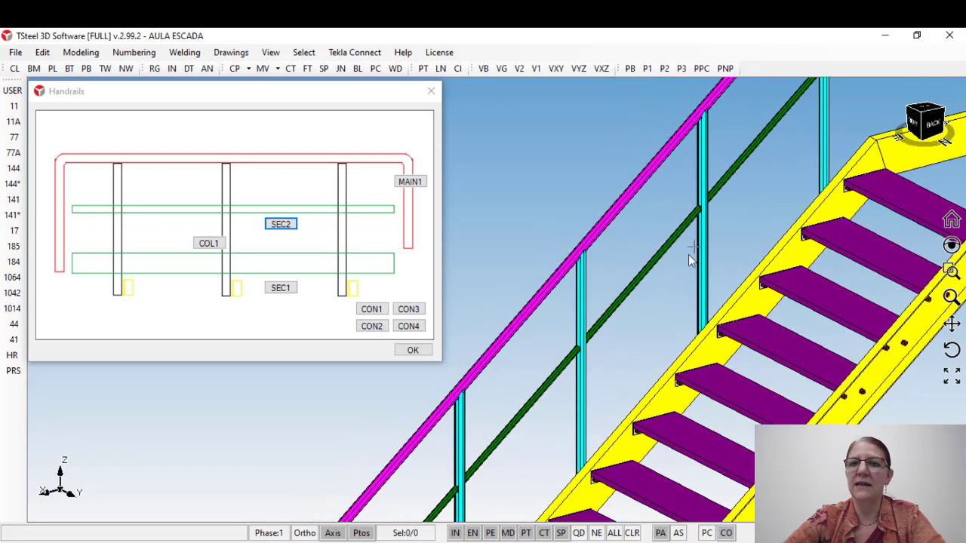
{"action": "scroll", "coordinate": [638, 302], "scroll_direction": "down", "scroll_amount": 5}
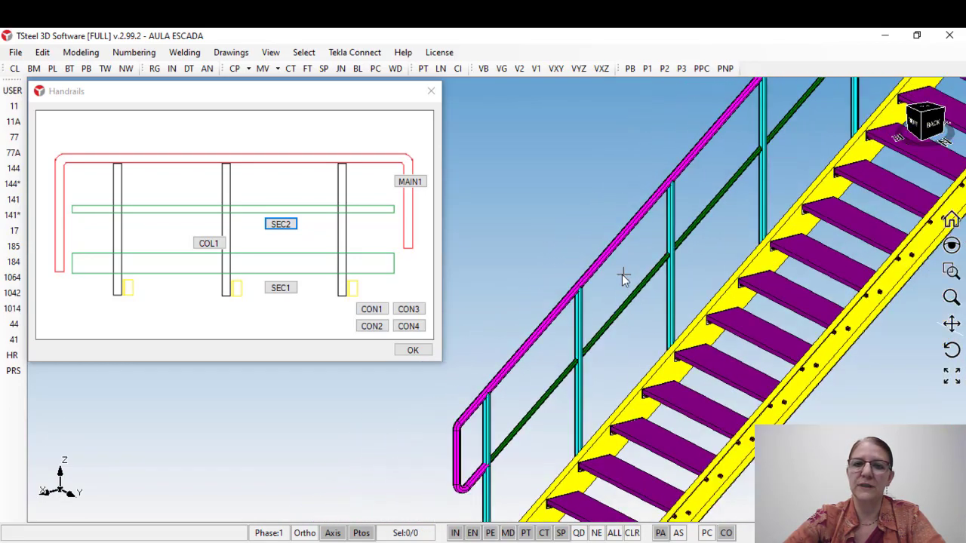
{"action": "scroll", "coordinate": [571, 271], "scroll_direction": "down", "scroll_amount": 2}
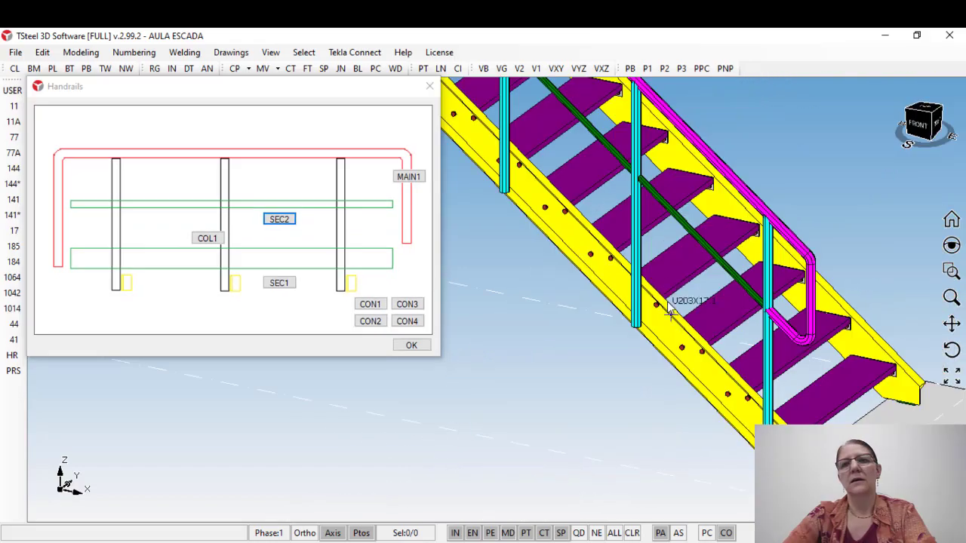
{"action": "middle_click_drag", "start_coordinate": [668, 308], "coordinate": [729, 313]}
{"action": "scroll", "coordinate": [702, 304], "scroll_direction": "down", "scroll_amount": 2}
{"action": "scroll", "coordinate": [556, 211], "scroll_direction": "down", "scroll_amount": 2}
{"action": "middle_click_drag", "start_coordinate": [555, 211], "coordinate": [686, 241]}
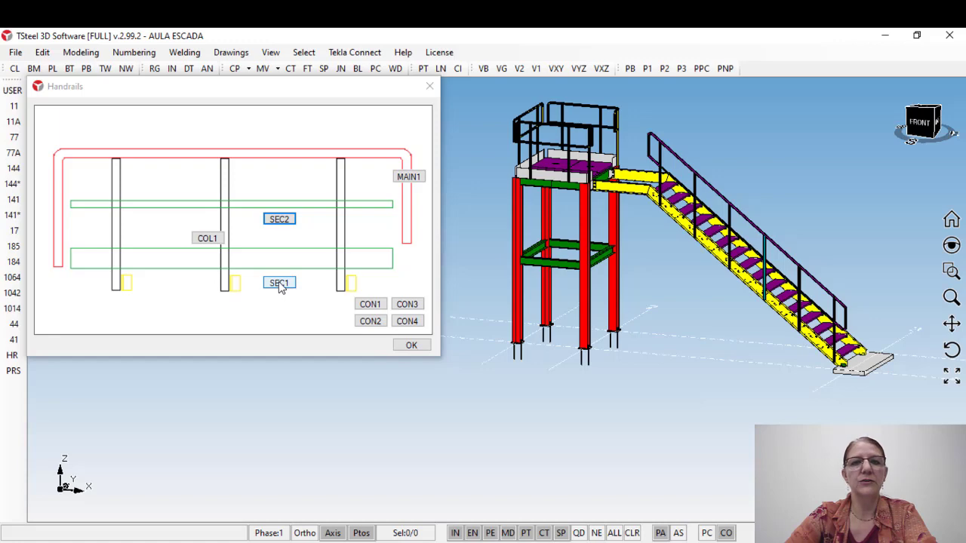
Step: Set the profile of the lower secondary rail SEC1 to CH200X6.3 for the stair's toe plate
{"action": "scroll", "coordinate": [556, 194], "scroll_direction": "up", "scroll_amount": 5}
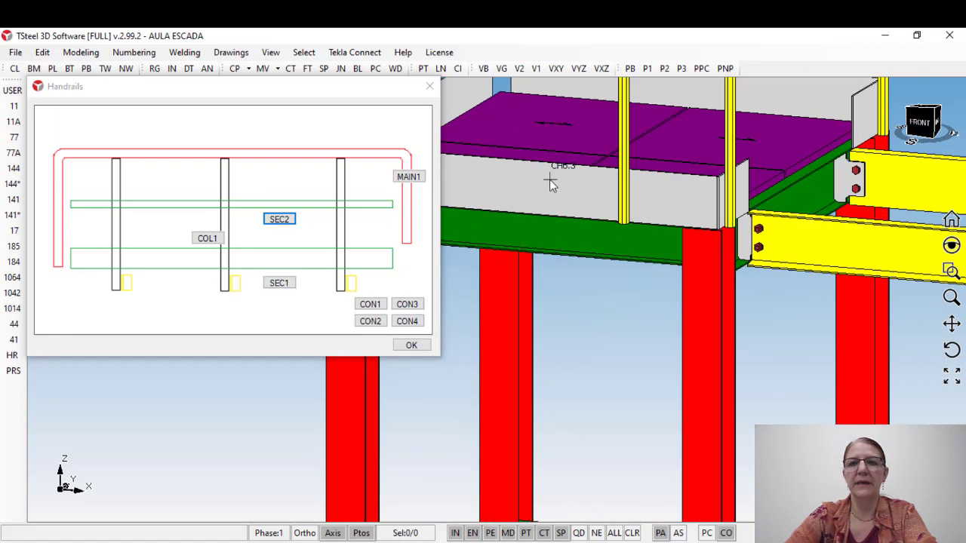
{"action": "scroll", "coordinate": [550, 179], "scroll_direction": "down", "scroll_amount": 5}
{"action": "left_click", "coordinate": [279, 283]}
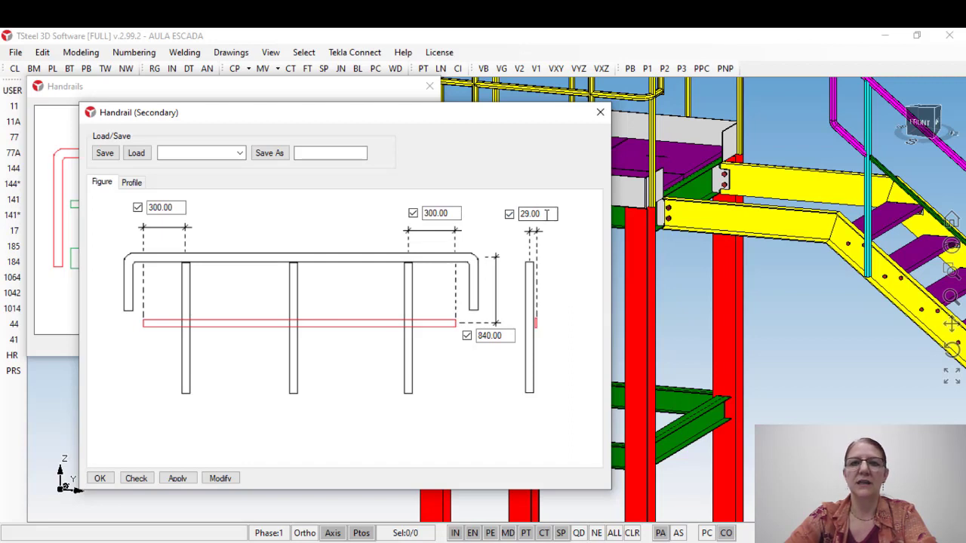
{"action": "left_click_drag", "start_coordinate": [545, 214], "coordinate": [529, 214]}
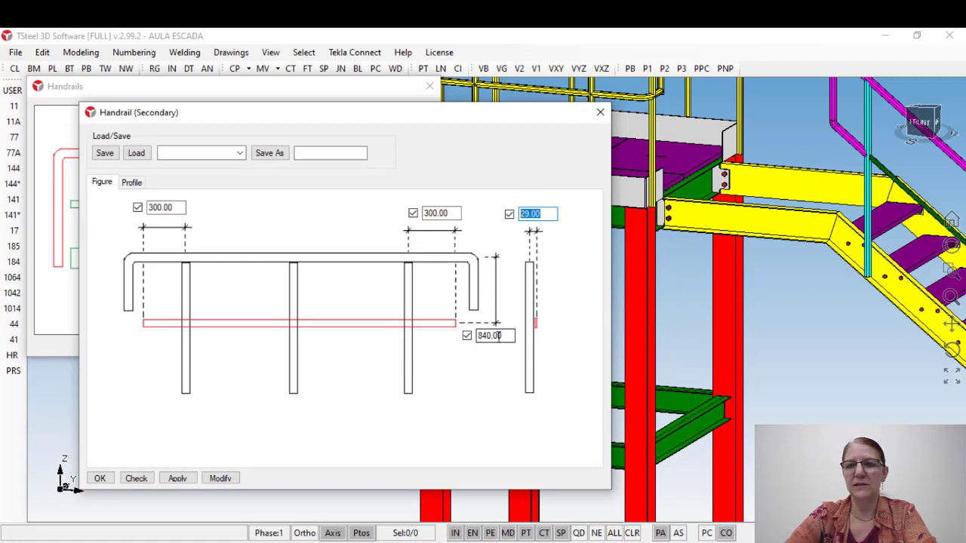
{"action": "left_click", "coordinate": [132, 183]}
{"action": "left_click", "coordinate": [160, 293]}
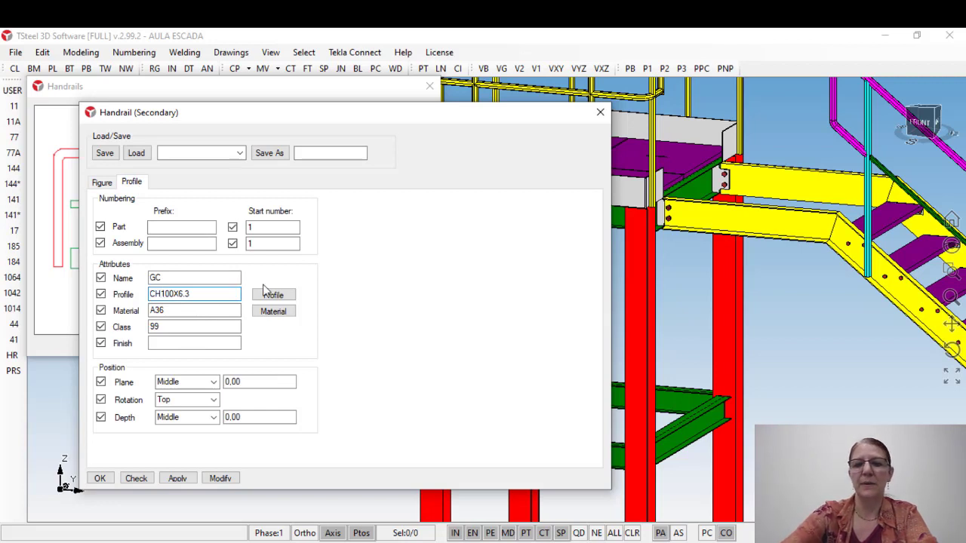
{"action": "key", "text": "Delete"}
{"action": "type", "text": "2"}
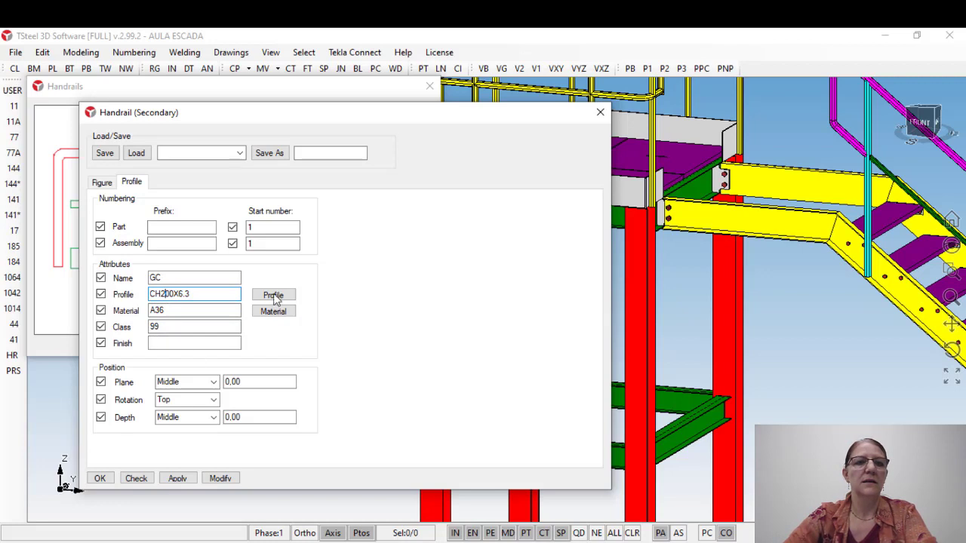
Step: Apply the SEC1 settings with material A36, end extensions of 300, vertical offset 840 and lateral offset 29, and close them
{"action": "left_click_drag", "start_coordinate": [171, 315], "coordinate": [141, 315]}
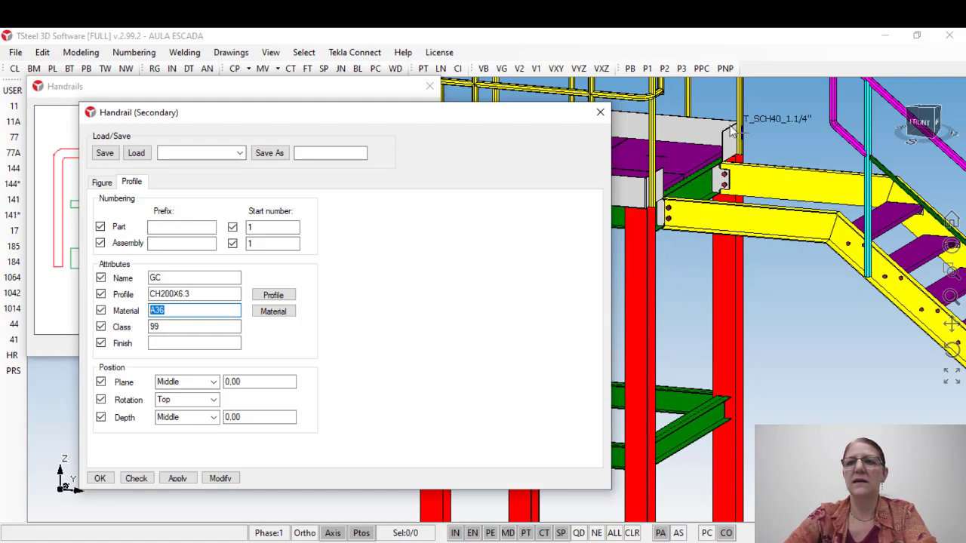
{"action": "scroll", "coordinate": [793, 226], "scroll_direction": "down", "scroll_amount": 3}
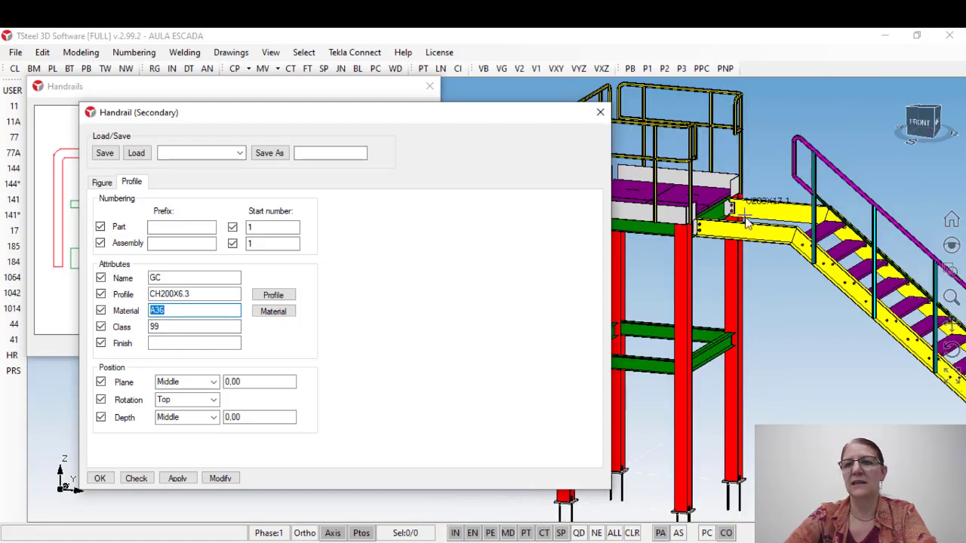
{"action": "middle_click_drag", "start_coordinate": [822, 243], "coordinate": [813, 225]}
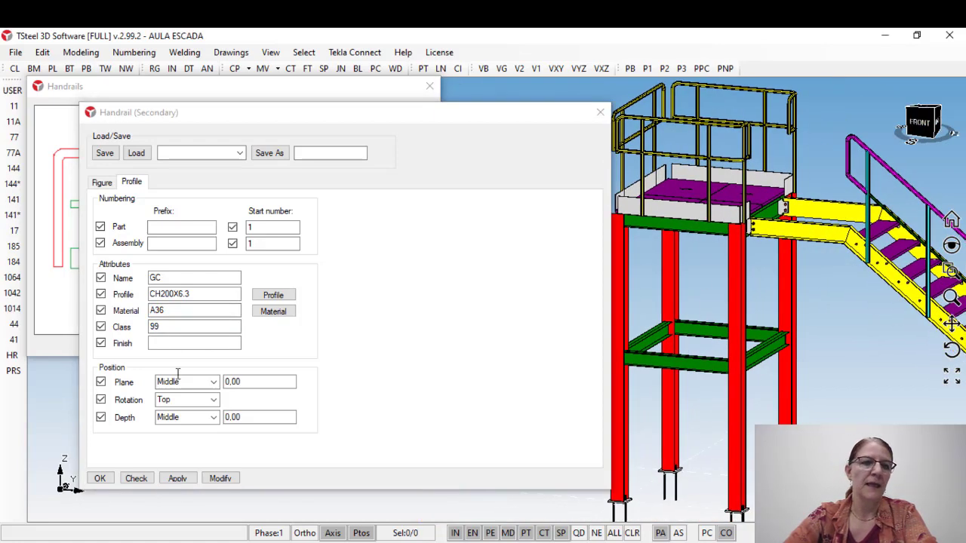
{"action": "left_click", "coordinate": [102, 183]}
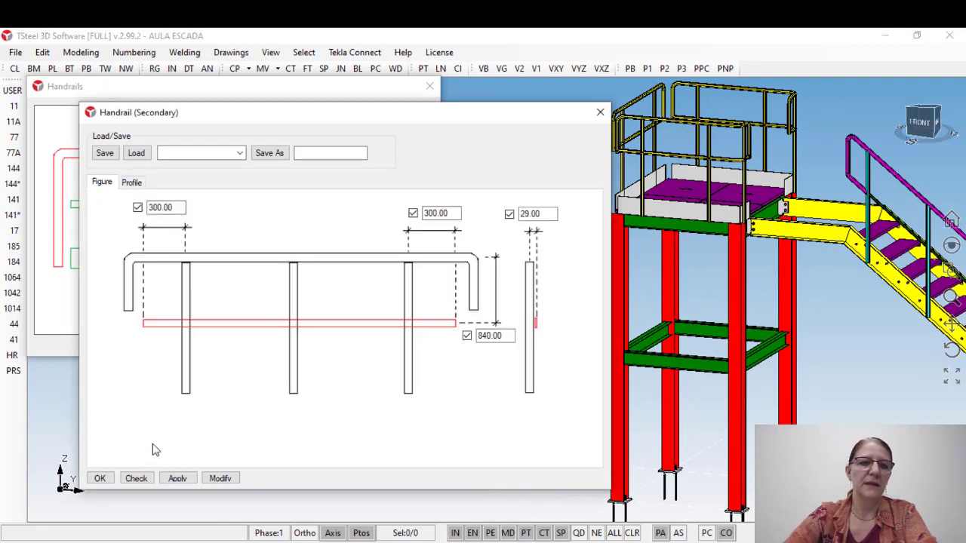
{"action": "left_click", "coordinate": [178, 480]}
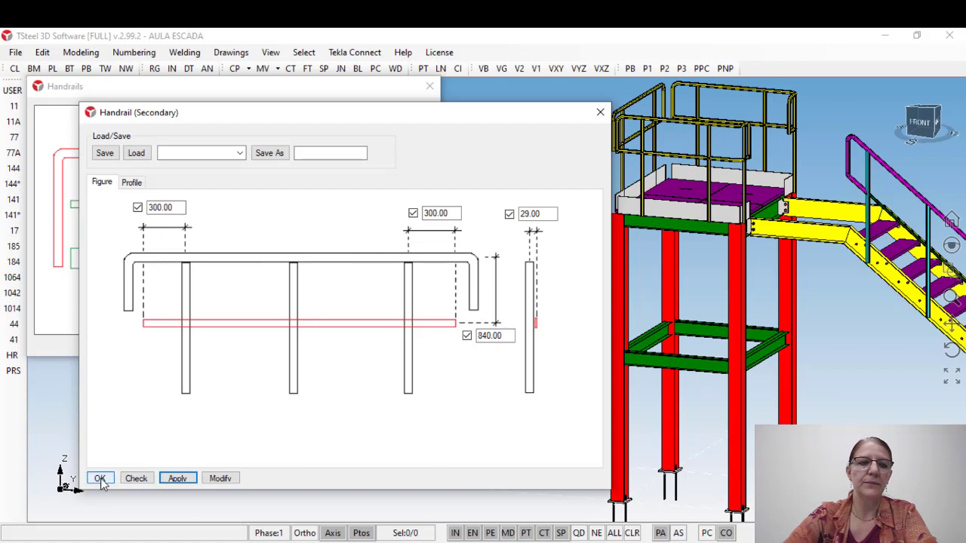
{"action": "left_click", "coordinate": [100, 479]}
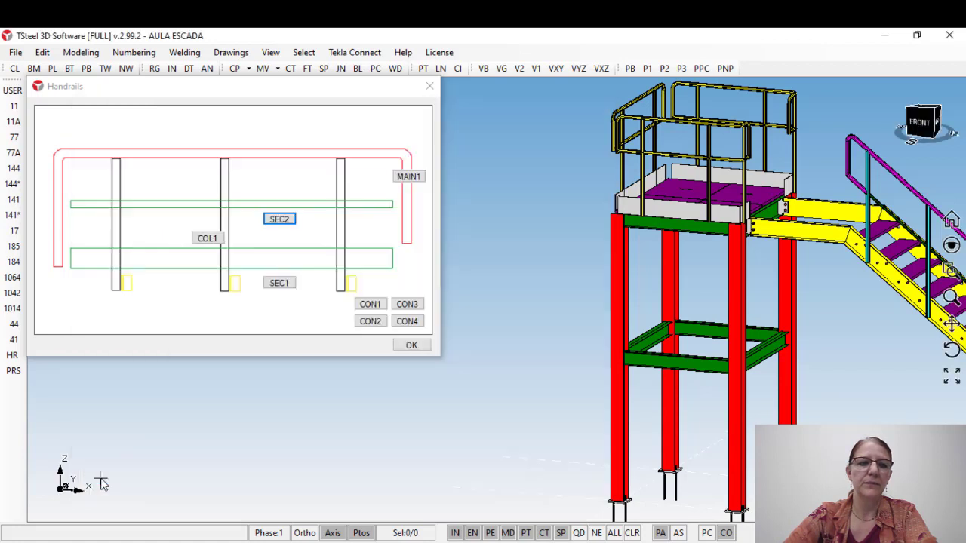
Step: Insert the lower secondary rail SEC1 as a toe plate on the stair handrail by picking its uppermost column
{"action": "left_click", "coordinate": [279, 284]}
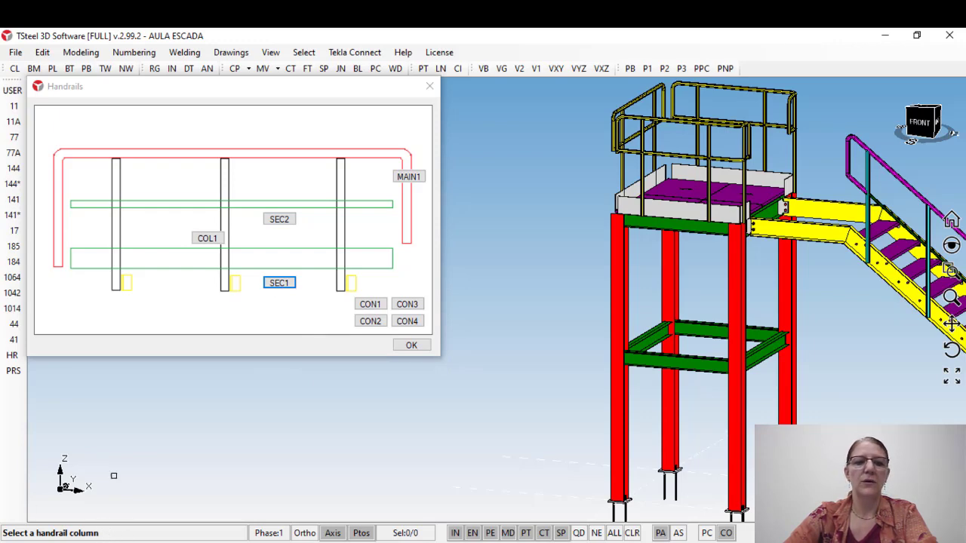
{"action": "scroll", "coordinate": [890, 243], "scroll_direction": "up", "scroll_amount": 1}
{"action": "scroll", "coordinate": [864, 227], "scroll_direction": "up", "scroll_amount": 2}
{"action": "scroll", "coordinate": [566, 250], "scroll_direction": "down", "scroll_amount": 1}
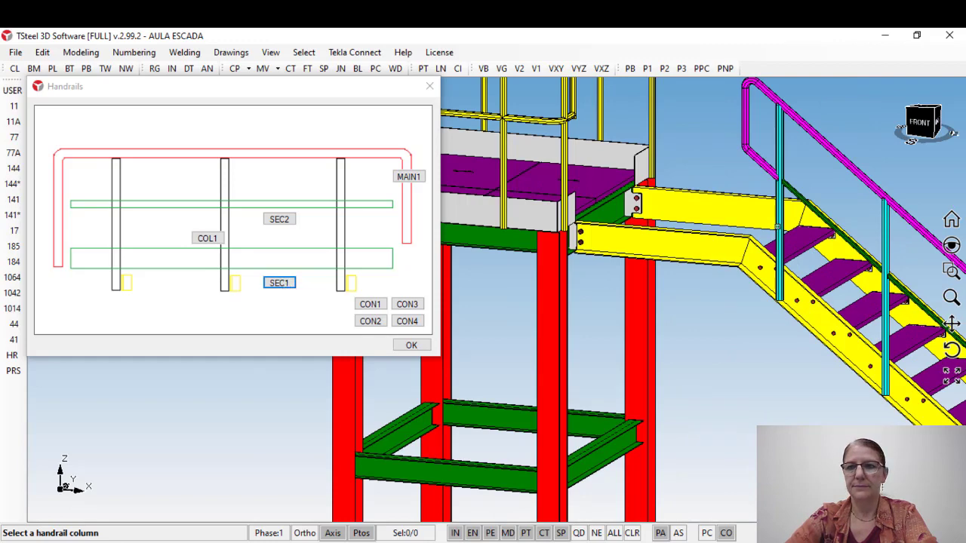
{"action": "scroll", "coordinate": [581, 236], "scroll_direction": "down", "scroll_amount": 2}
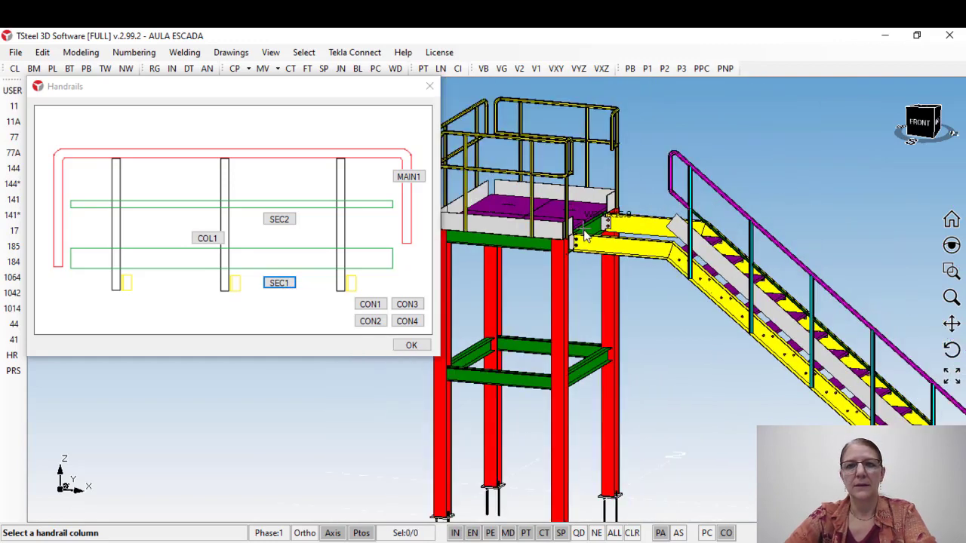
Step: Select the inserted toe plate and compare its position with the stair stringer and the platform's toe plates
{"action": "middle_click_drag", "start_coordinate": [708, 268], "coordinate": [520, 267]}
{"action": "scroll", "coordinate": [655, 217], "scroll_direction": "down", "scroll_amount": 2}
{"action": "scroll", "coordinate": [759, 185], "scroll_direction": "up", "scroll_amount": 3}
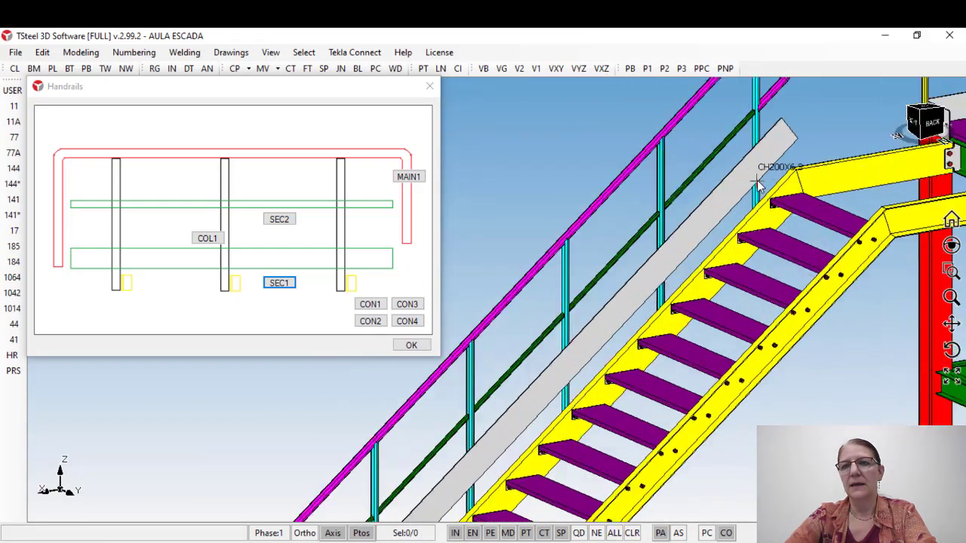
{"action": "left_click", "coordinate": [746, 181]}
{"action": "scroll", "coordinate": [746, 180], "scroll_direction": "down", "scroll_amount": 1}
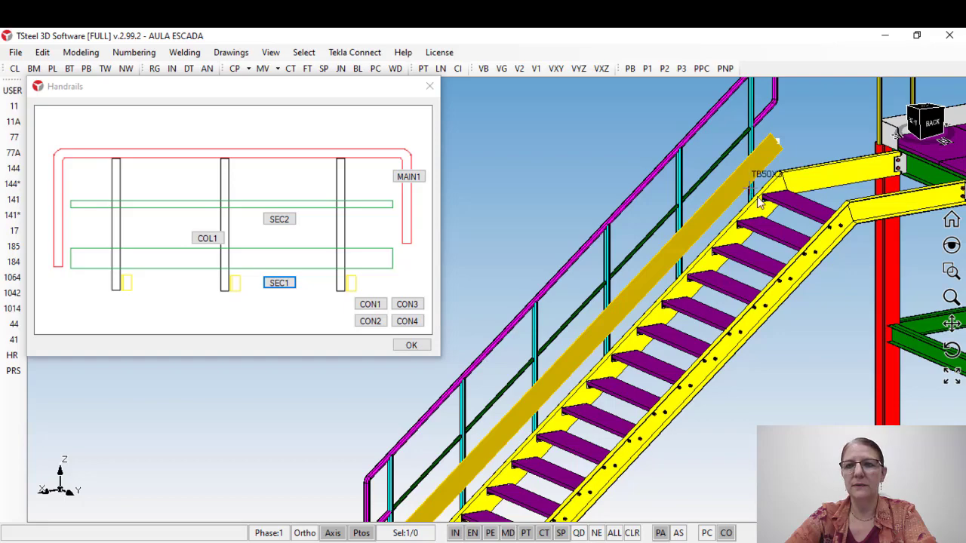
{"action": "scroll", "coordinate": [761, 203], "scroll_direction": "up", "scroll_amount": 2}
{"action": "scroll", "coordinate": [650, 222], "scroll_direction": "down", "scroll_amount": 2}
{"action": "middle_click_drag", "start_coordinate": [842, 177], "coordinate": [755, 203]}
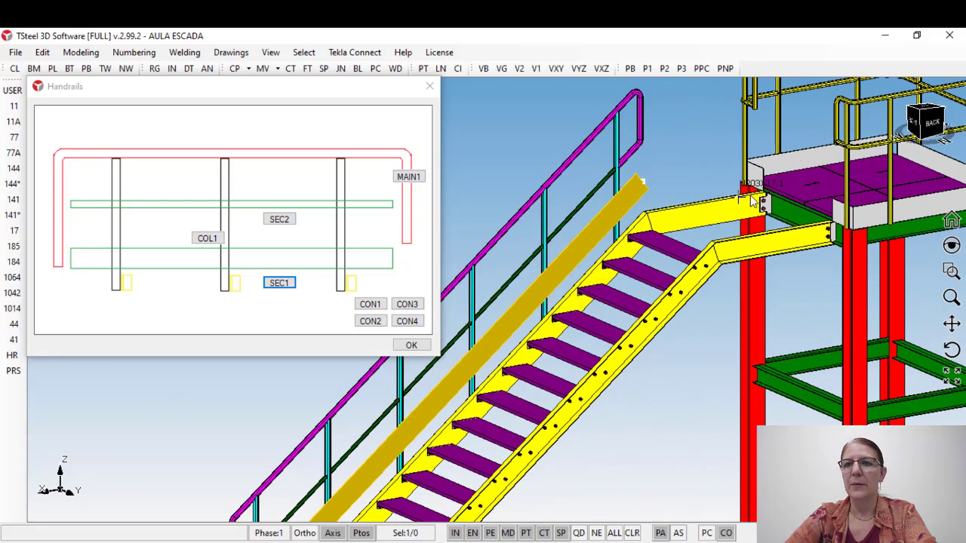
{"action": "scroll", "coordinate": [777, 174], "scroll_direction": "up", "scroll_amount": 3}
{"action": "scroll", "coordinate": [755, 180], "scroll_direction": "down", "scroll_amount": 2}
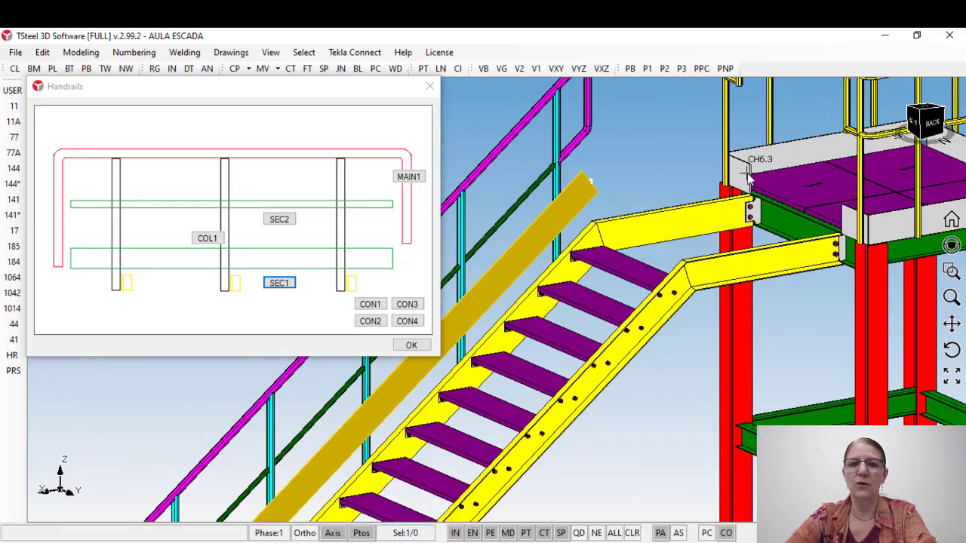
{"action": "scroll", "coordinate": [744, 178], "scroll_direction": "down", "scroll_amount": 2}
{"action": "middle_click_drag", "start_coordinate": [746, 178], "coordinate": [638, 189]}
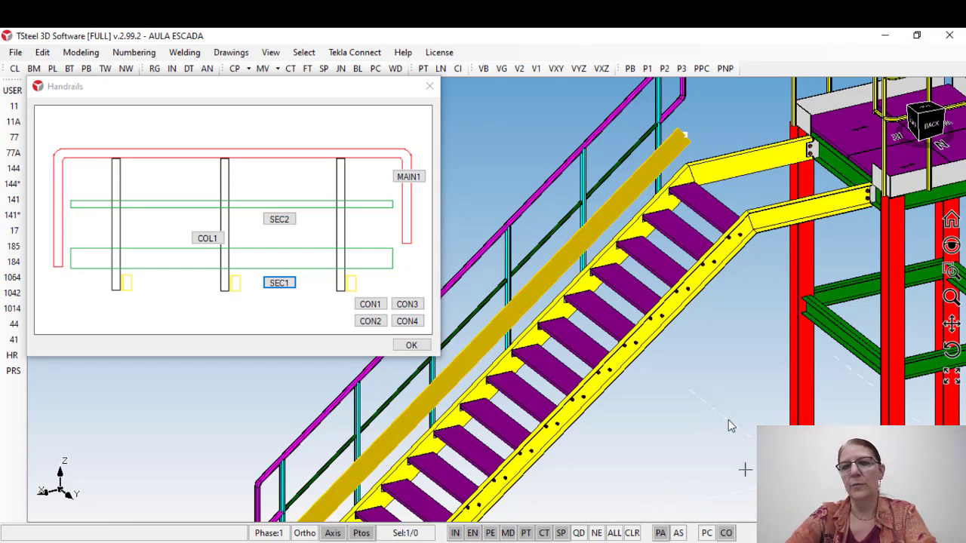
Step: Modify the stair toe plate's vertical offset from the main handrail to 940 and close its settings
{"action": "double_click", "coordinate": [620, 212]}
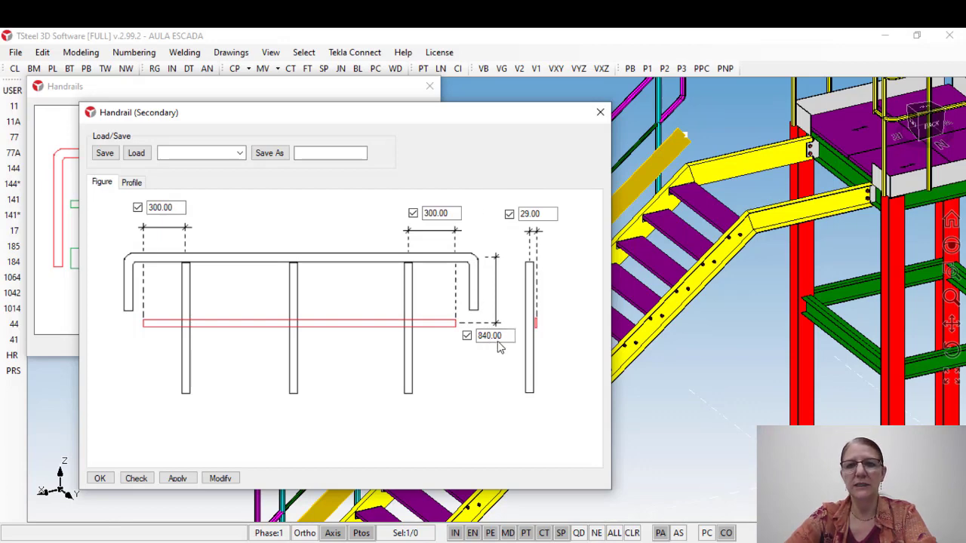
{"action": "left_click_drag", "start_coordinate": [487, 338], "coordinate": [476, 337]}
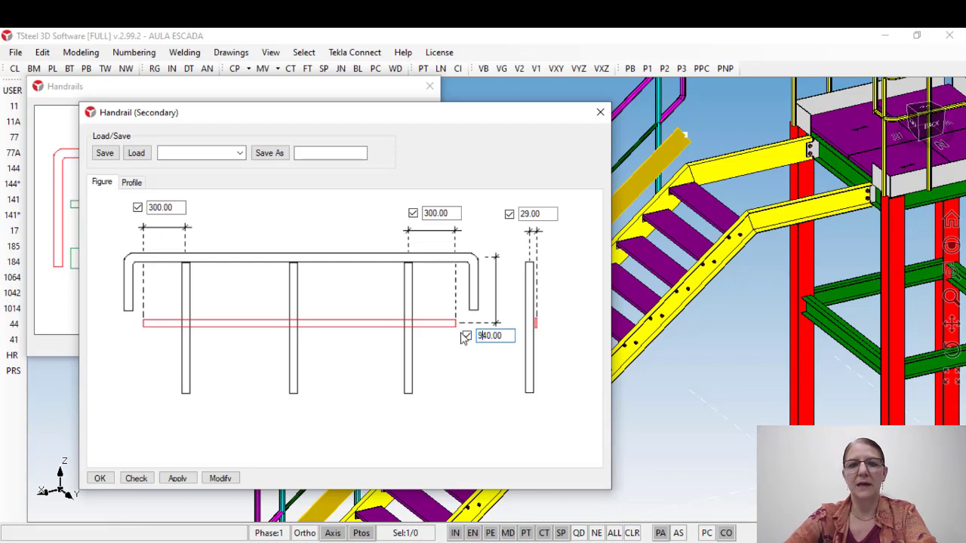
{"action": "left_click", "coordinate": [220, 479]}
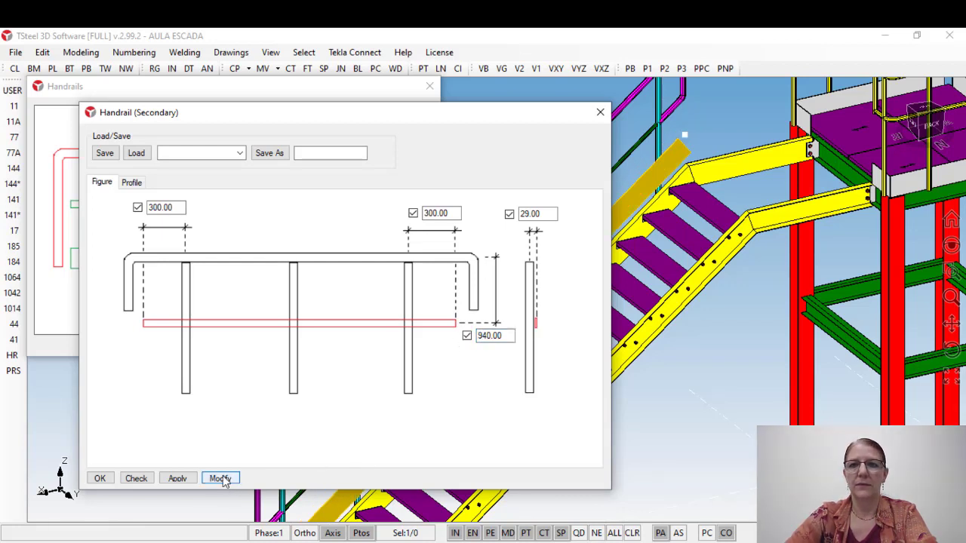
{"action": "left_click", "coordinate": [600, 112]}
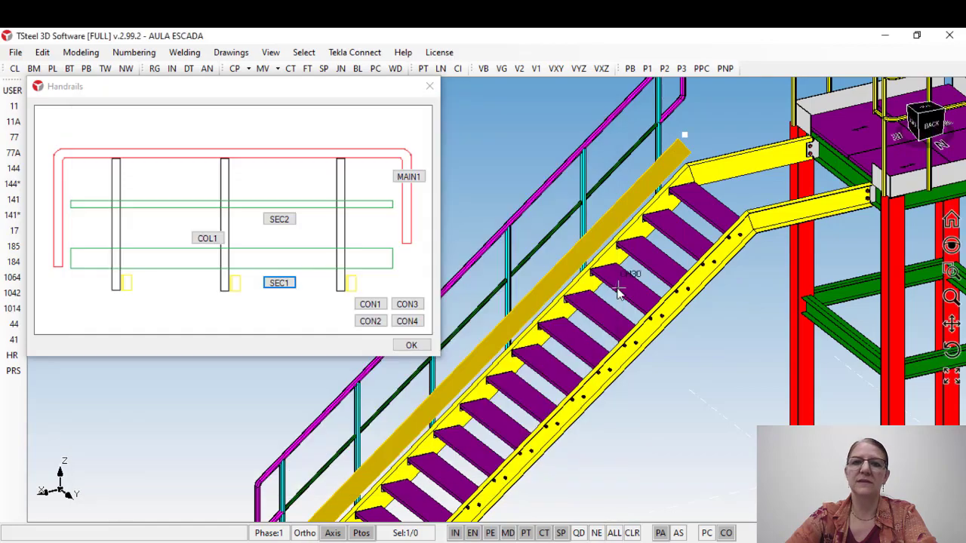
Step: Inspect the outer side of the stair where the handrail columns meet the bolted stringer
{"action": "scroll", "coordinate": [582, 220], "scroll_direction": "up", "scroll_amount": 3}
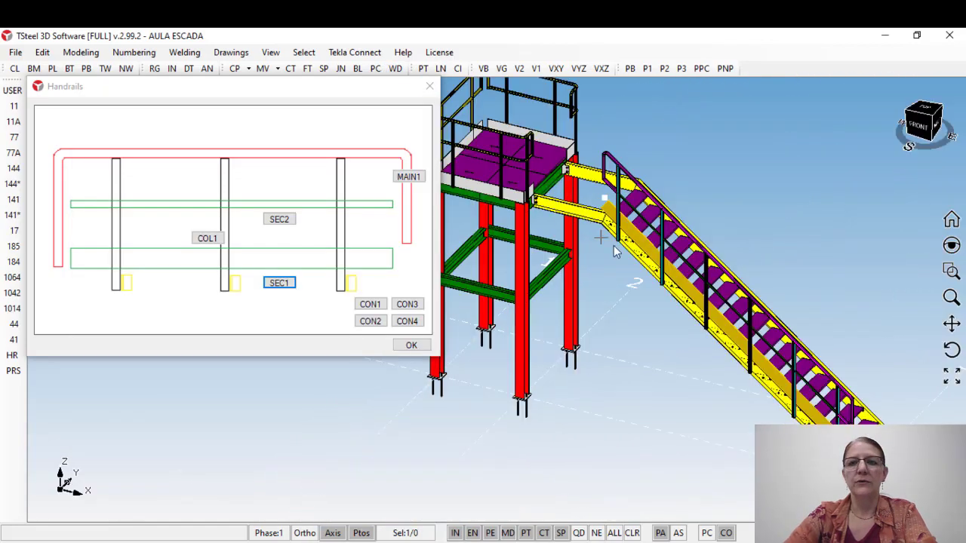
{"action": "middle_click_drag", "start_coordinate": [702, 305], "coordinate": [656, 220], "text": "ctrl"}
{"action": "scroll", "coordinate": [581, 166], "scroll_direction": "up", "scroll_amount": 5}
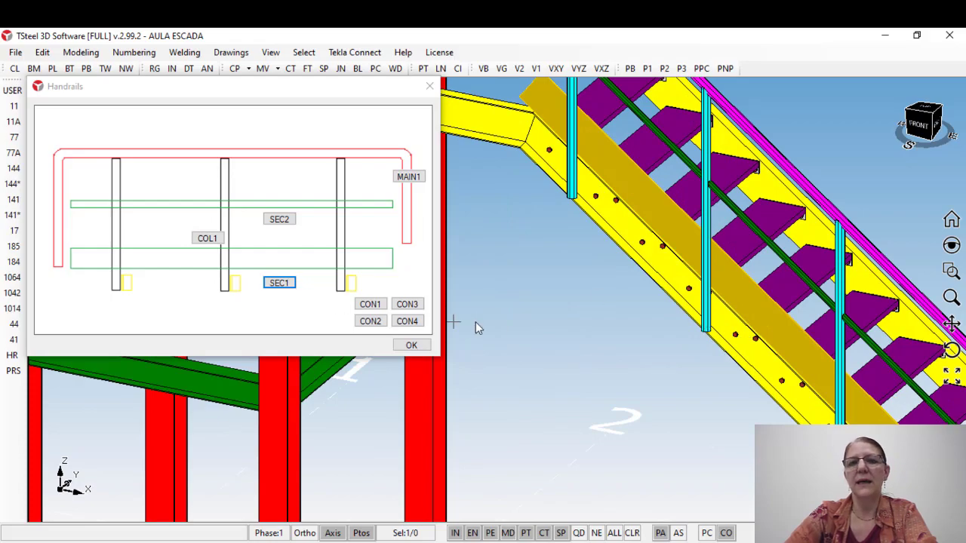
{"action": "middle_click_drag", "start_coordinate": [570, 175], "coordinate": [591, 216]}
{"action": "scroll", "coordinate": [592, 219], "scroll_direction": "up", "scroll_amount": 3}
{"action": "scroll", "coordinate": [592, 218], "scroll_direction": "up", "scroll_amount": 1}
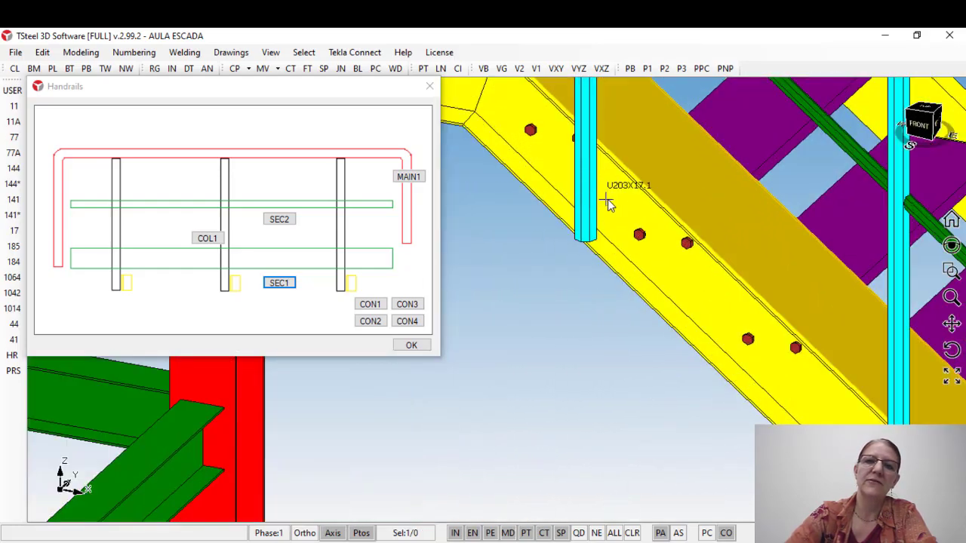
{"action": "left_click", "coordinate": [630, 202]}
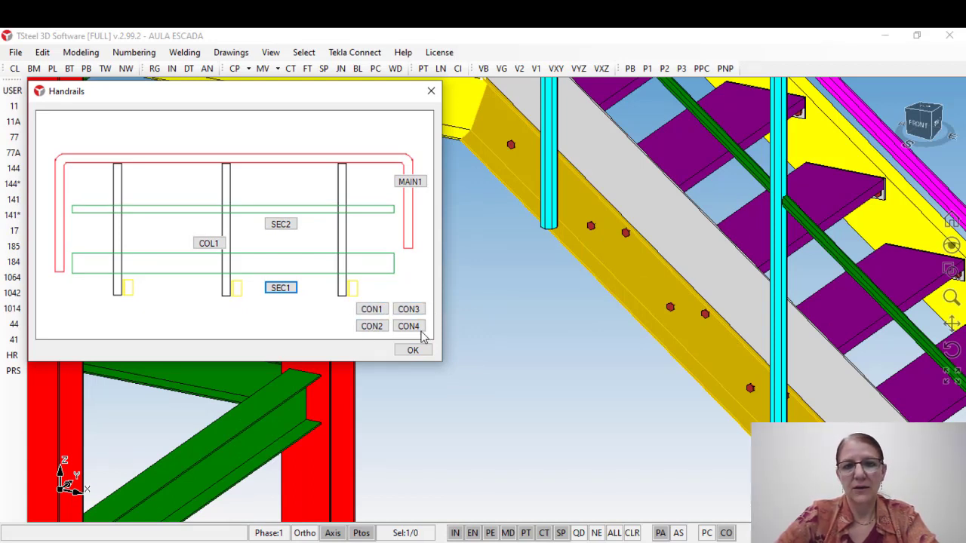
Step: Review the figure settings of the column connections CON1 and CON2, closing each without changes
{"action": "left_click", "coordinate": [372, 311]}
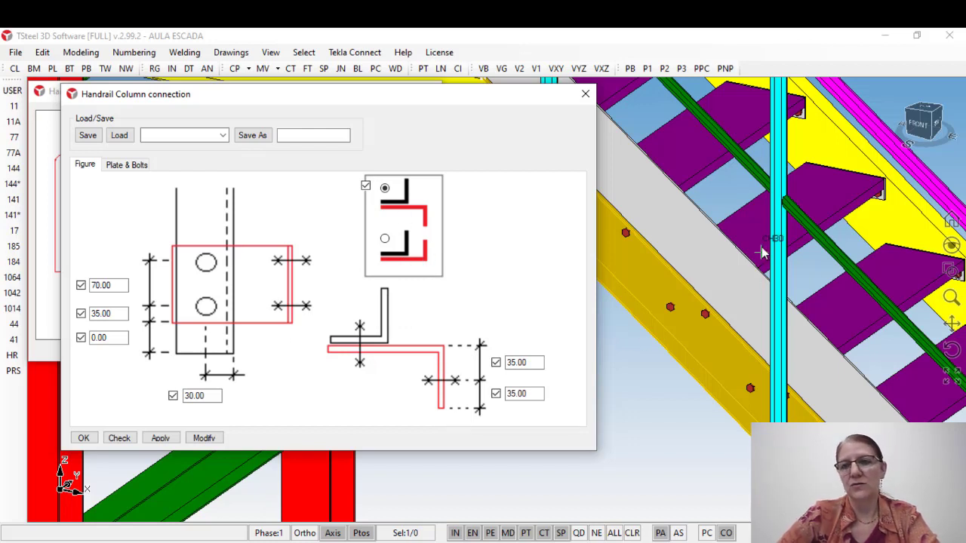
{"action": "left_click", "coordinate": [585, 93]}
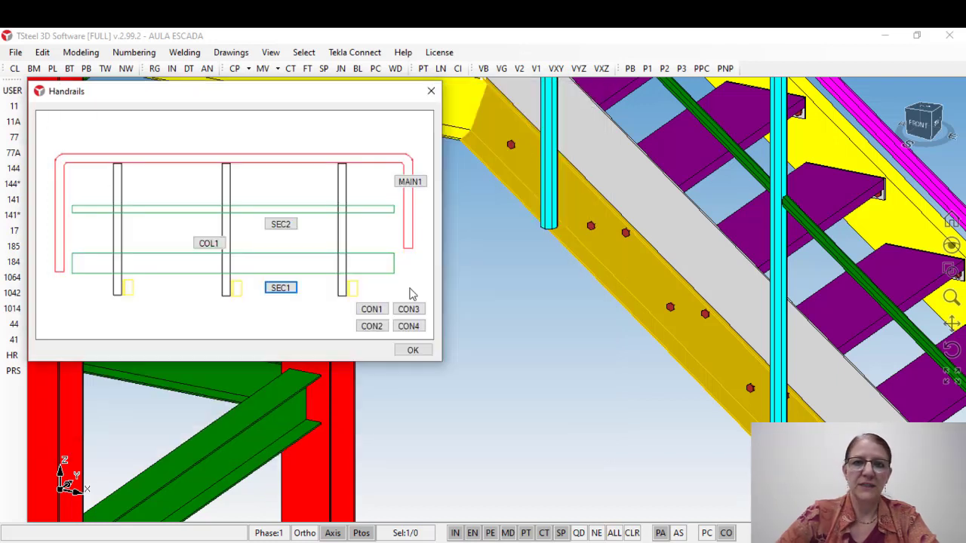
{"action": "left_click", "coordinate": [373, 327]}
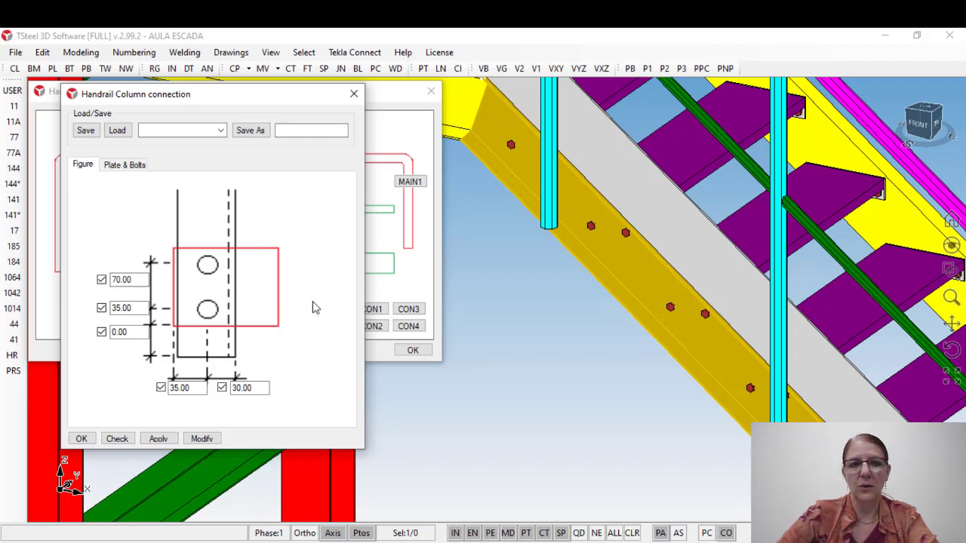
{"action": "left_click", "coordinate": [354, 94]}
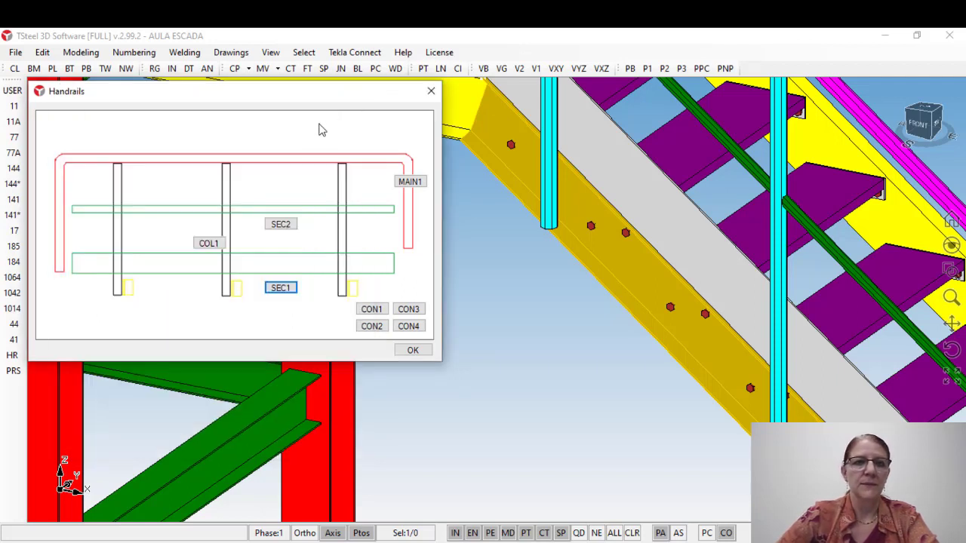
Step: Review the figure settings of the tubular column connections CON3 and CON4, closing each without changes
{"action": "left_click", "coordinate": [412, 312]}
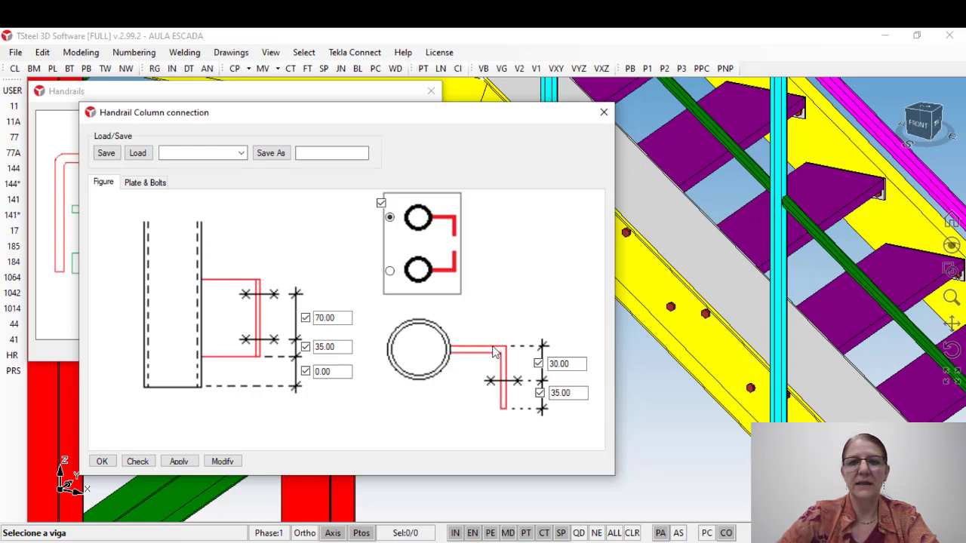
{"action": "left_click", "coordinate": [603, 112]}
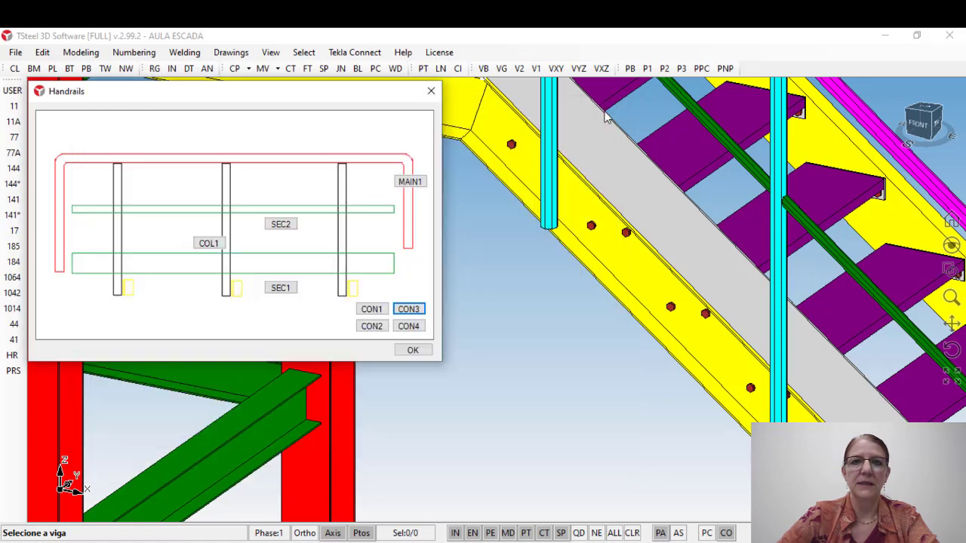
{"action": "left_click", "coordinate": [408, 327]}
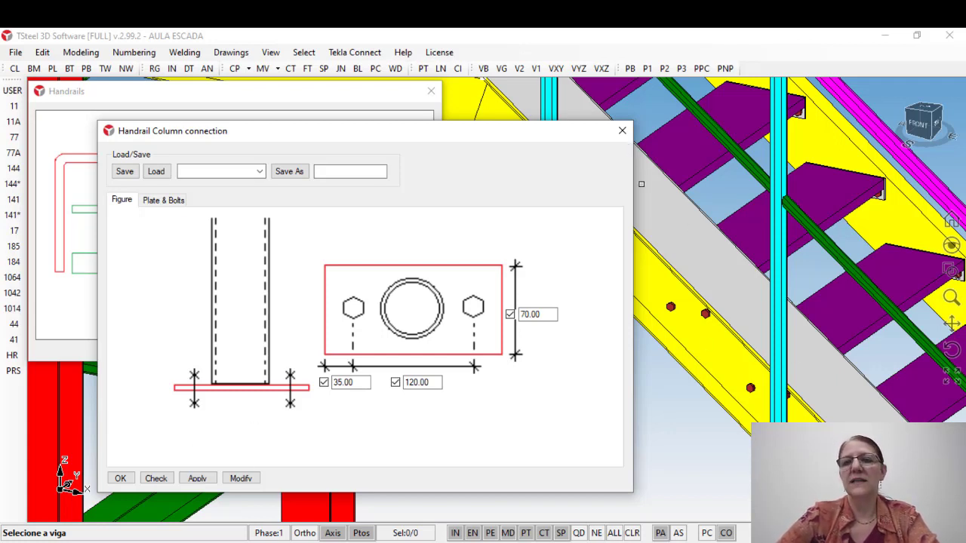
{"action": "left_click", "coordinate": [622, 130]}
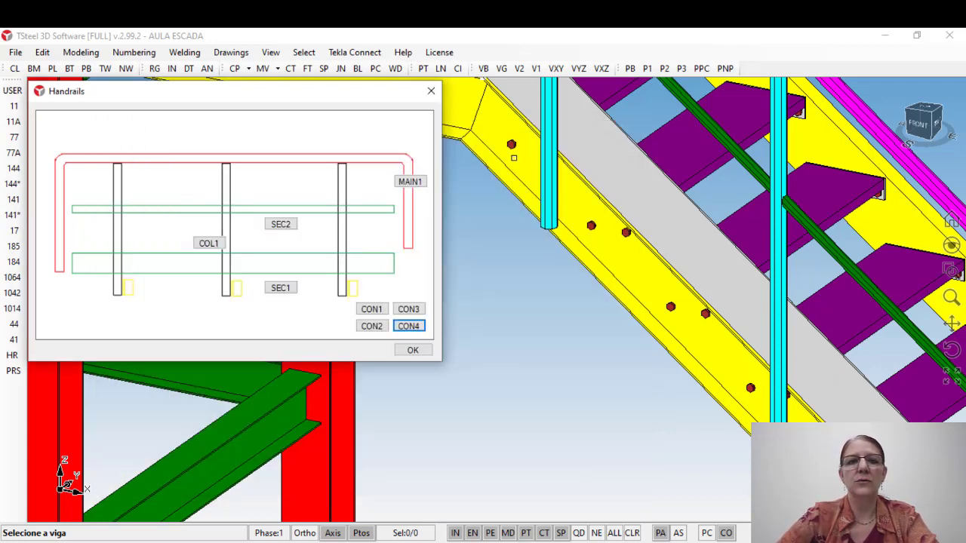
Step: Review the bolt spacings and edge distances in the figure settings of the column connection CON3
{"action": "left_click", "coordinate": [408, 309]}
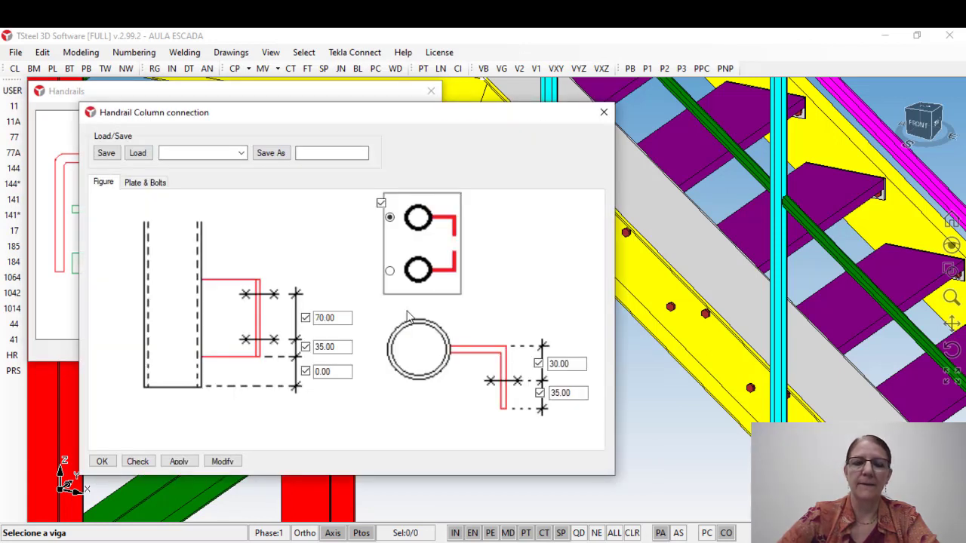
{"action": "left_click", "coordinate": [604, 112]}
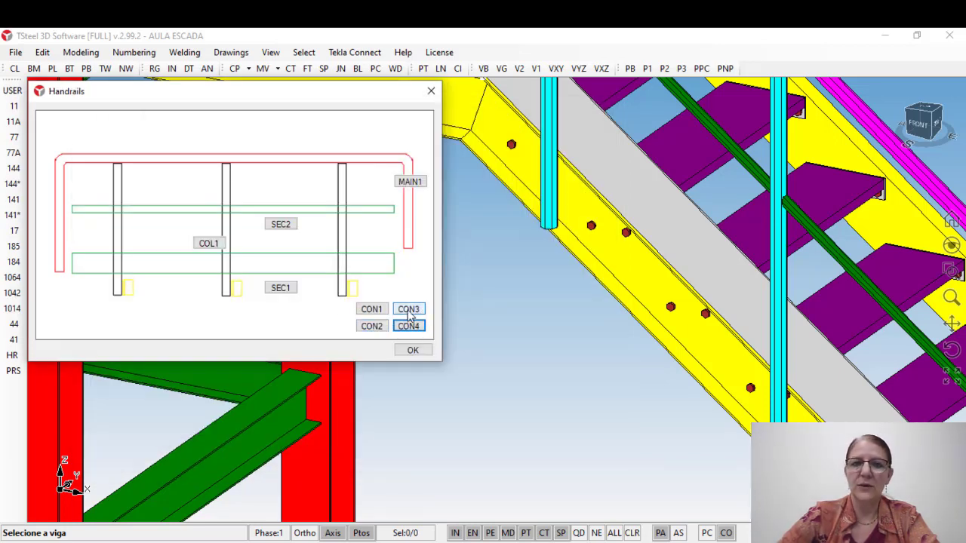
{"action": "left_click", "coordinate": [409, 311]}
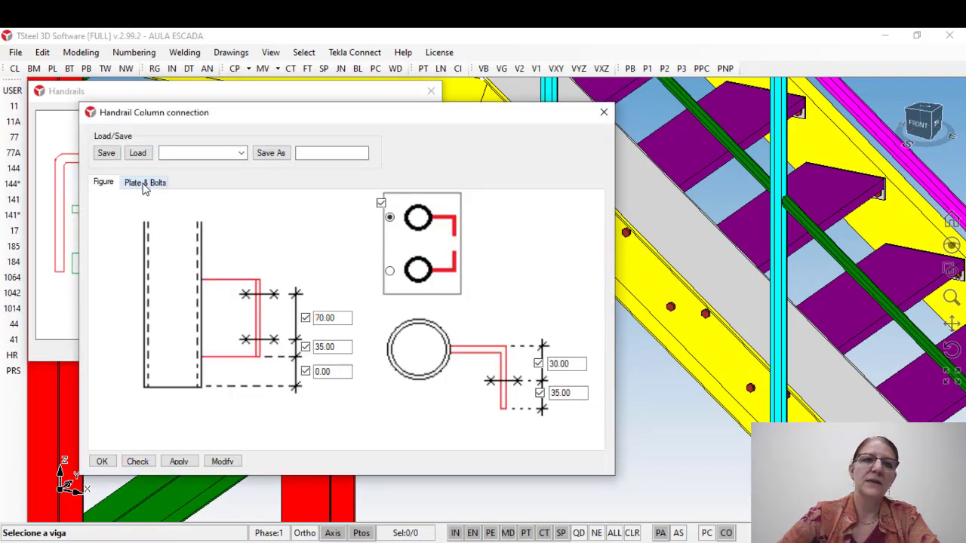
{"action": "left_click", "coordinate": [146, 183]}
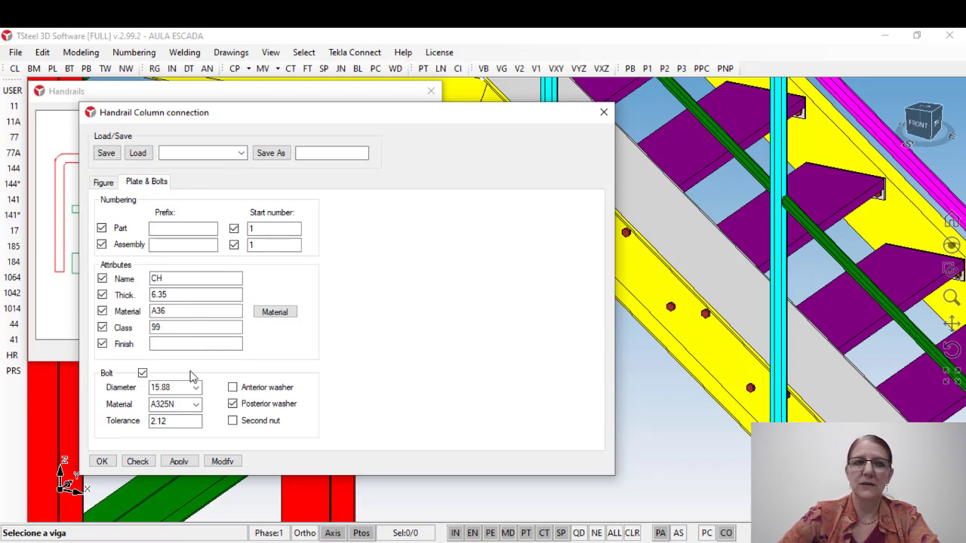
{"action": "left_click", "coordinate": [104, 184]}
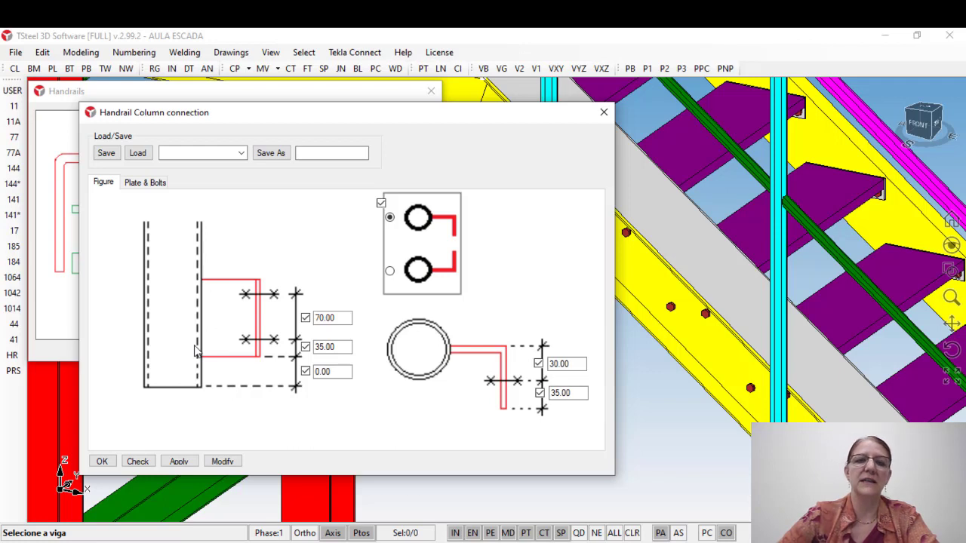
{"action": "double_click", "coordinate": [348, 318]}
{"action": "double_click", "coordinate": [342, 347]}
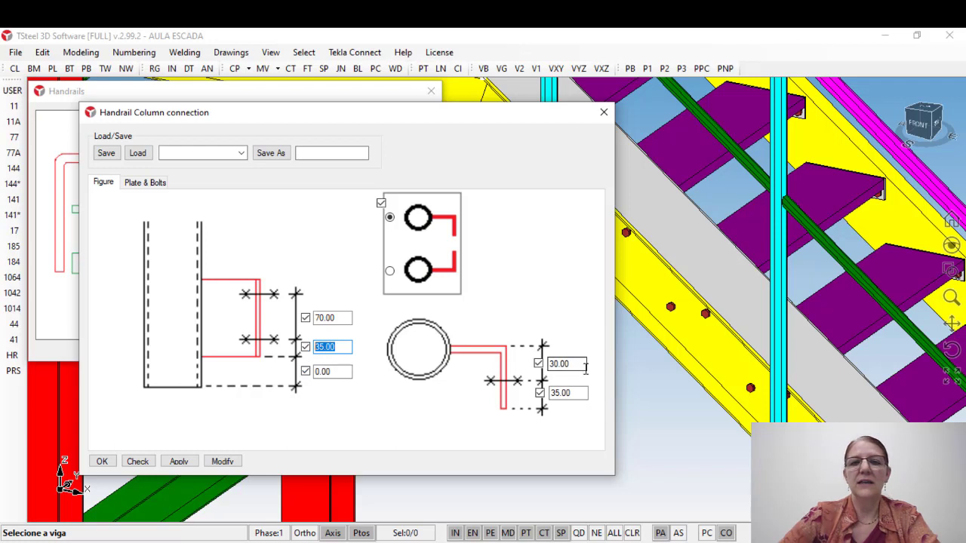
{"action": "double_click", "coordinate": [551, 363]}
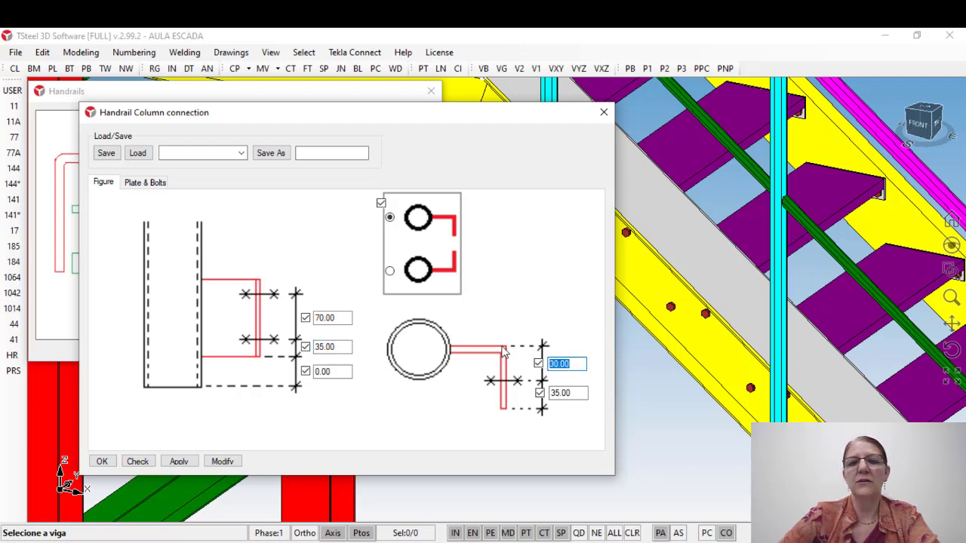
{"action": "double_click", "coordinate": [562, 393]}
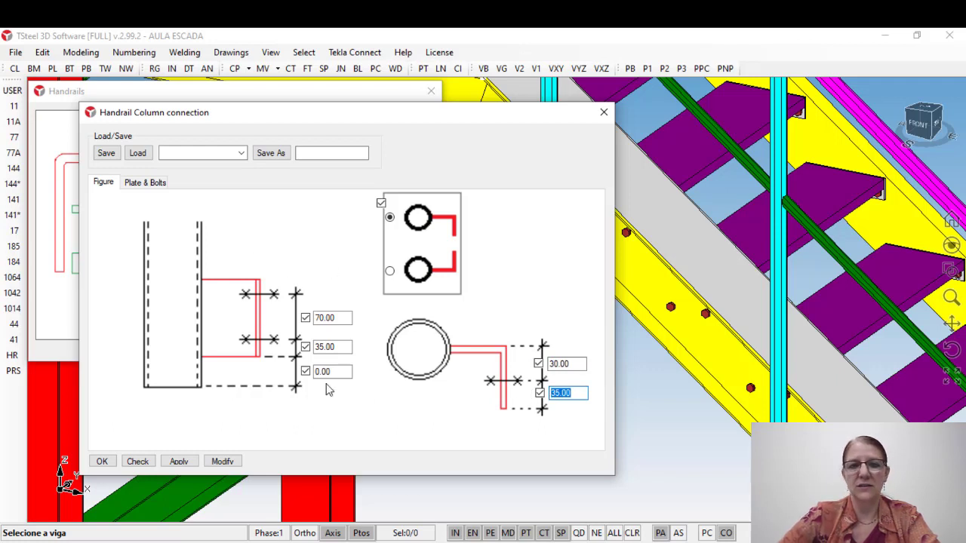
Step: Review CON3's plate and bolt attributes, then apply and accept the 6.35 thick A36 plate with 15.88 A325N bolts
{"action": "left_click", "coordinate": [146, 182]}
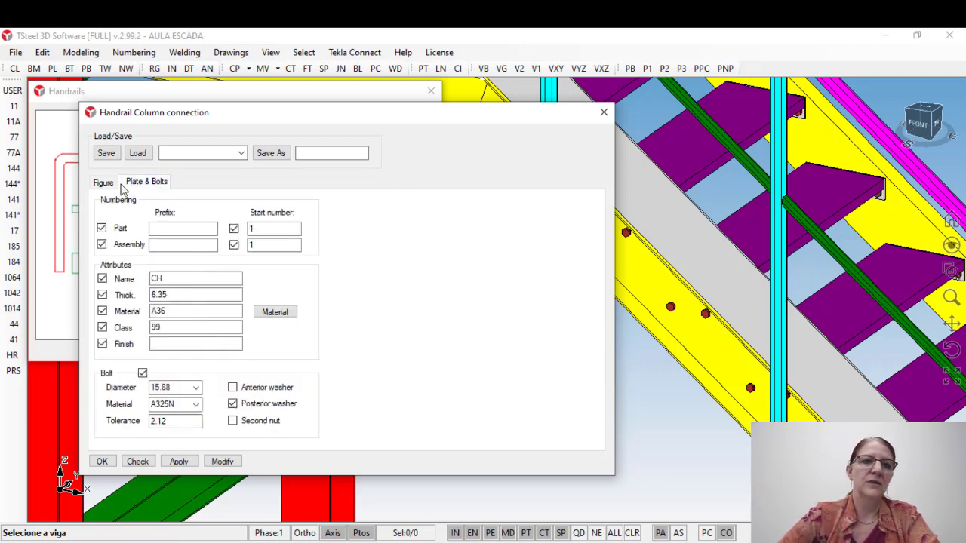
{"action": "left_click", "coordinate": [203, 328]}
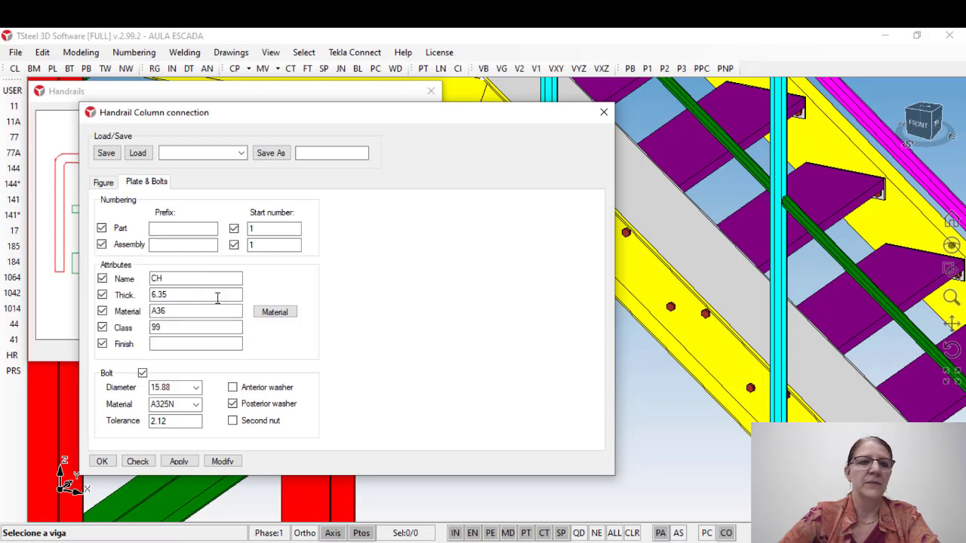
{"action": "left_click", "coordinate": [175, 293]}
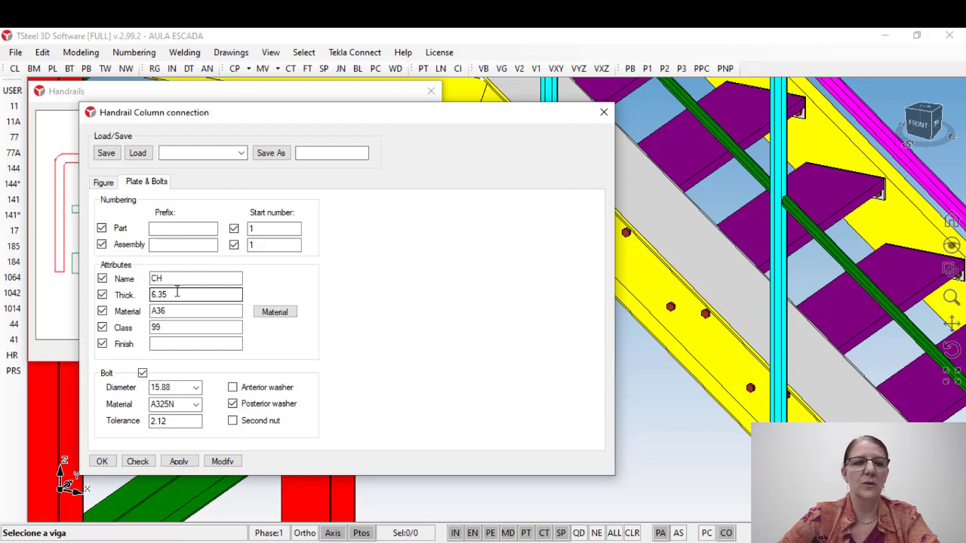
{"action": "double_click", "coordinate": [172, 311]}
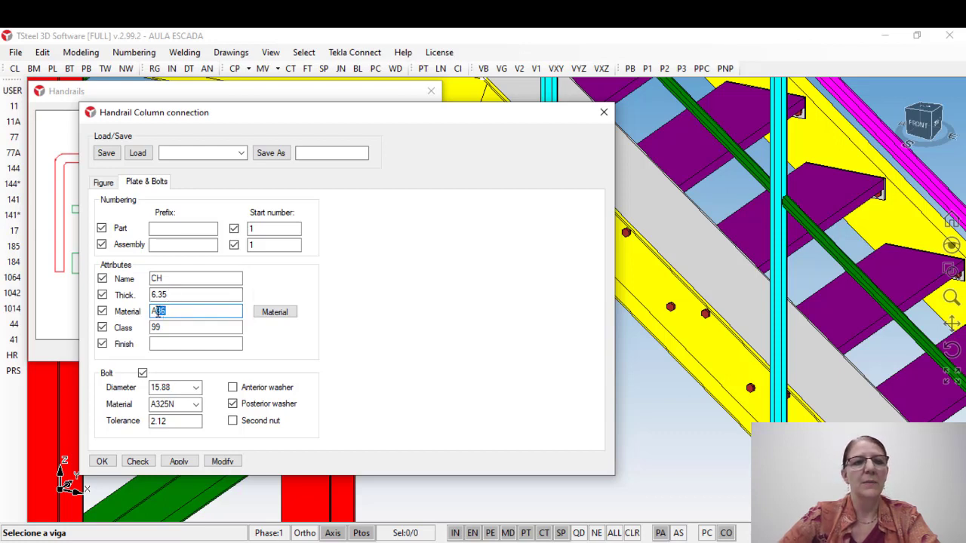
{"action": "double_click", "coordinate": [173, 326]}
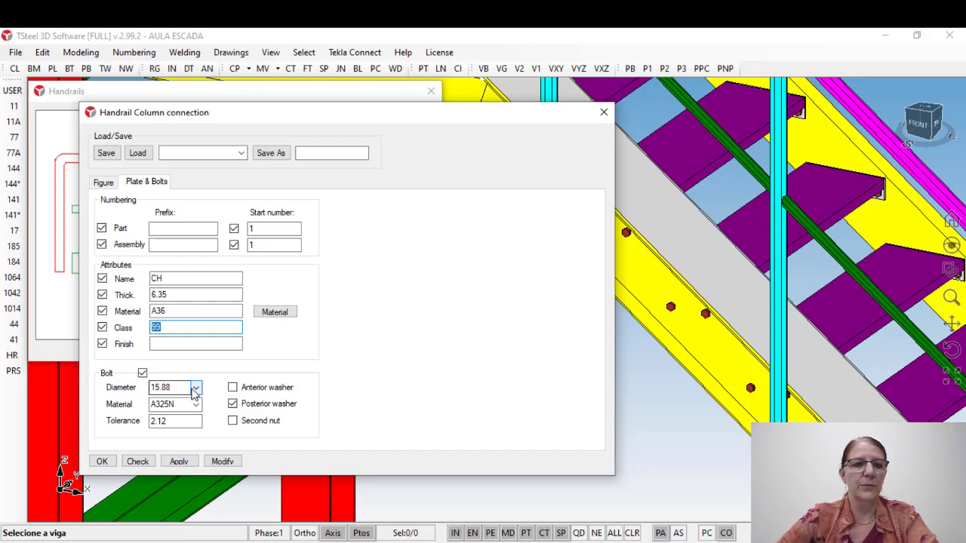
{"action": "left_click_drag", "start_coordinate": [174, 422], "coordinate": [142, 425]}
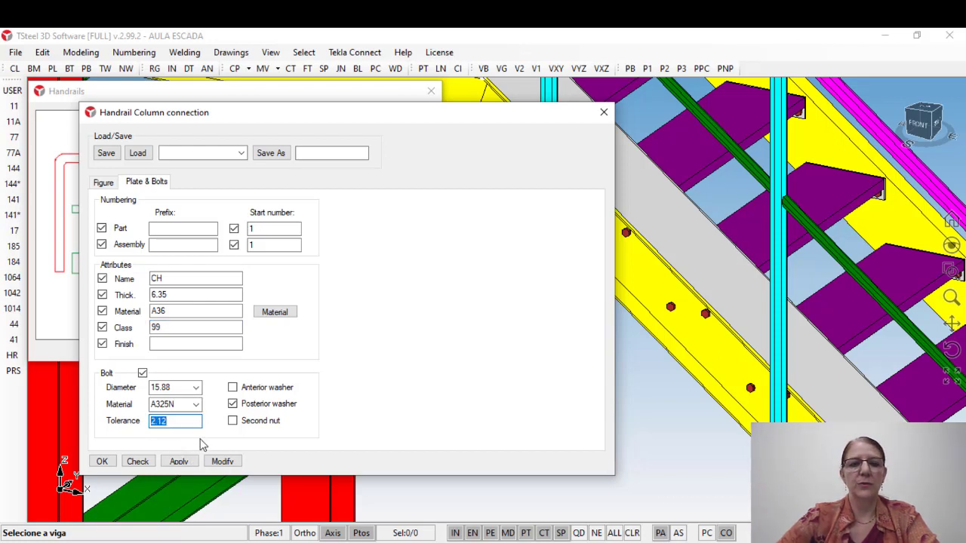
{"action": "left_click", "coordinate": [180, 463]}
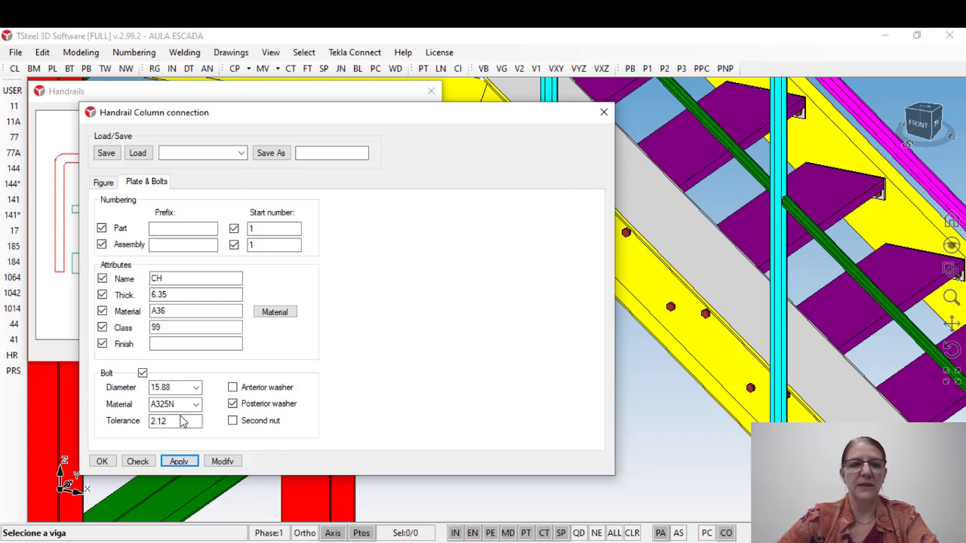
{"action": "left_click", "coordinate": [102, 461]}
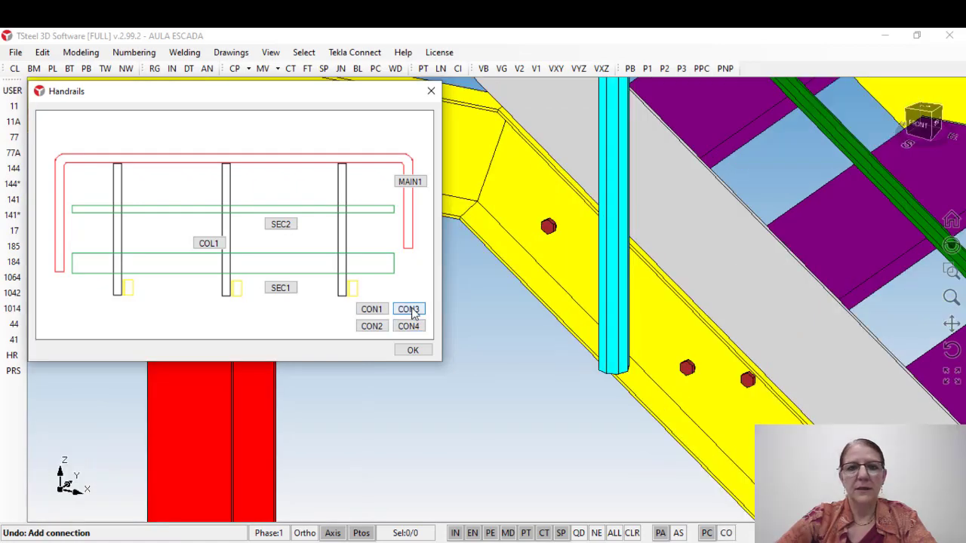
Step: Insert the CON3 connection between the sloped stair stringer and its uppermost handrail column
{"action": "left_click", "coordinate": [412, 311]}
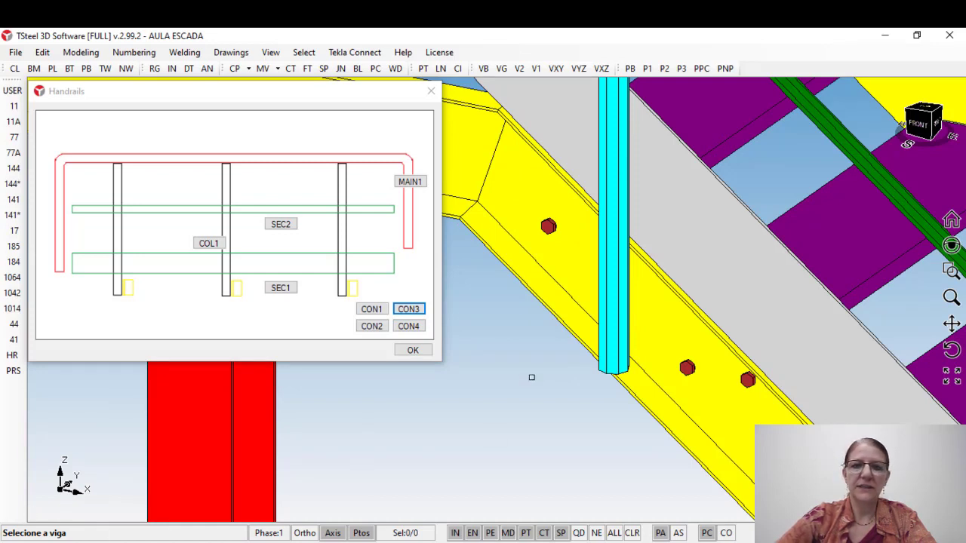
{"action": "left_click", "coordinate": [662, 331]}
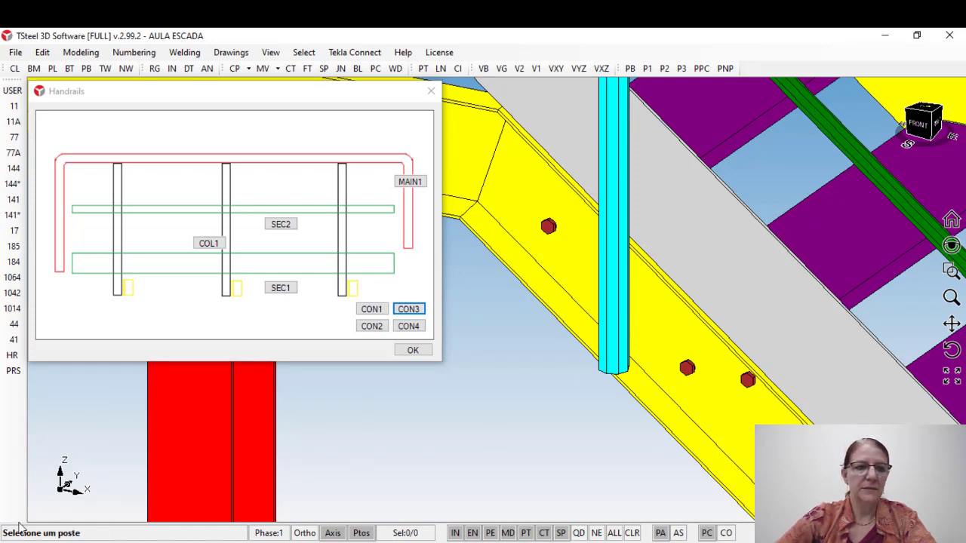
{"action": "left_click", "coordinate": [612, 294]}
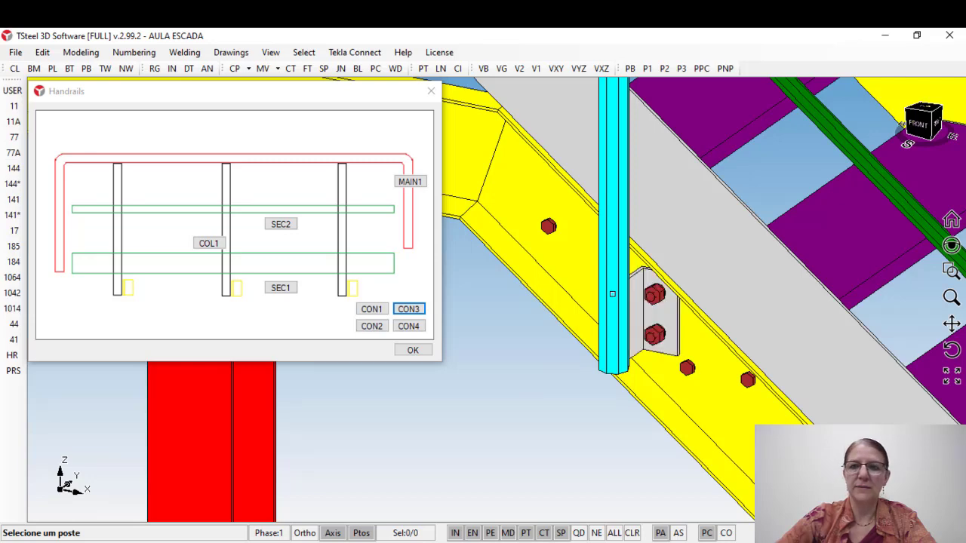
{"action": "right_click", "coordinate": [572, 351]}
Step: Insert handrail columns along the stringer's upper level segment, from its bolted end at the platform to the bend
{"action": "middle_click_drag", "start_coordinate": [644, 318], "coordinate": [656, 297]}
{"action": "scroll", "coordinate": [654, 297], "scroll_direction": "down", "scroll_amount": 5}
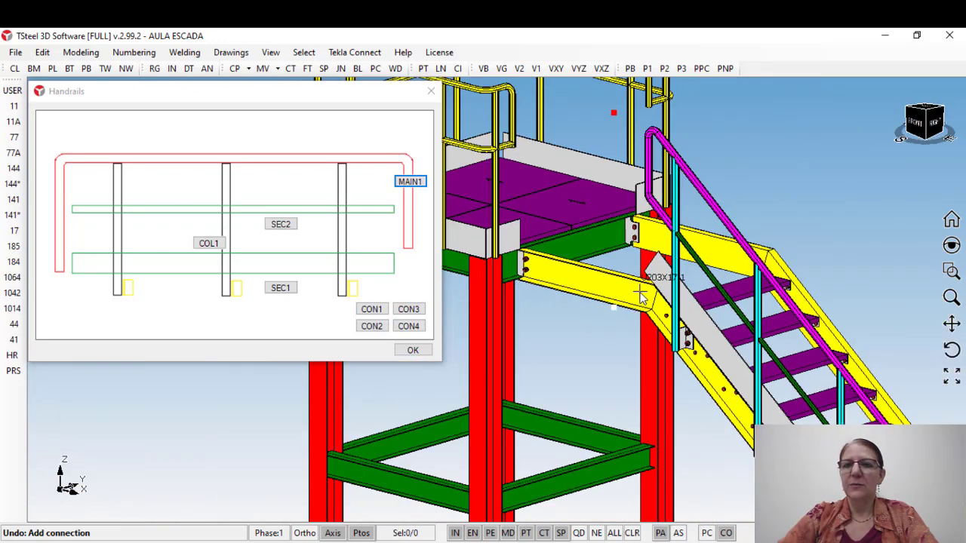
{"action": "middle_click_drag", "start_coordinate": [583, 281], "coordinate": [658, 287]}
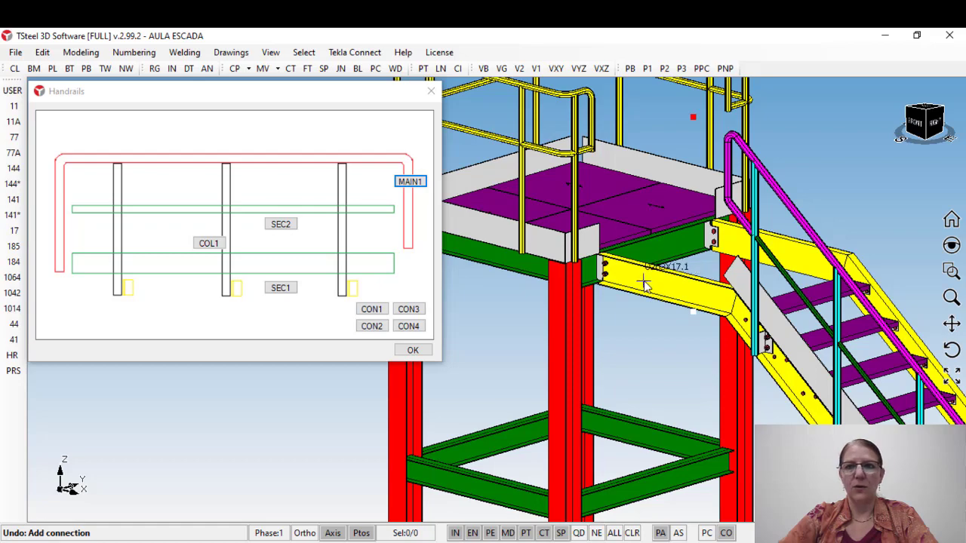
{"action": "scroll", "coordinate": [642, 279], "scroll_direction": "up", "scroll_amount": 2}
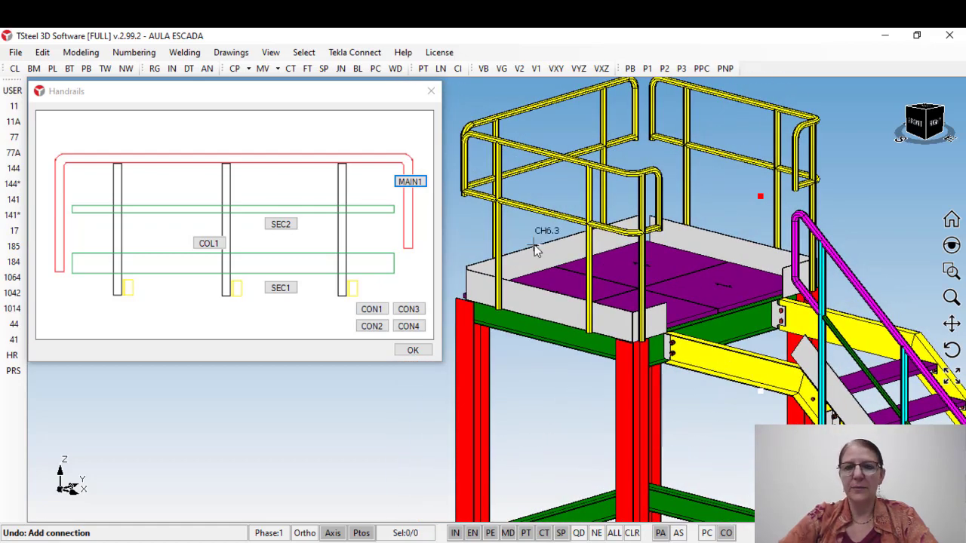
{"action": "middle_click_drag", "start_coordinate": [767, 330], "coordinate": [605, 196]}
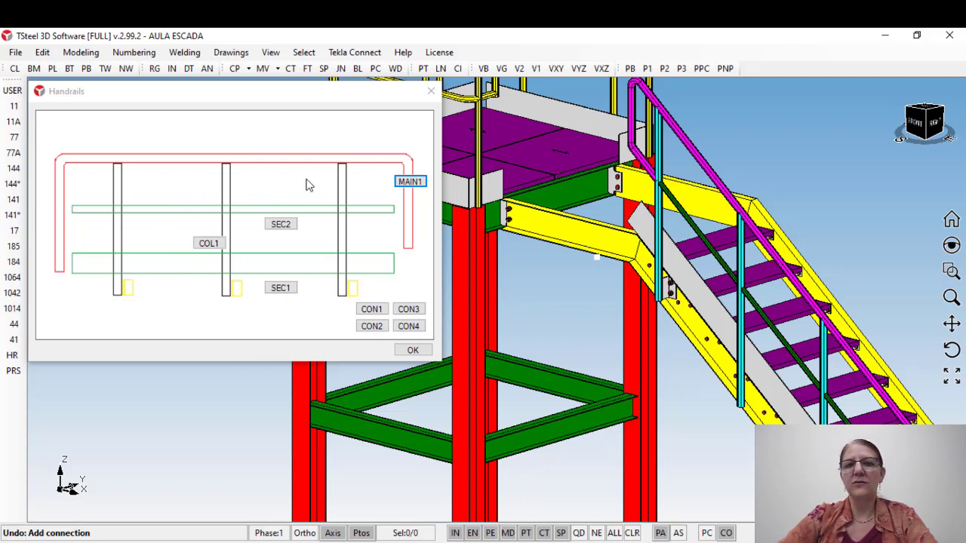
{"action": "left_click", "coordinate": [210, 245]}
{"action": "scroll", "coordinate": [491, 207], "scroll_direction": "up", "scroll_amount": 5}
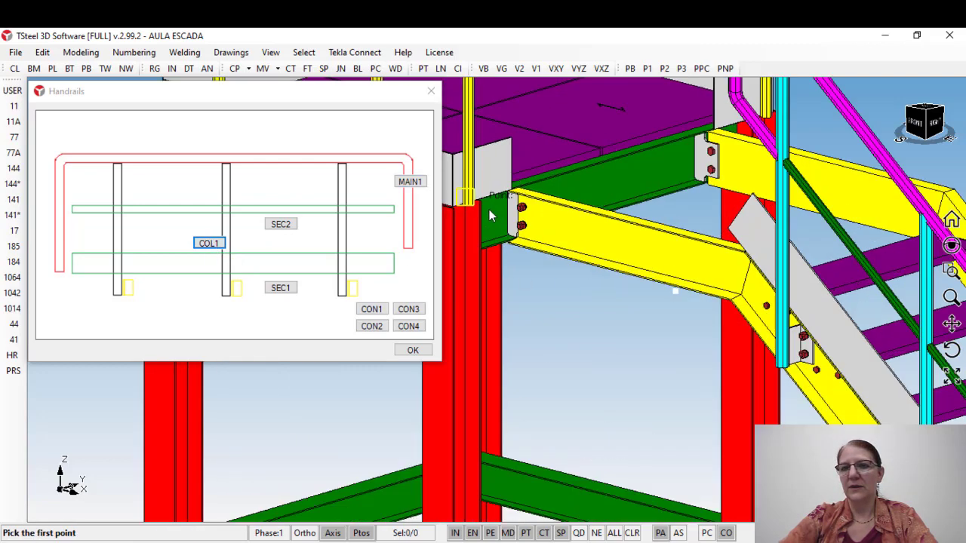
{"action": "scroll", "coordinate": [507, 195], "scroll_direction": "up", "scroll_amount": 4}
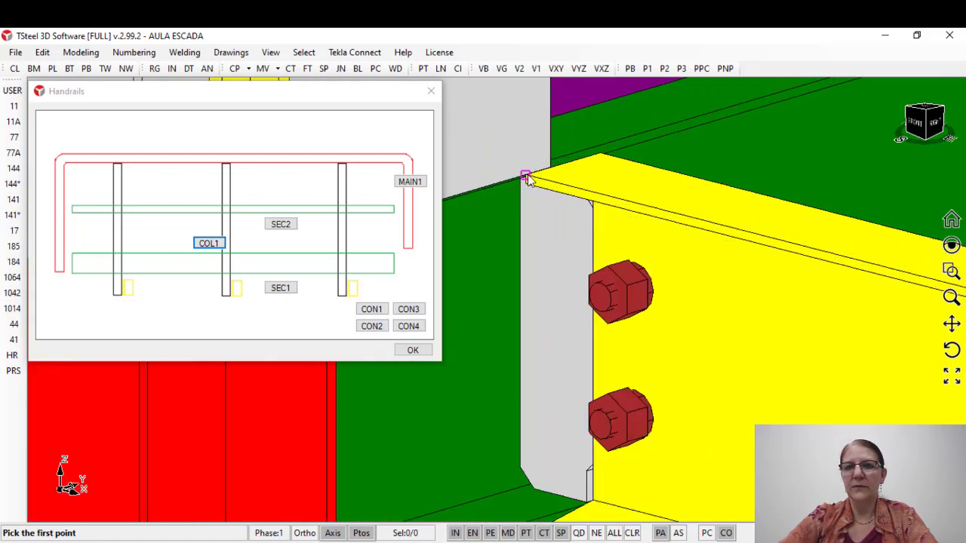
{"action": "left_click", "coordinate": [525, 174]}
{"action": "scroll", "coordinate": [517, 214], "scroll_direction": "down", "scroll_amount": 3}
{"action": "scroll", "coordinate": [518, 214], "scroll_direction": "down", "scroll_amount": 3}
{"action": "scroll", "coordinate": [755, 261], "scroll_direction": "up", "scroll_amount": 5}
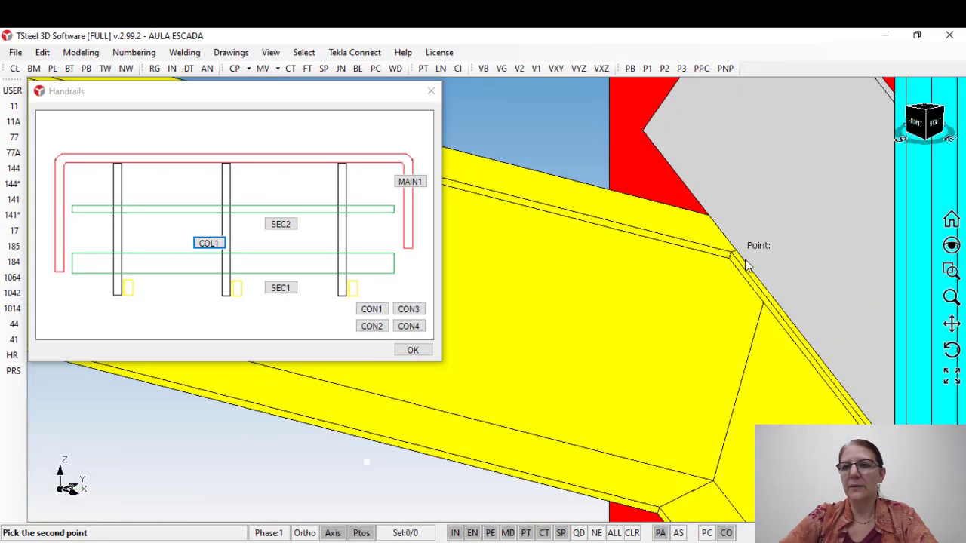
{"action": "left_click", "coordinate": [731, 257]}
{"action": "scroll", "coordinate": [732, 260], "scroll_direction": "down", "scroll_amount": 5}
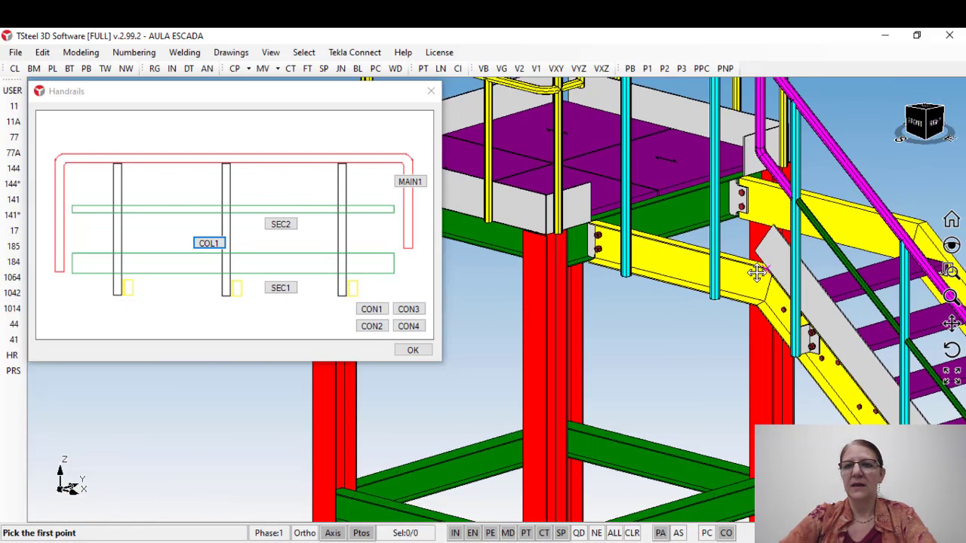
Step: Modify the level segment's new handrail columns to a base offset of -150 and close their settings
{"action": "scroll", "coordinate": [703, 312], "scroll_direction": "up", "scroll_amount": 3}
{"action": "middle_click_drag", "start_coordinate": [713, 314], "coordinate": [706, 333]}
{"action": "scroll", "coordinate": [728, 332], "scroll_direction": "up", "scroll_amount": 4}
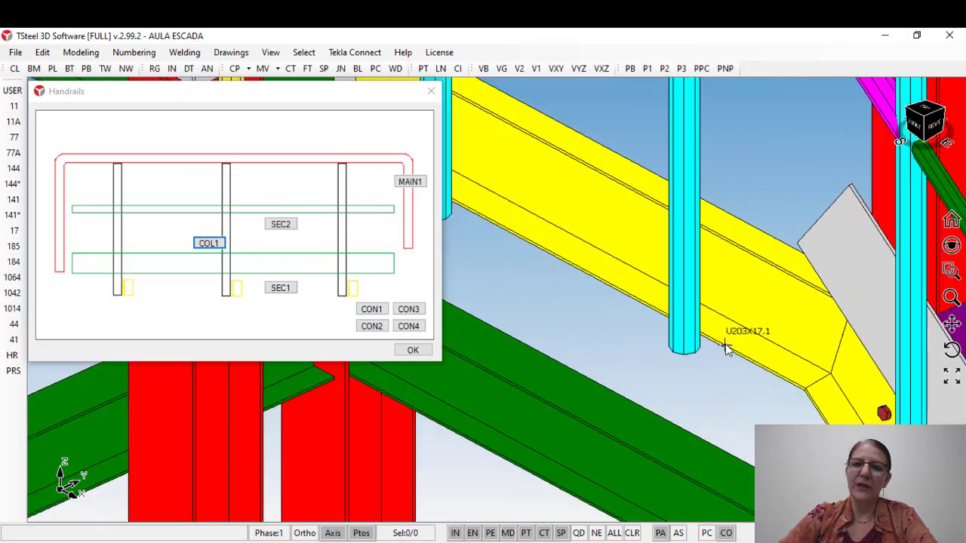
{"action": "scroll", "coordinate": [680, 302], "scroll_direction": "down", "scroll_amount": 6}
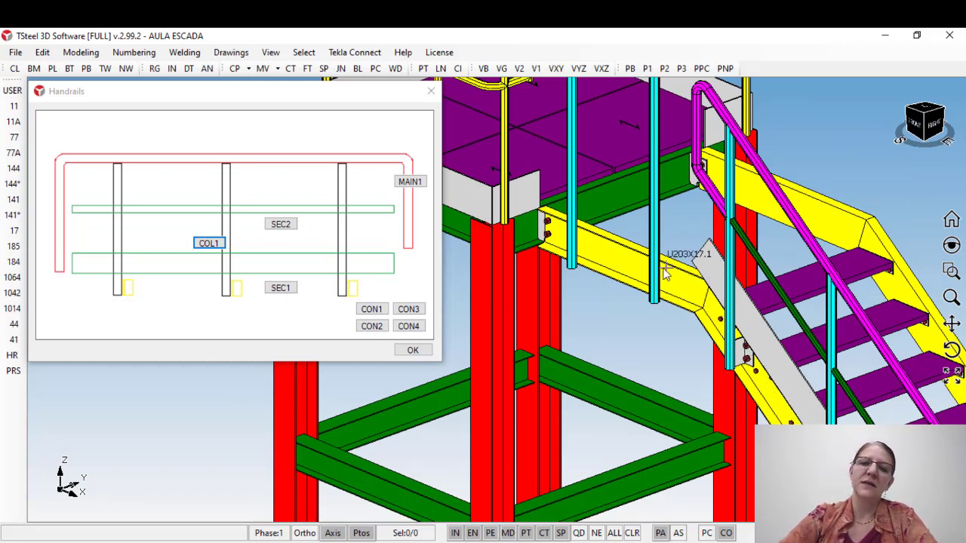
{"action": "scroll", "coordinate": [642, 278], "scroll_direction": "up", "scroll_amount": 2}
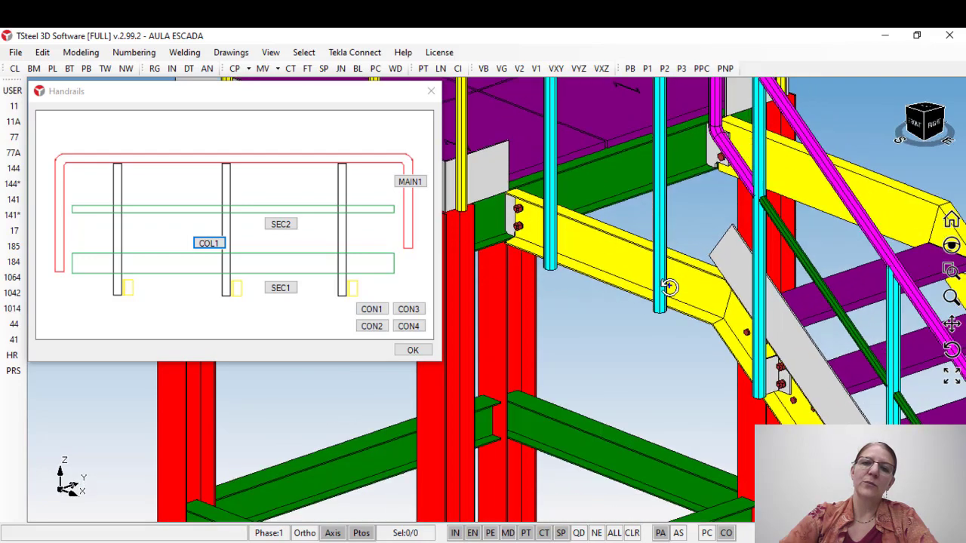
{"action": "double_click", "coordinate": [662, 287]}
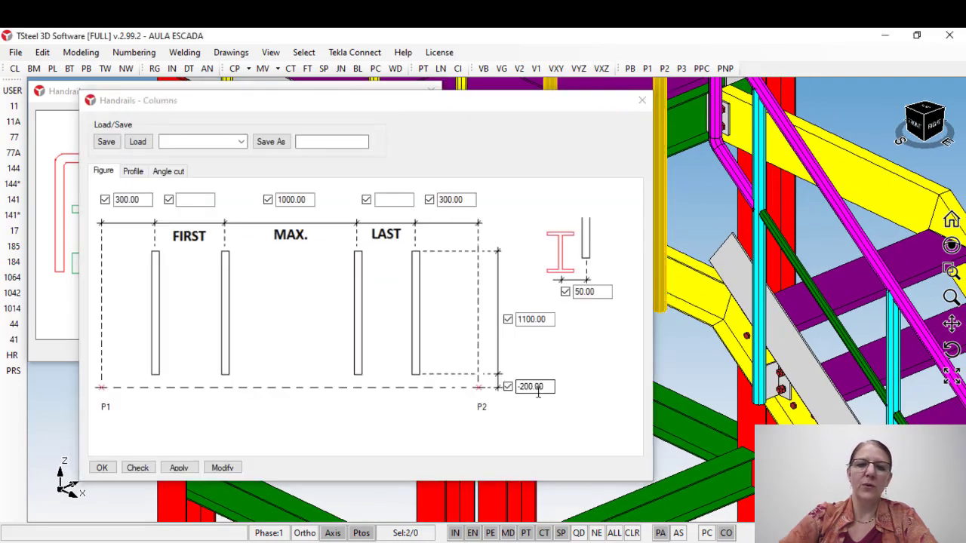
{"action": "left_click", "coordinate": [523, 387]}
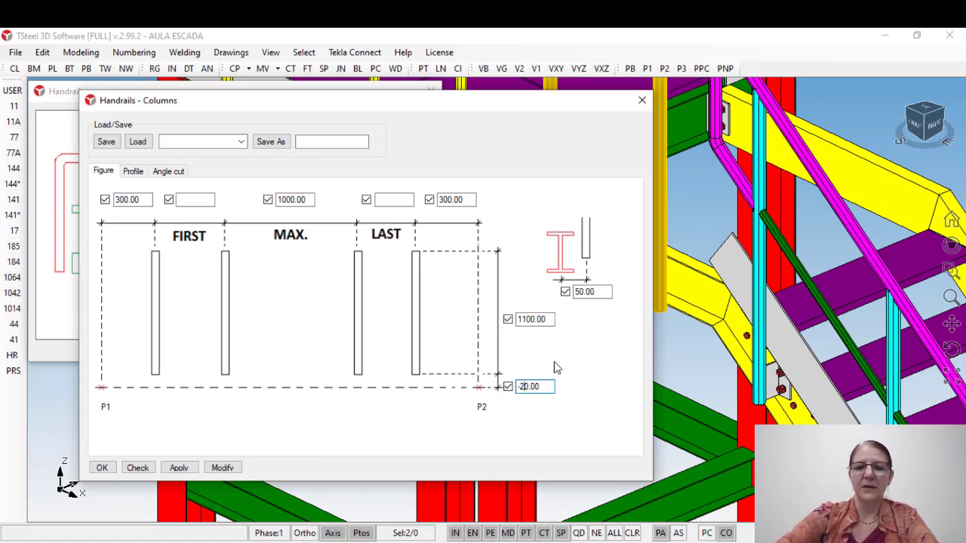
{"action": "key", "text": "BackSpace"}
{"action": "key", "text": "BackSpace"}
{"action": "type", "text": "-15"}
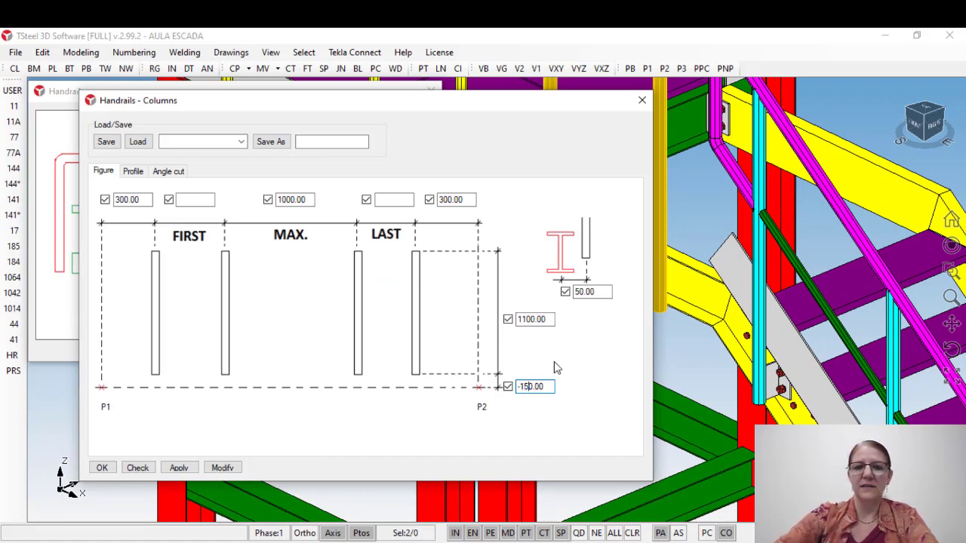
{"action": "left_click", "coordinate": [221, 469]}
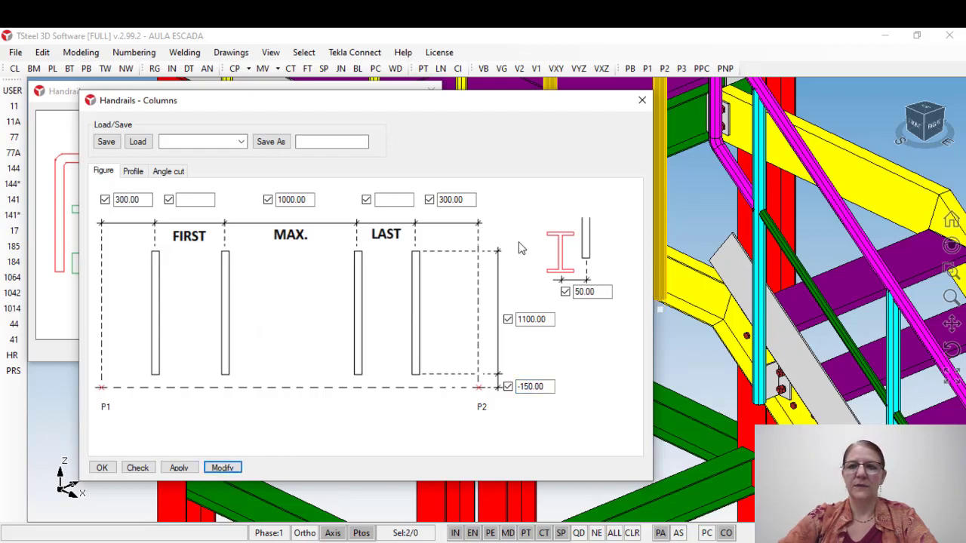
{"action": "left_click", "coordinate": [643, 101]}
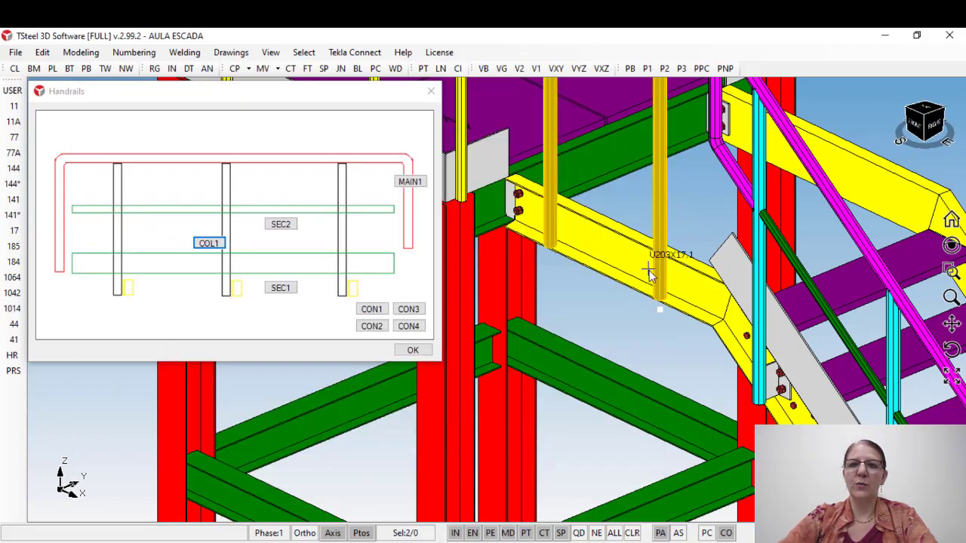
Step: Insert the main handrail (MAIN1) across the two new columns on the stringer's level segment
{"action": "middle_click_drag", "start_coordinate": [649, 269], "coordinate": [635, 334]}
{"action": "scroll", "coordinate": [646, 272], "scroll_direction": "down", "scroll_amount": 2}
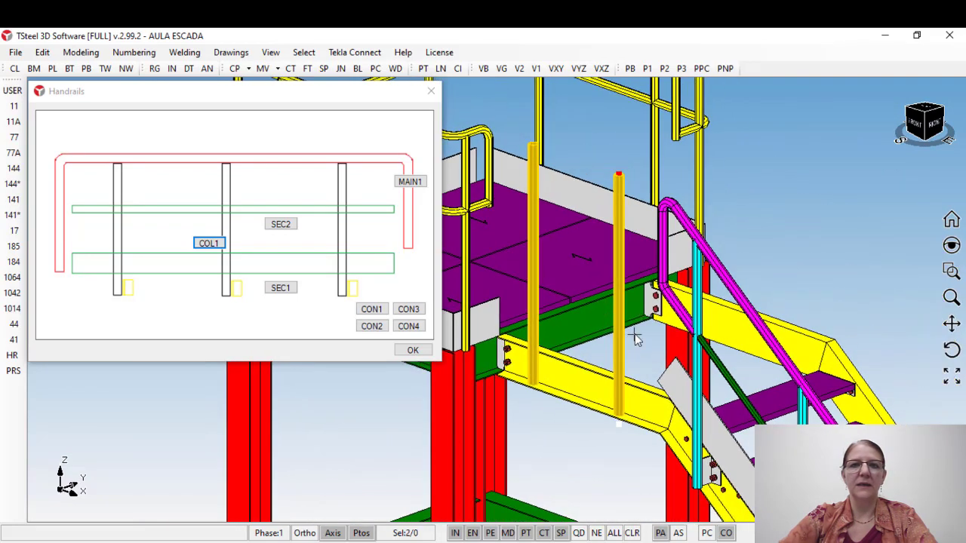
{"action": "left_click", "coordinate": [411, 187]}
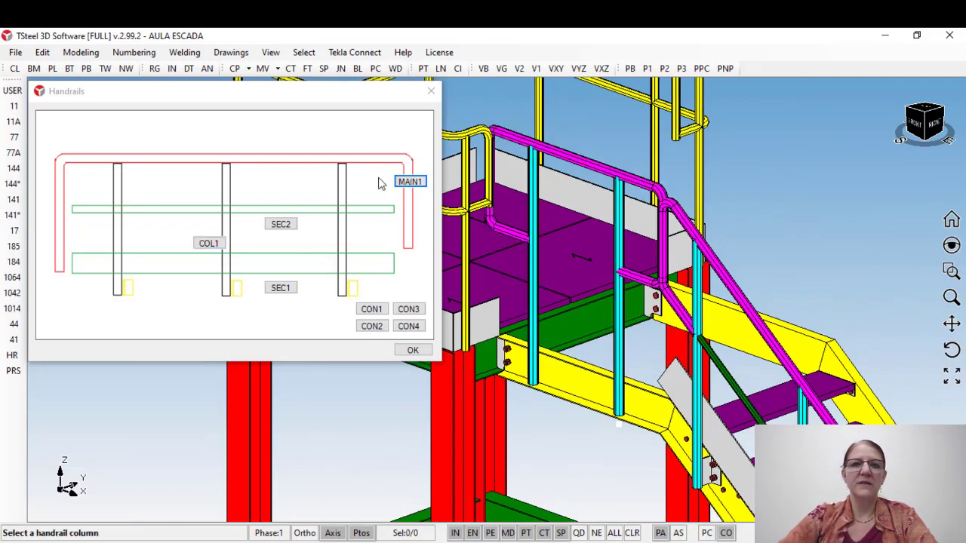
Step: Insert the SEC2 intermediate rail and the SEC1 toe plate along the level segment's handrail columns
{"action": "left_click", "coordinate": [283, 228]}
{"action": "left_click", "coordinate": [618, 228]}
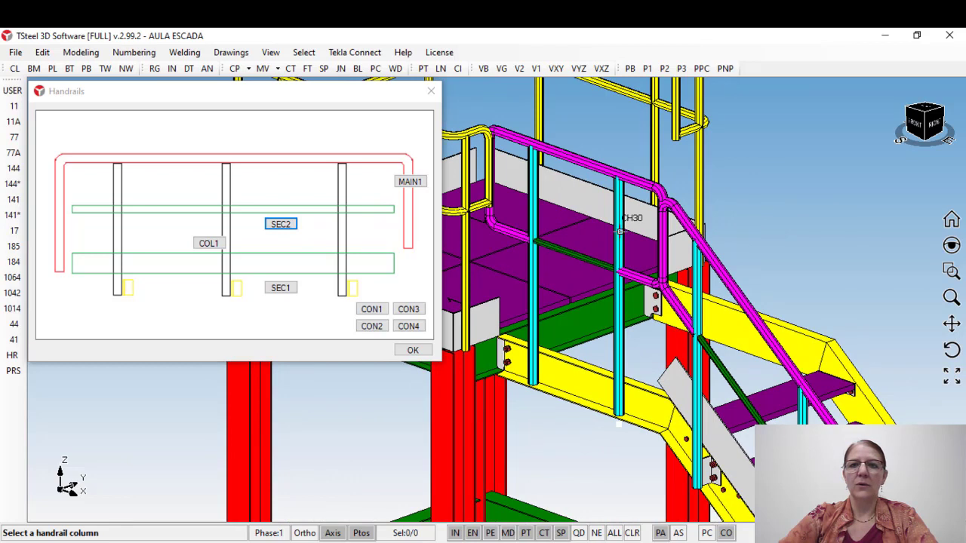
{"action": "left_click", "coordinate": [282, 291]}
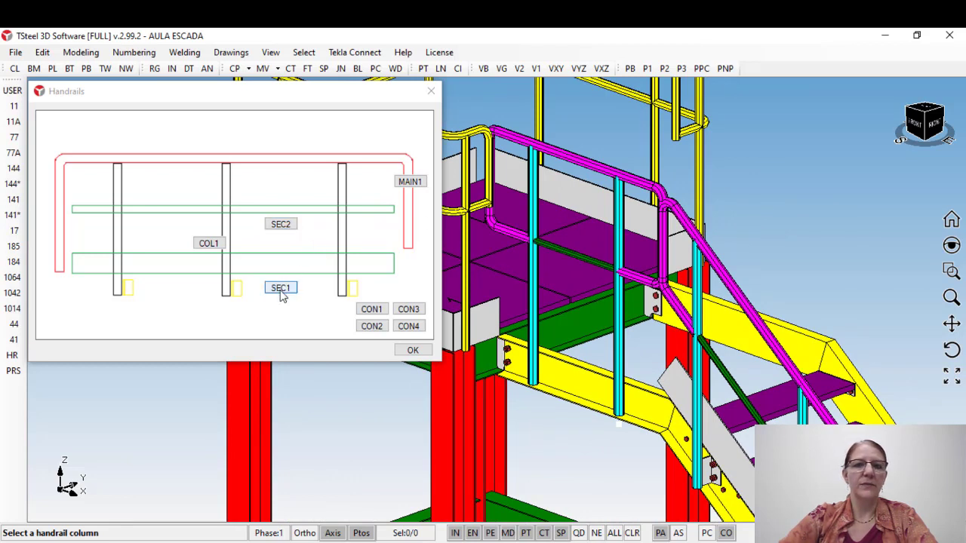
{"action": "left_click", "coordinate": [620, 328]}
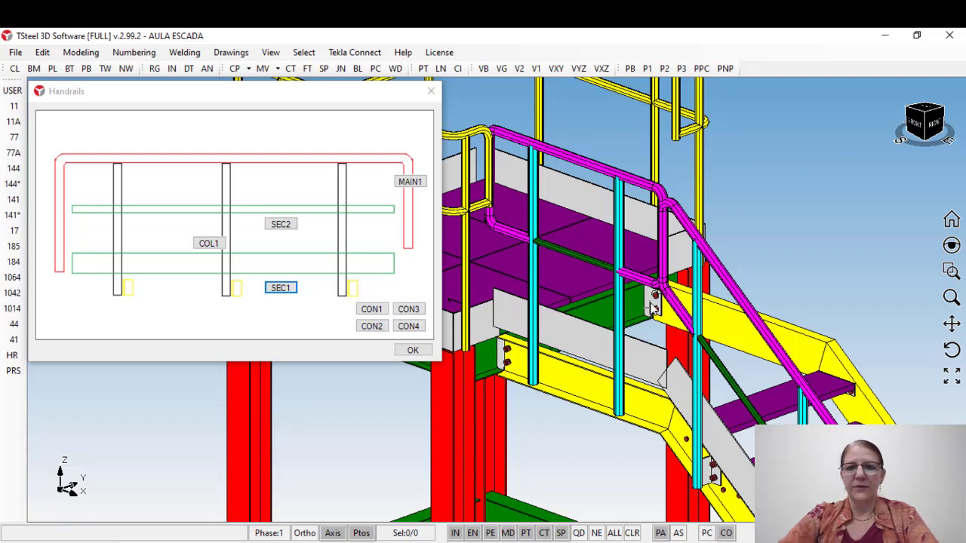
Step: Modify the level segment's main handrail to extend 230 past the columns at both ends, and close its settings
{"action": "middle_click_drag", "start_coordinate": [650, 230], "coordinate": [695, 200]}
{"action": "scroll", "coordinate": [696, 200], "scroll_direction": "up", "scroll_amount": 3}
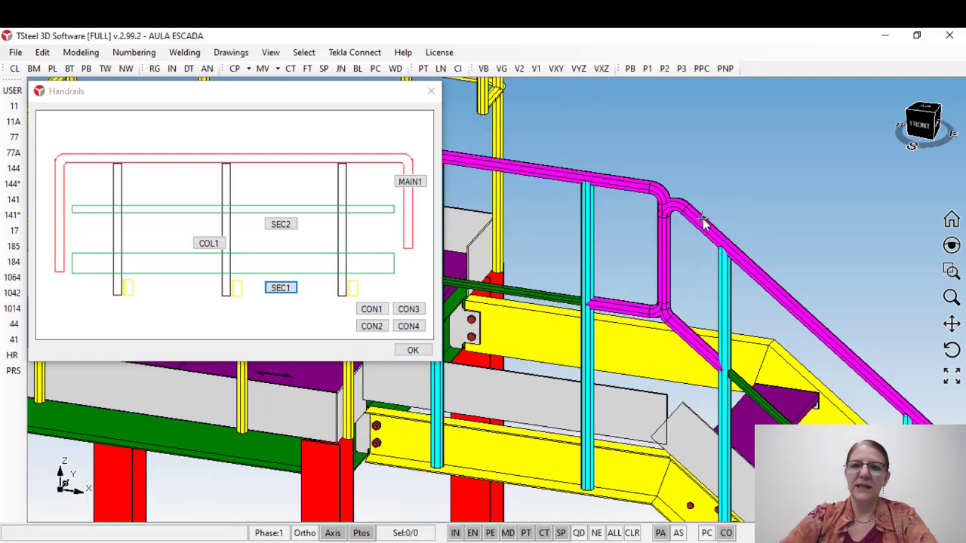
{"action": "middle_click_drag", "start_coordinate": [747, 249], "coordinate": [501, 188]}
{"action": "scroll", "coordinate": [497, 185], "scroll_direction": "down", "scroll_amount": 3}
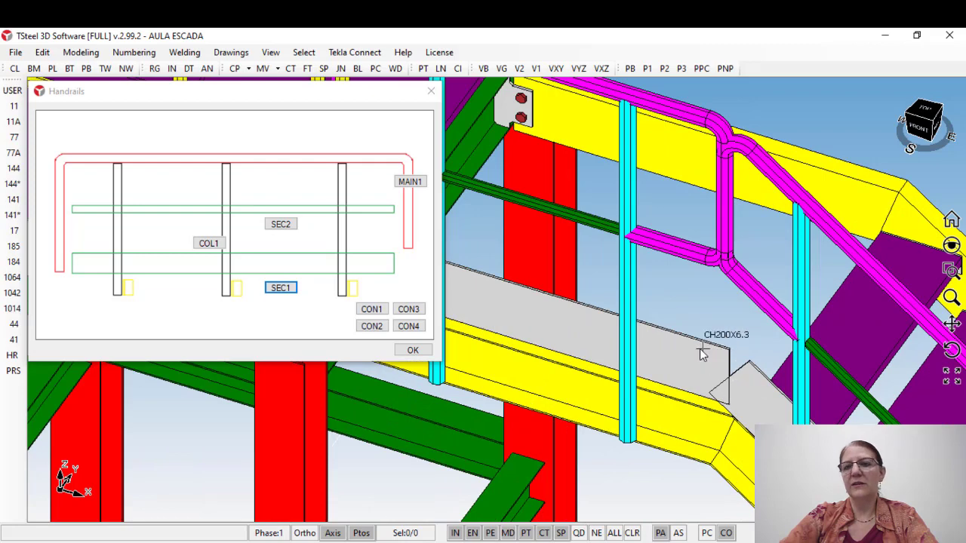
{"action": "scroll", "coordinate": [744, 366], "scroll_direction": "down", "scroll_amount": 2}
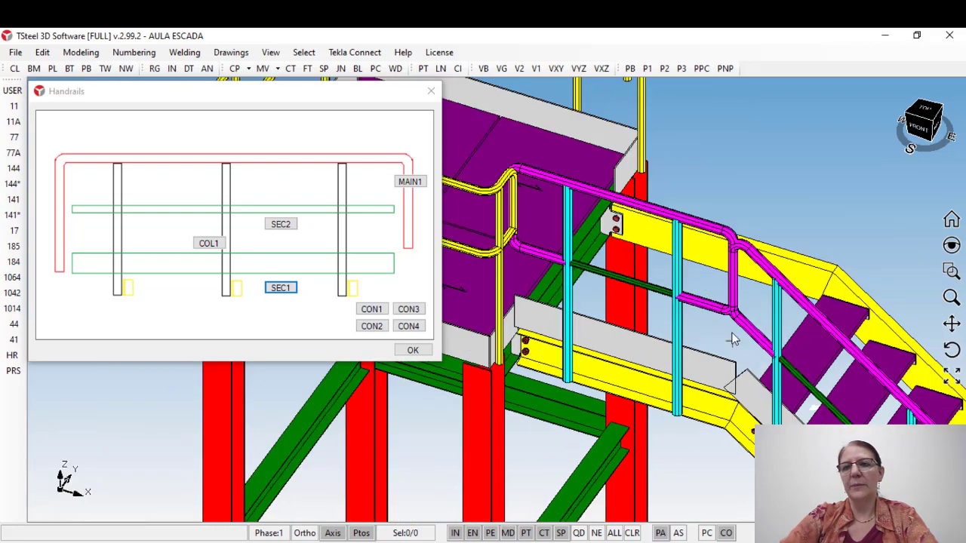
{"action": "double_click", "coordinate": [638, 213]}
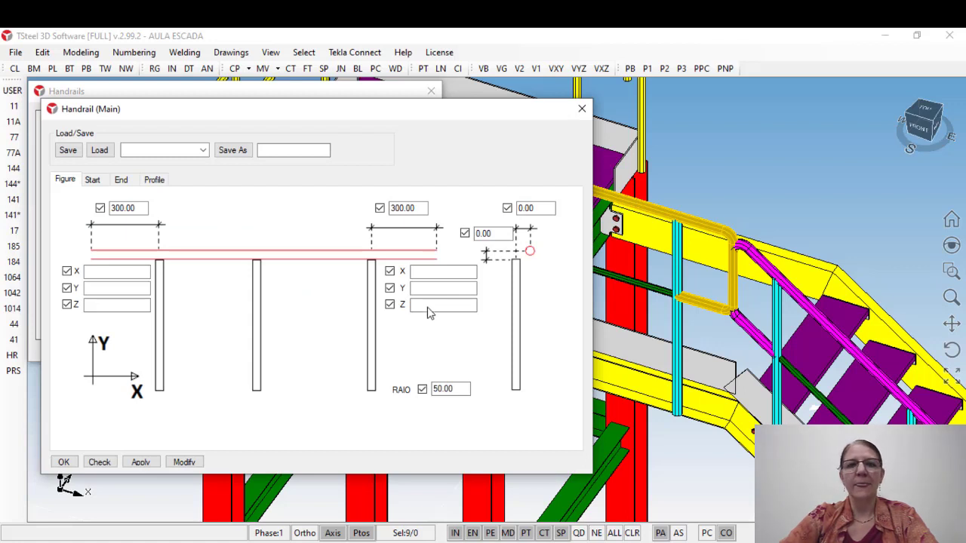
{"action": "left_click_drag", "start_coordinate": [425, 205], "coordinate": [367, 210]}
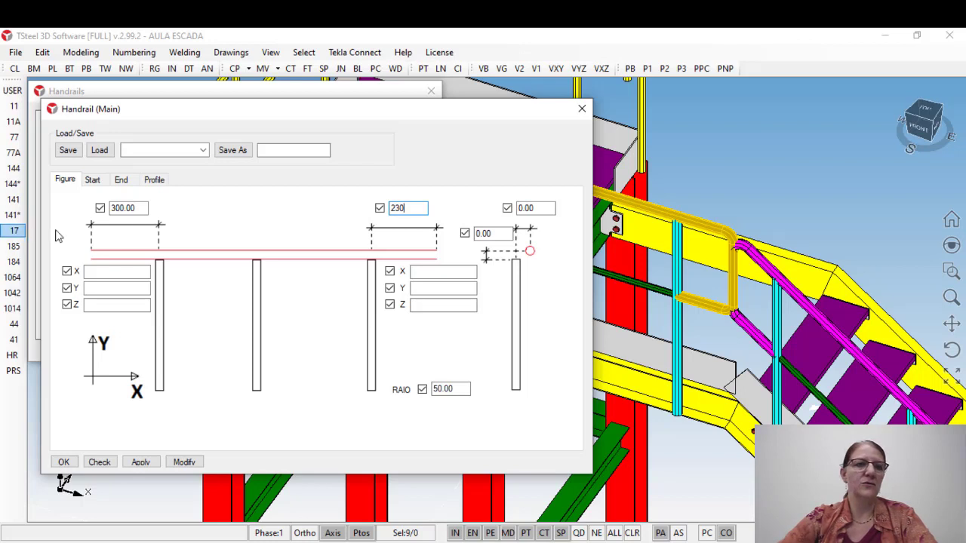
{"action": "left_click_drag", "start_coordinate": [143, 209], "coordinate": [58, 213]}
{"action": "type", "text": "230"}
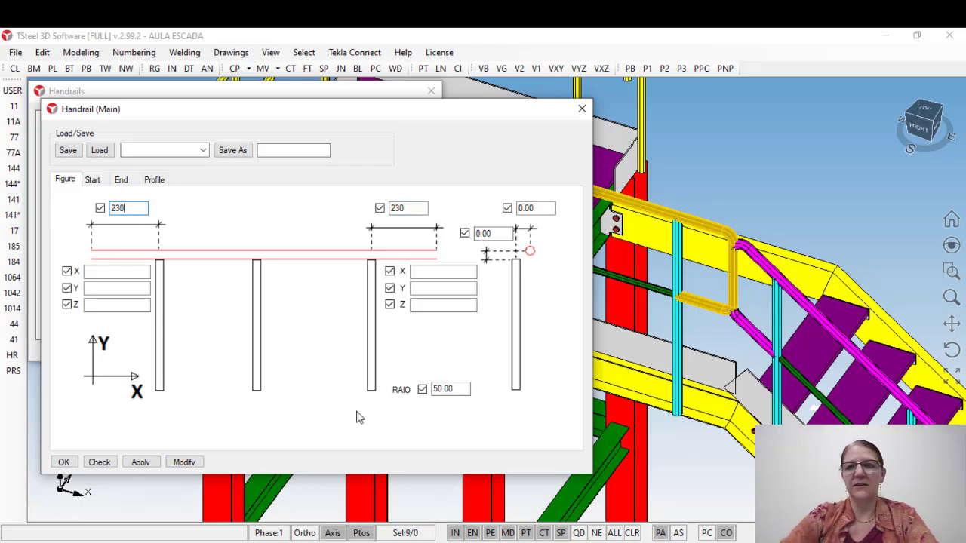
{"action": "middle_click_drag", "start_coordinate": [667, 340], "coordinate": [771, 343]}
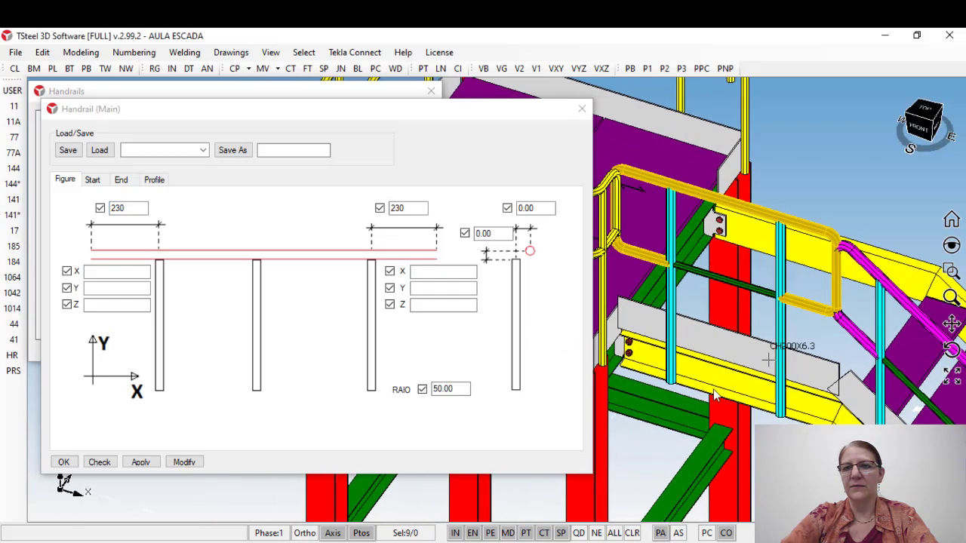
{"action": "left_click", "coordinate": [185, 462]}
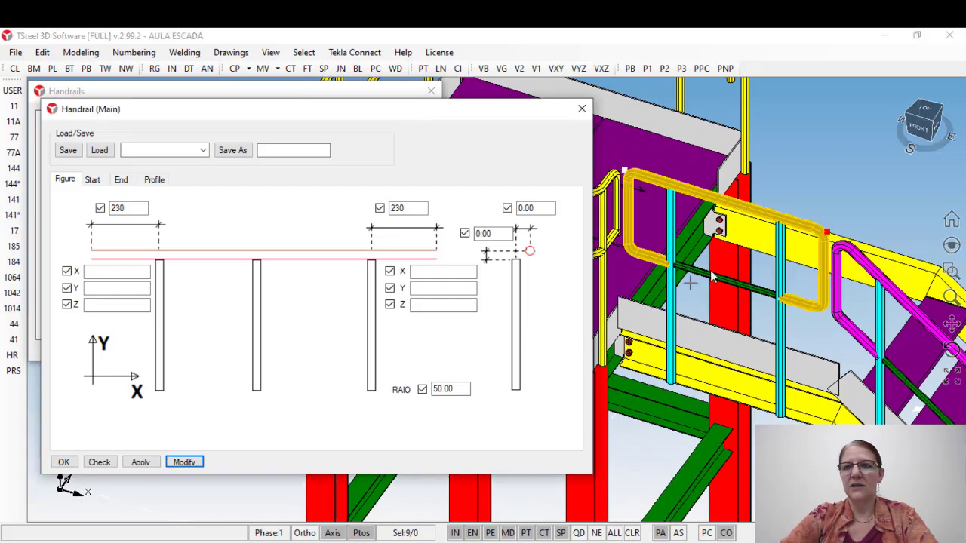
{"action": "left_click", "coordinate": [582, 108]}
Step: Modify the level segment's toe plate to extend 230 past the column at the stringer bend, and close its settings
{"action": "middle_click_drag", "start_coordinate": [735, 339], "coordinate": [639, 242]}
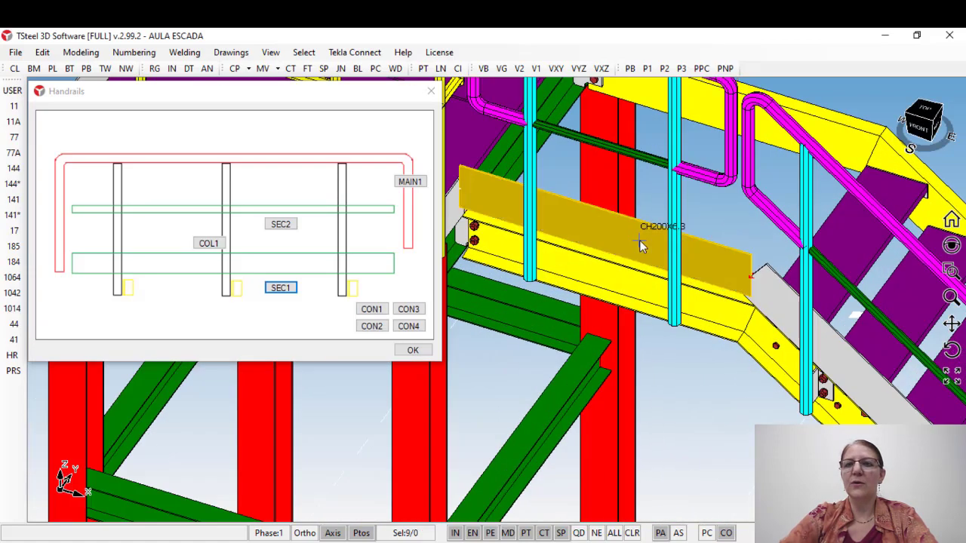
{"action": "double_click", "coordinate": [640, 242]}
{"action": "middle_click_drag", "start_coordinate": [710, 292], "coordinate": [831, 337]}
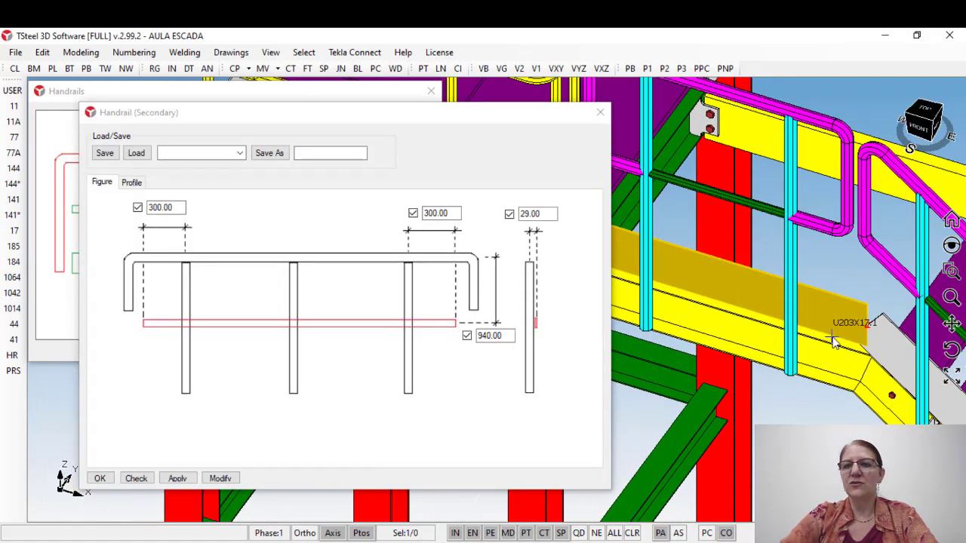
{"action": "scroll", "coordinate": [829, 337], "scroll_direction": "down", "scroll_amount": 3}
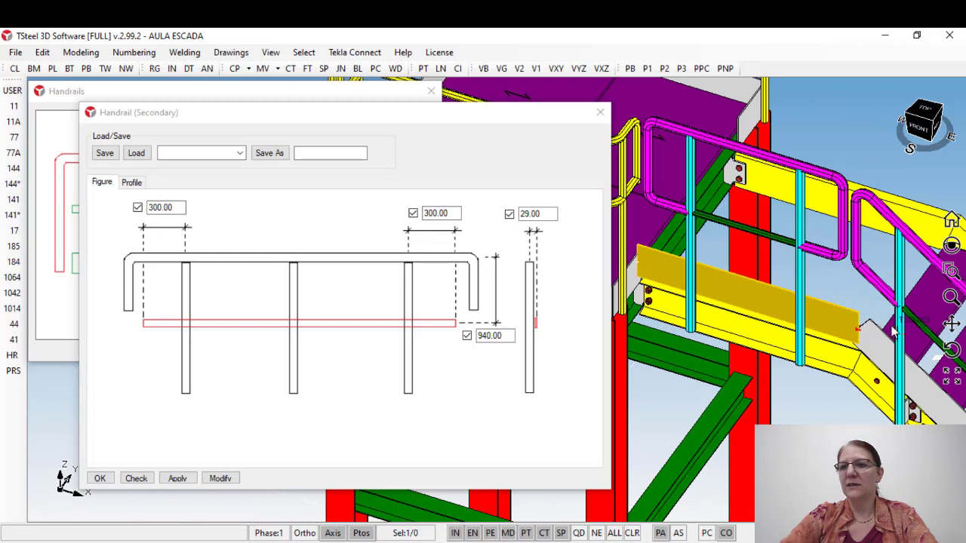
{"action": "double_click", "coordinate": [434, 213]}
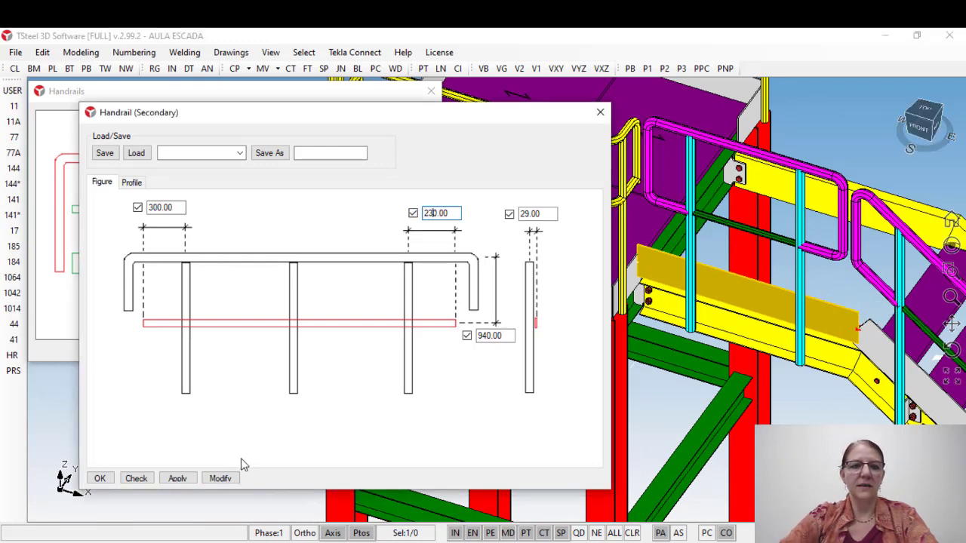
{"action": "left_click", "coordinate": [223, 479]}
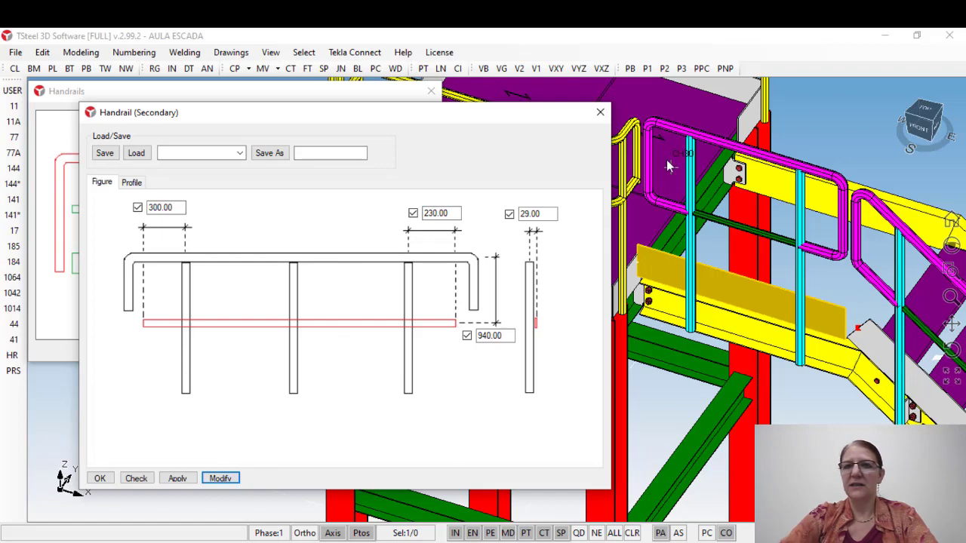
{"action": "left_click", "coordinate": [600, 112]}
Step: Insert the CON3 connection between the stringer's level segment and the handrail column nearest the platform
{"action": "middle_click_drag", "start_coordinate": [734, 276], "coordinate": [635, 191]}
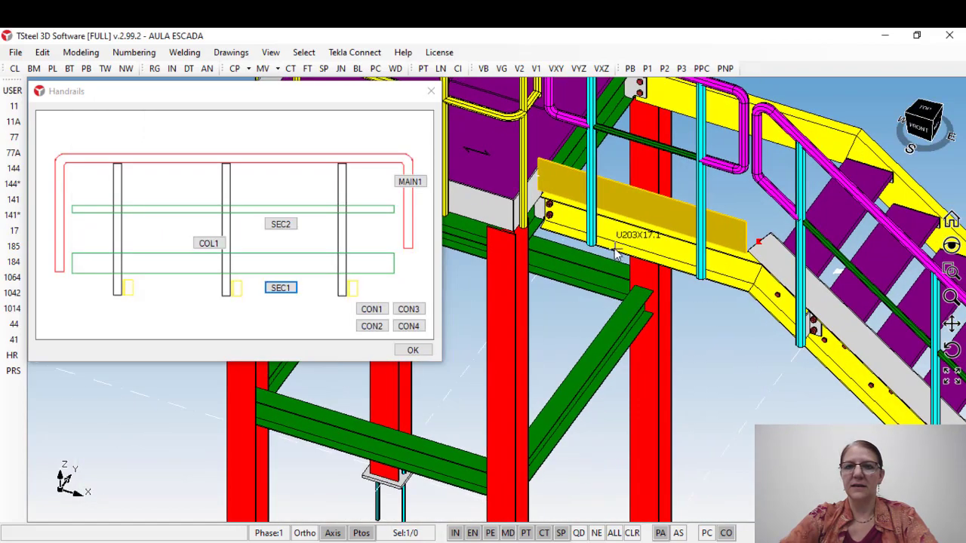
{"action": "scroll", "coordinate": [616, 255], "scroll_direction": "up", "scroll_amount": 2}
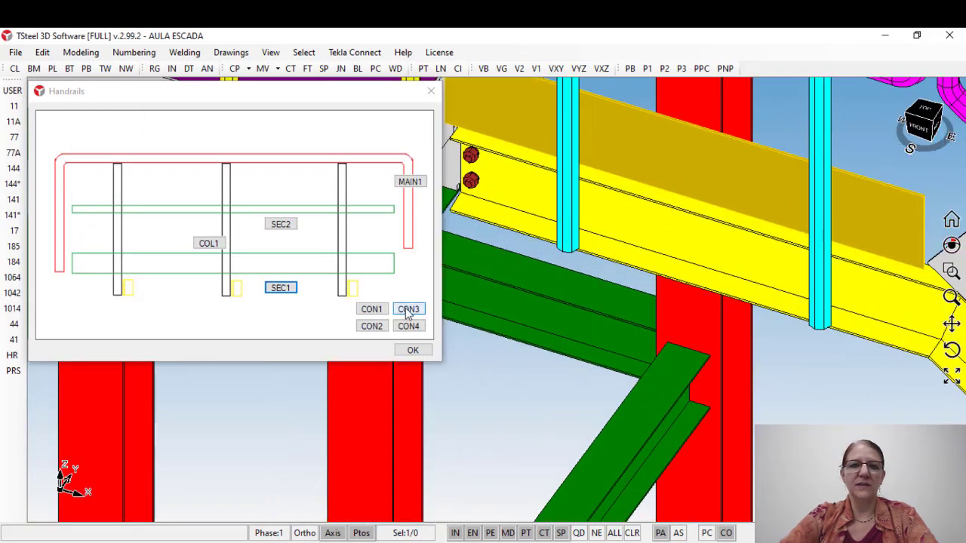
{"action": "left_click", "coordinate": [417, 313]}
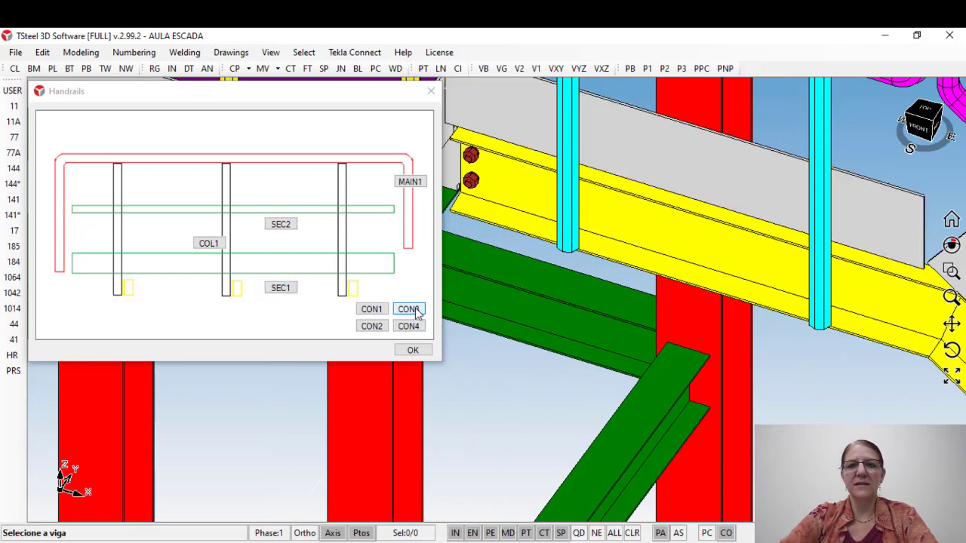
{"action": "left_click", "coordinate": [615, 217]}
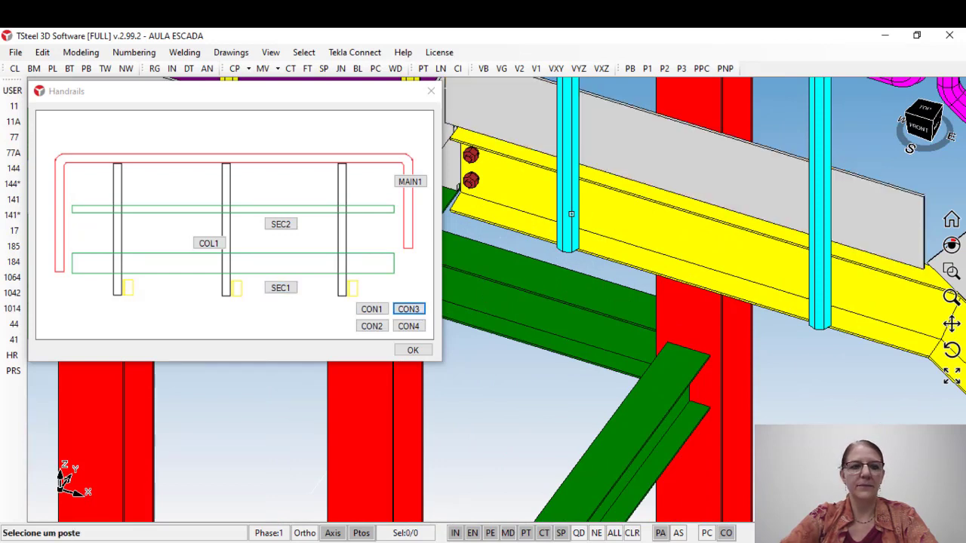
{"action": "left_click", "coordinate": [571, 214]}
{"action": "left_click", "coordinate": [886, 309]}
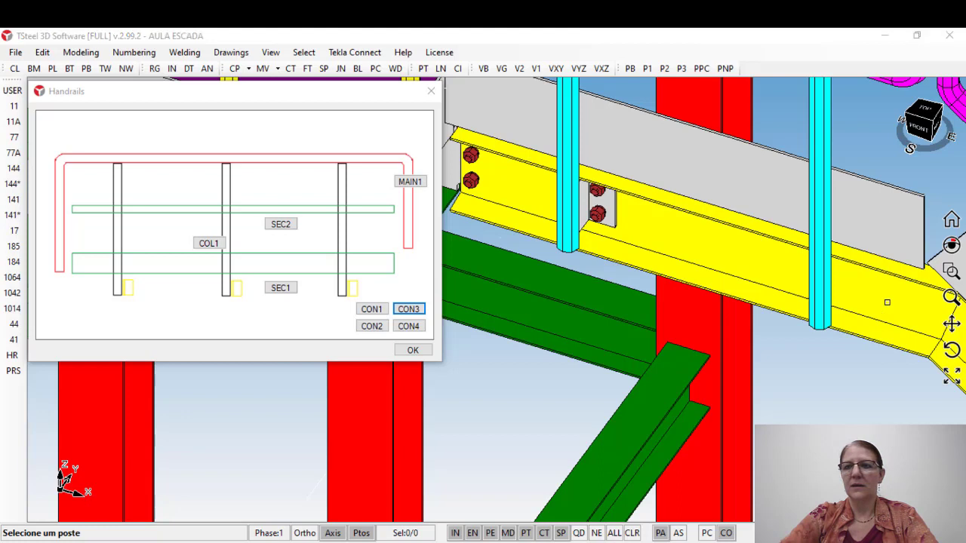
{"action": "left_click", "coordinate": [507, 336]}
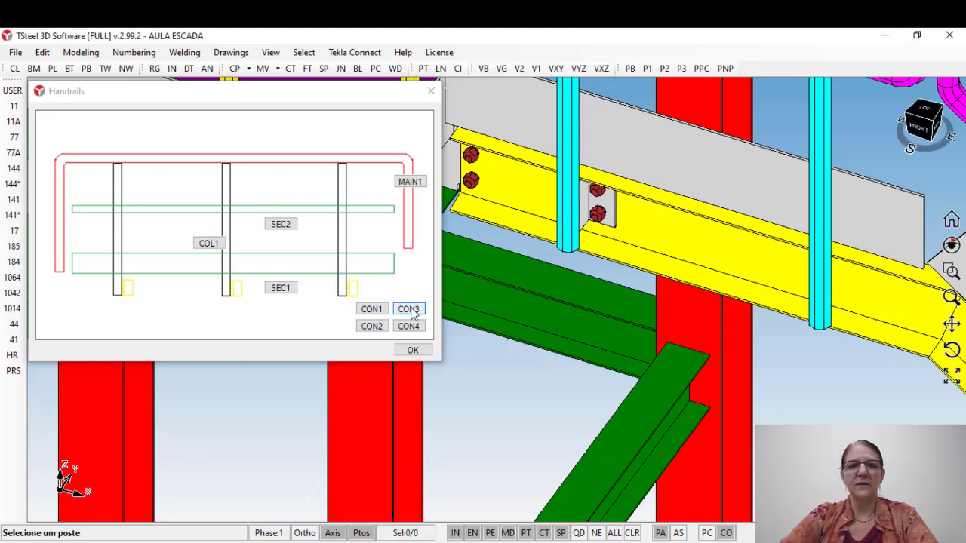
Step: Insert the CON3 connection between the level segment and the column near the bend, and close the Handrails component
{"action": "left_click", "coordinate": [410, 309]}
{"action": "left_click", "coordinate": [873, 309]}
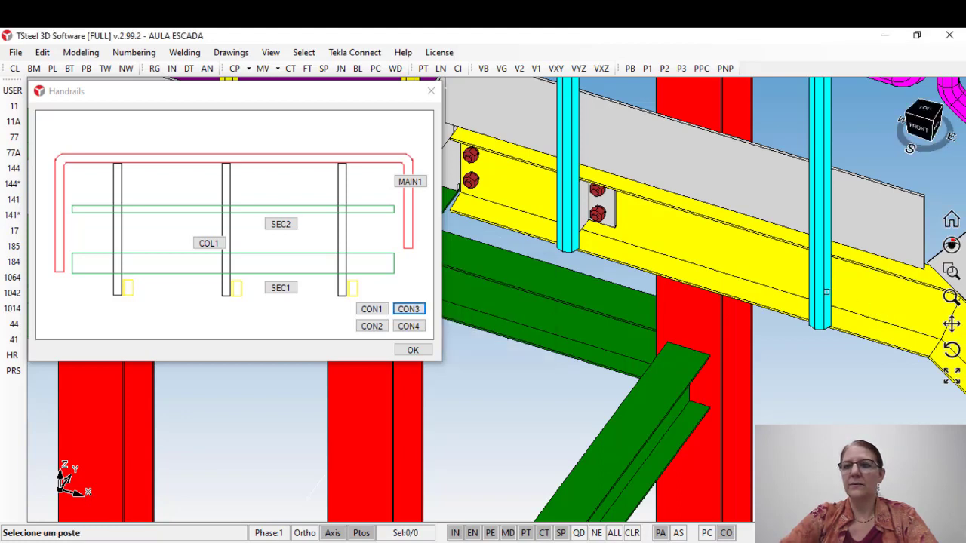
{"action": "left_click", "coordinate": [826, 292]}
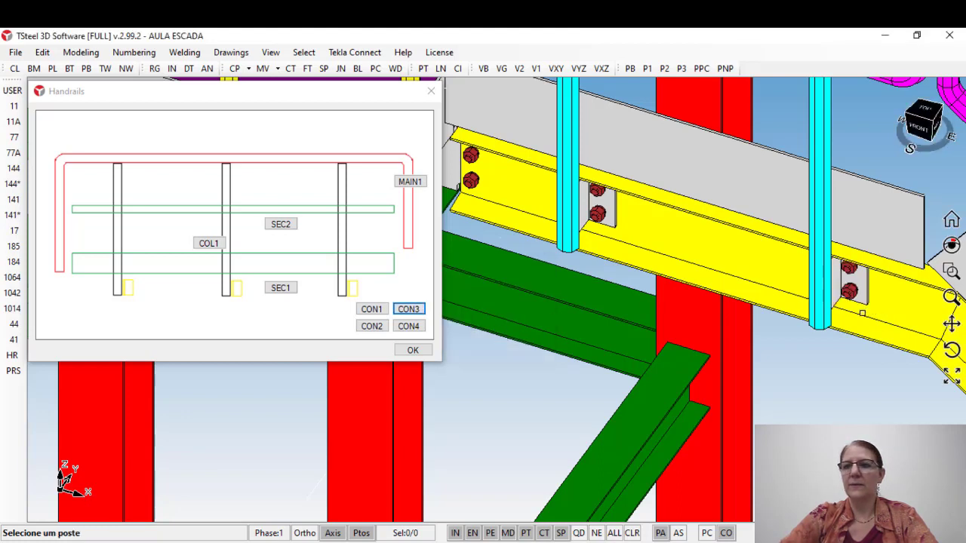
{"action": "left_click", "coordinate": [431, 92]}
{"action": "scroll", "coordinate": [585, 296], "scroll_direction": "down", "scroll_amount": 3}
{"action": "scroll", "coordinate": [585, 297], "scroll_direction": "up", "scroll_amount": 3}
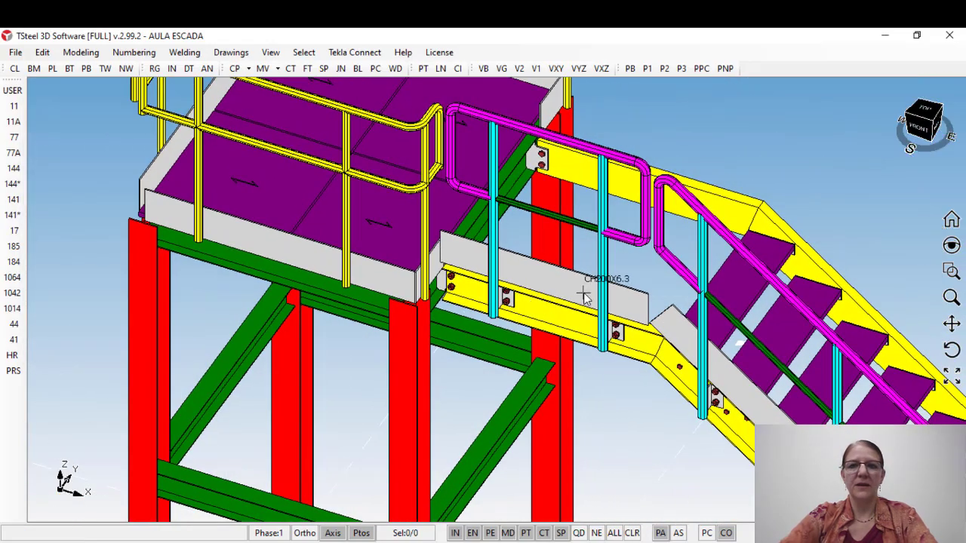
{"action": "middle_click_drag", "start_coordinate": [585, 297], "coordinate": [558, 298]}
{"action": "scroll", "coordinate": [558, 302], "scroll_direction": "down", "scroll_amount": 1}
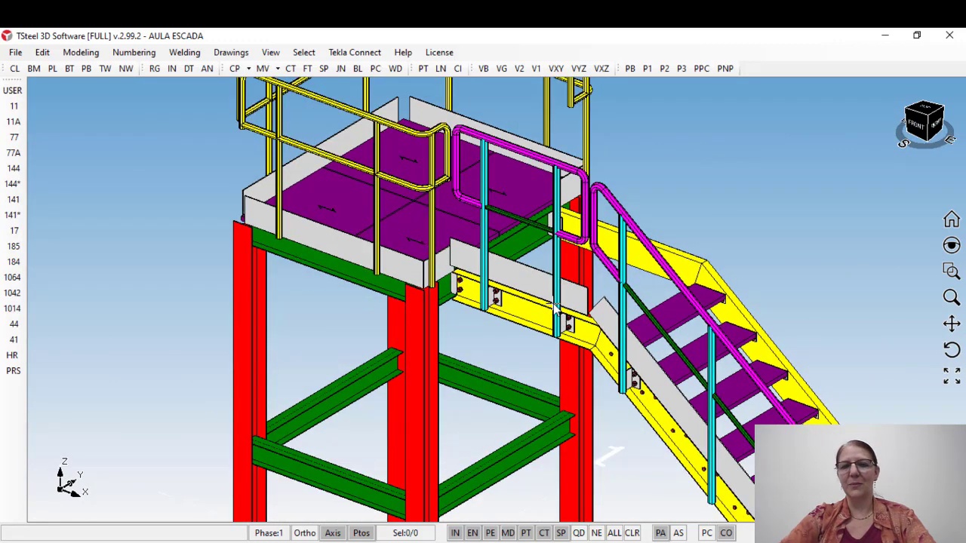